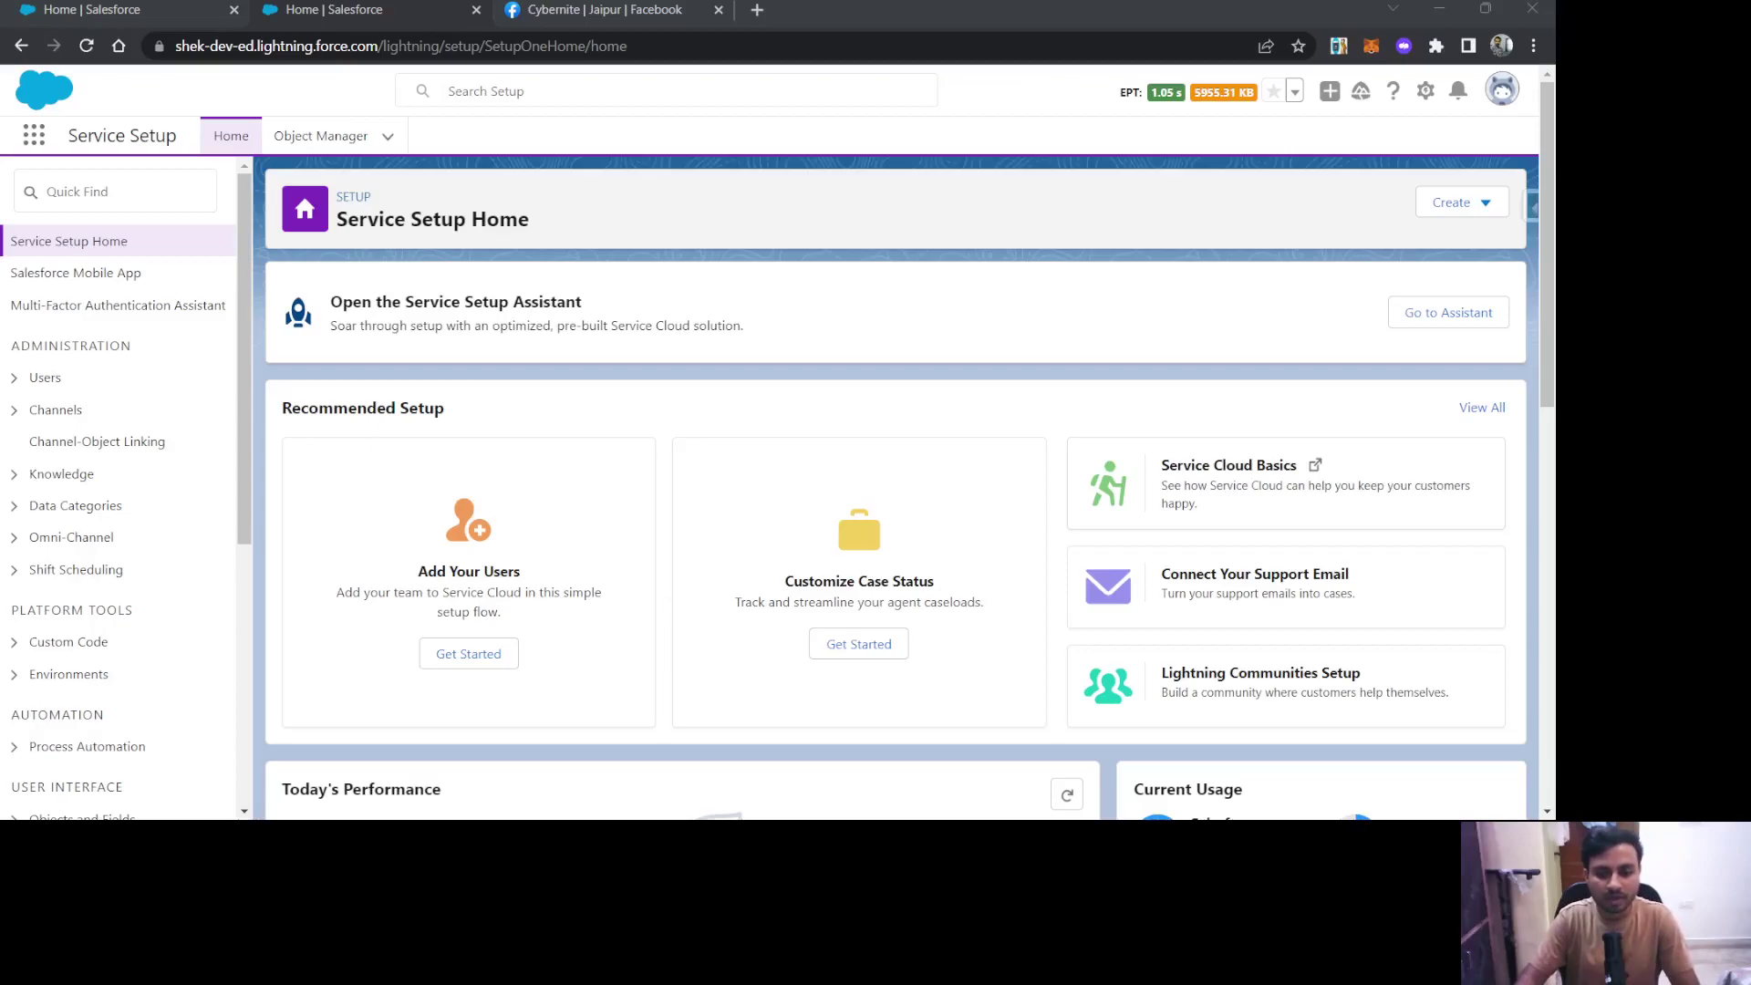
# Step: From Service Setup, start adding a Standard Facebook Messenger messaging channel
pyautogui.click(591, 18)
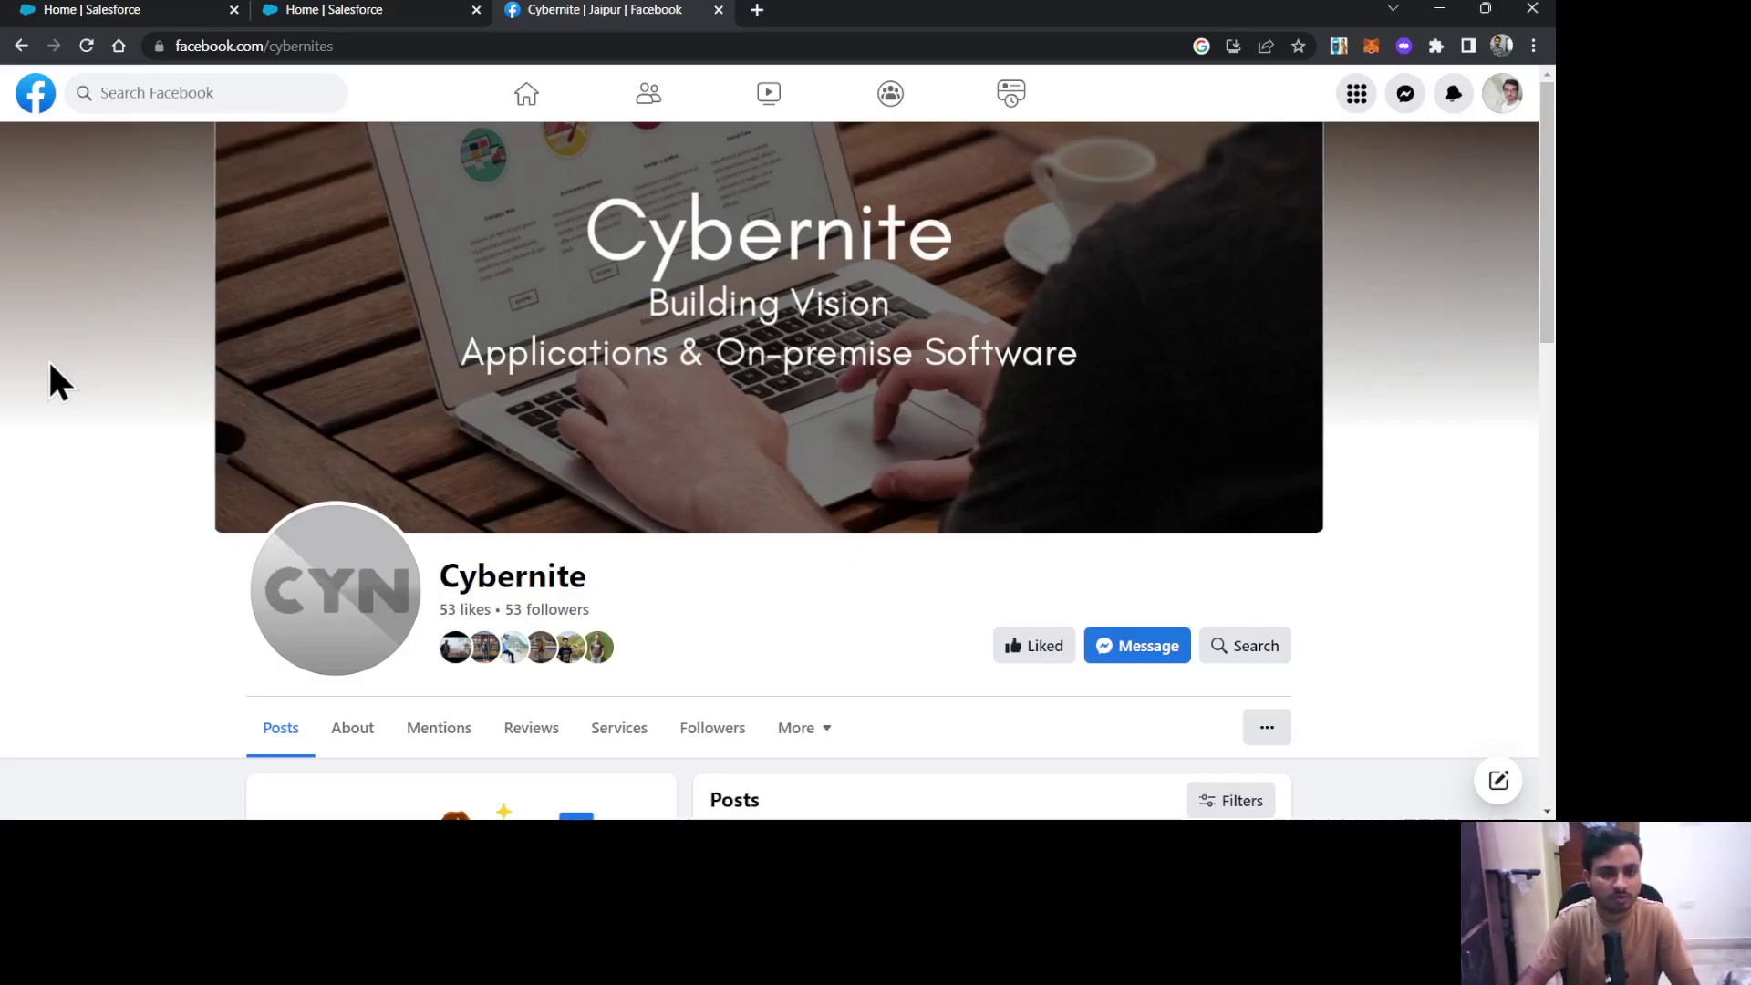
pyautogui.click(363, 10)
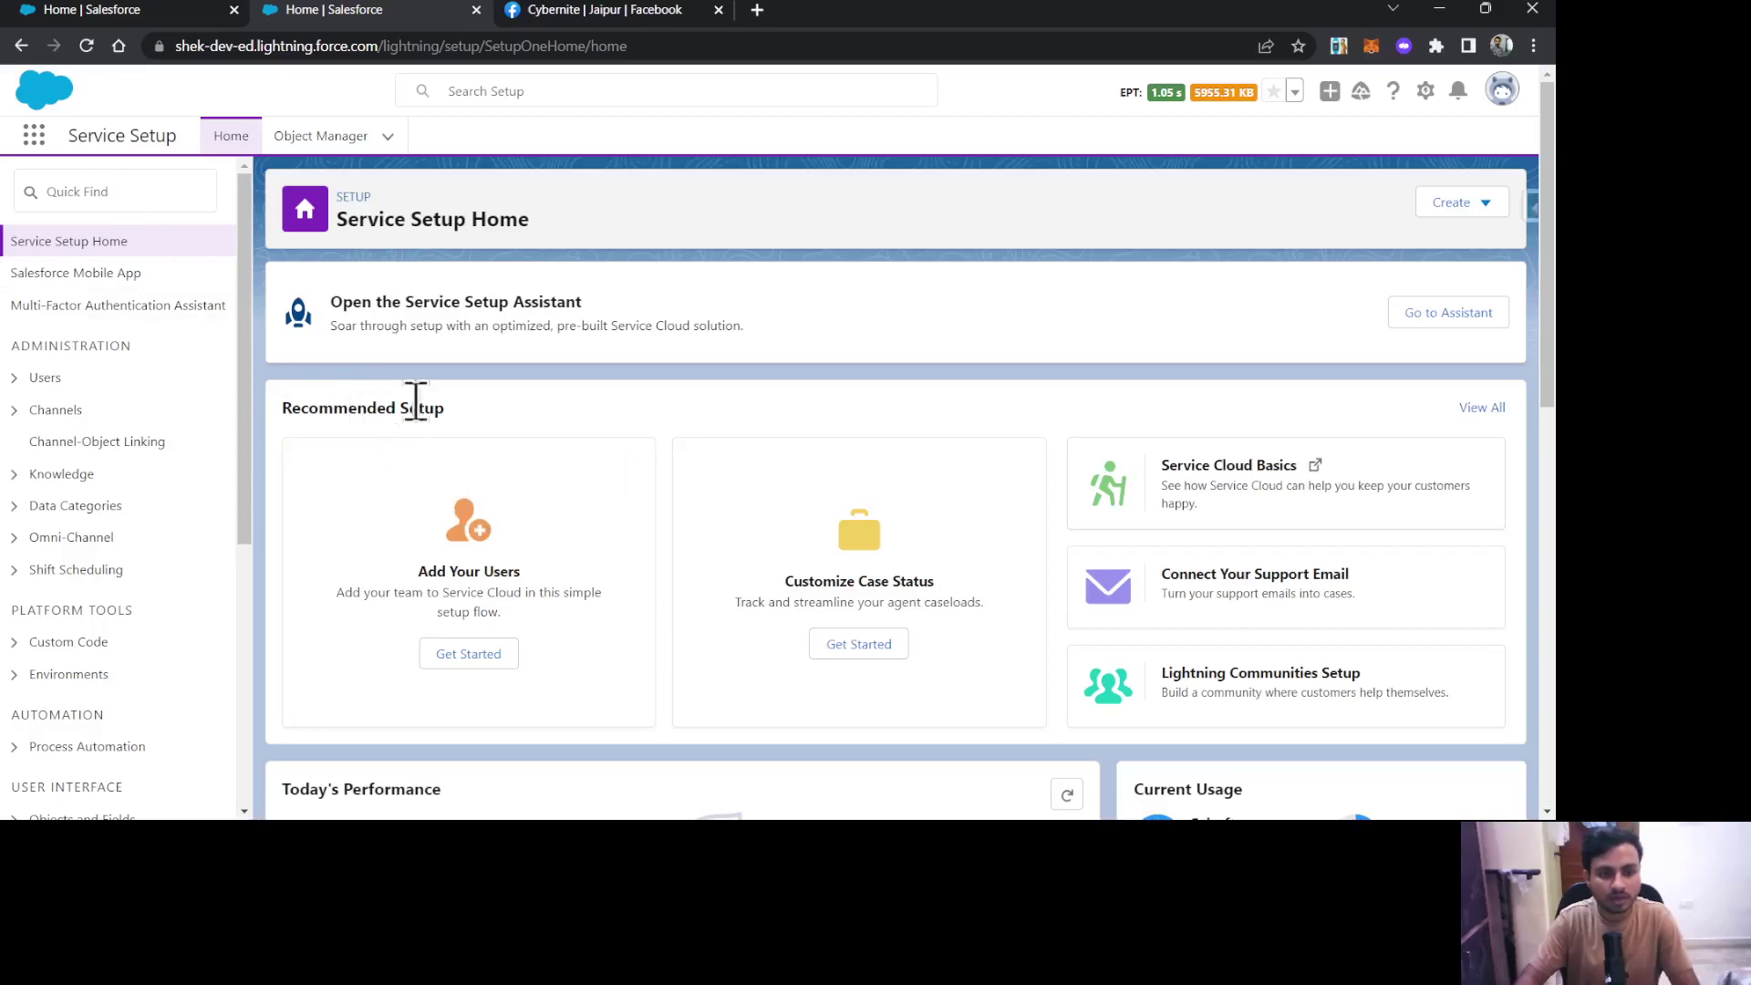
pyautogui.click(1480, 407)
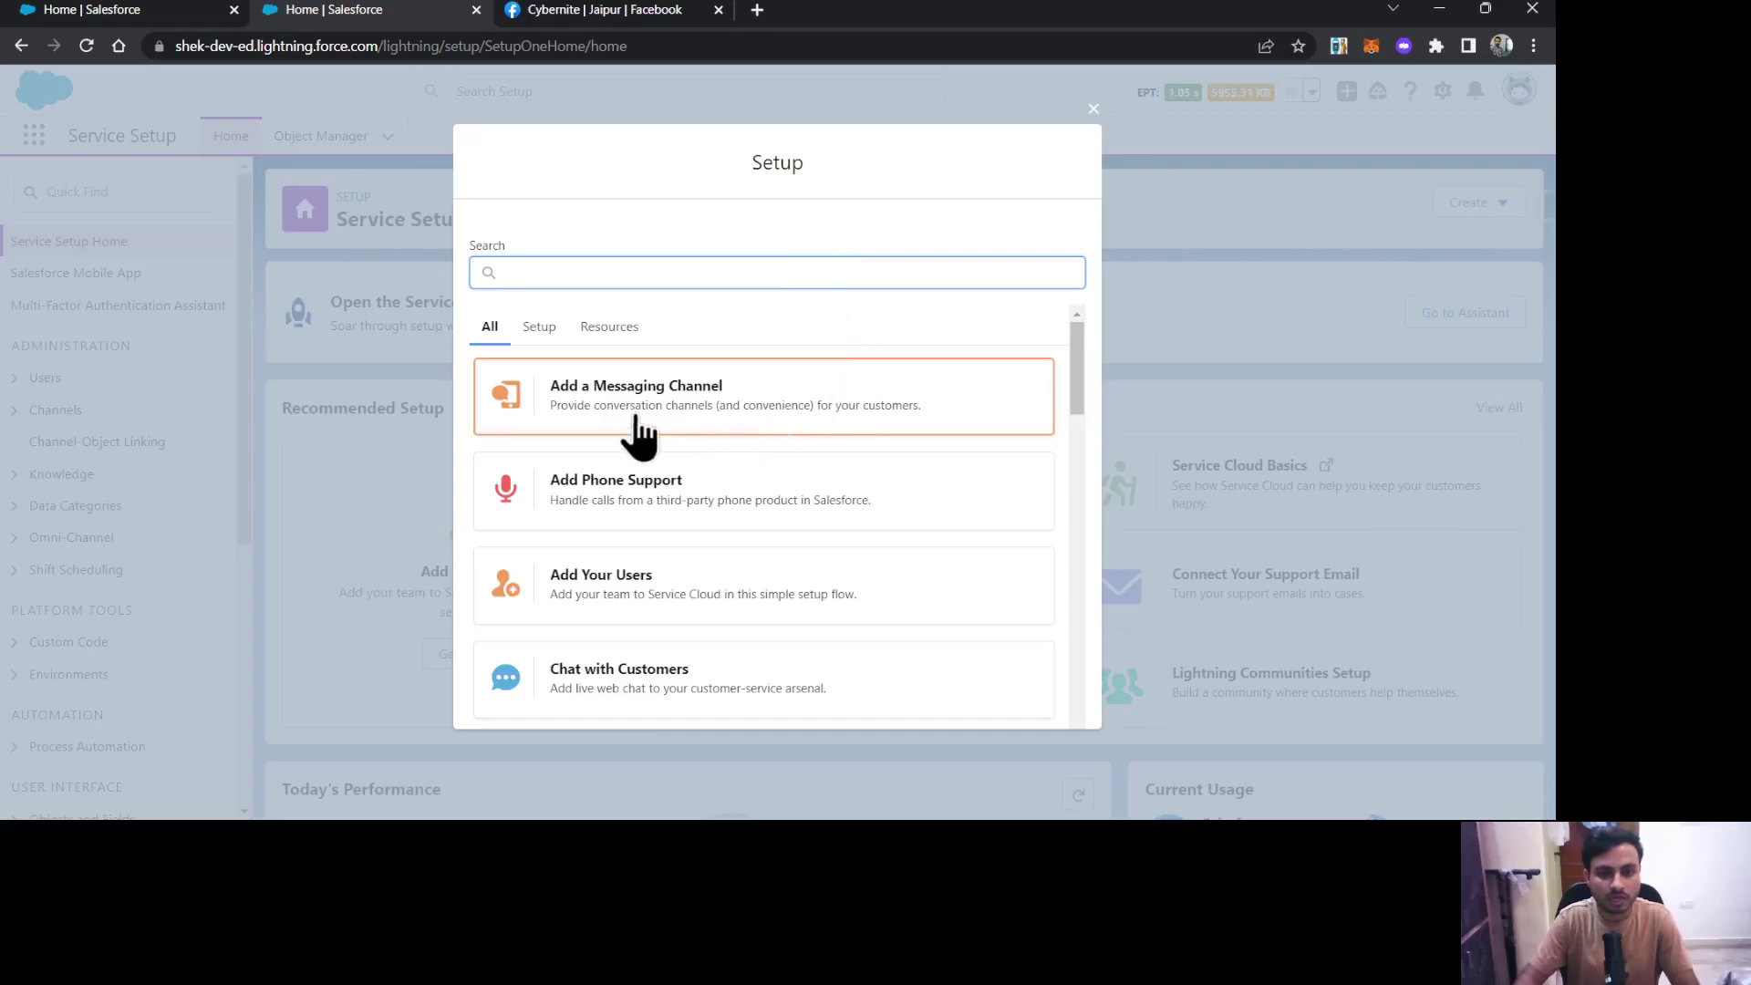
pyautogui.click(708, 415)
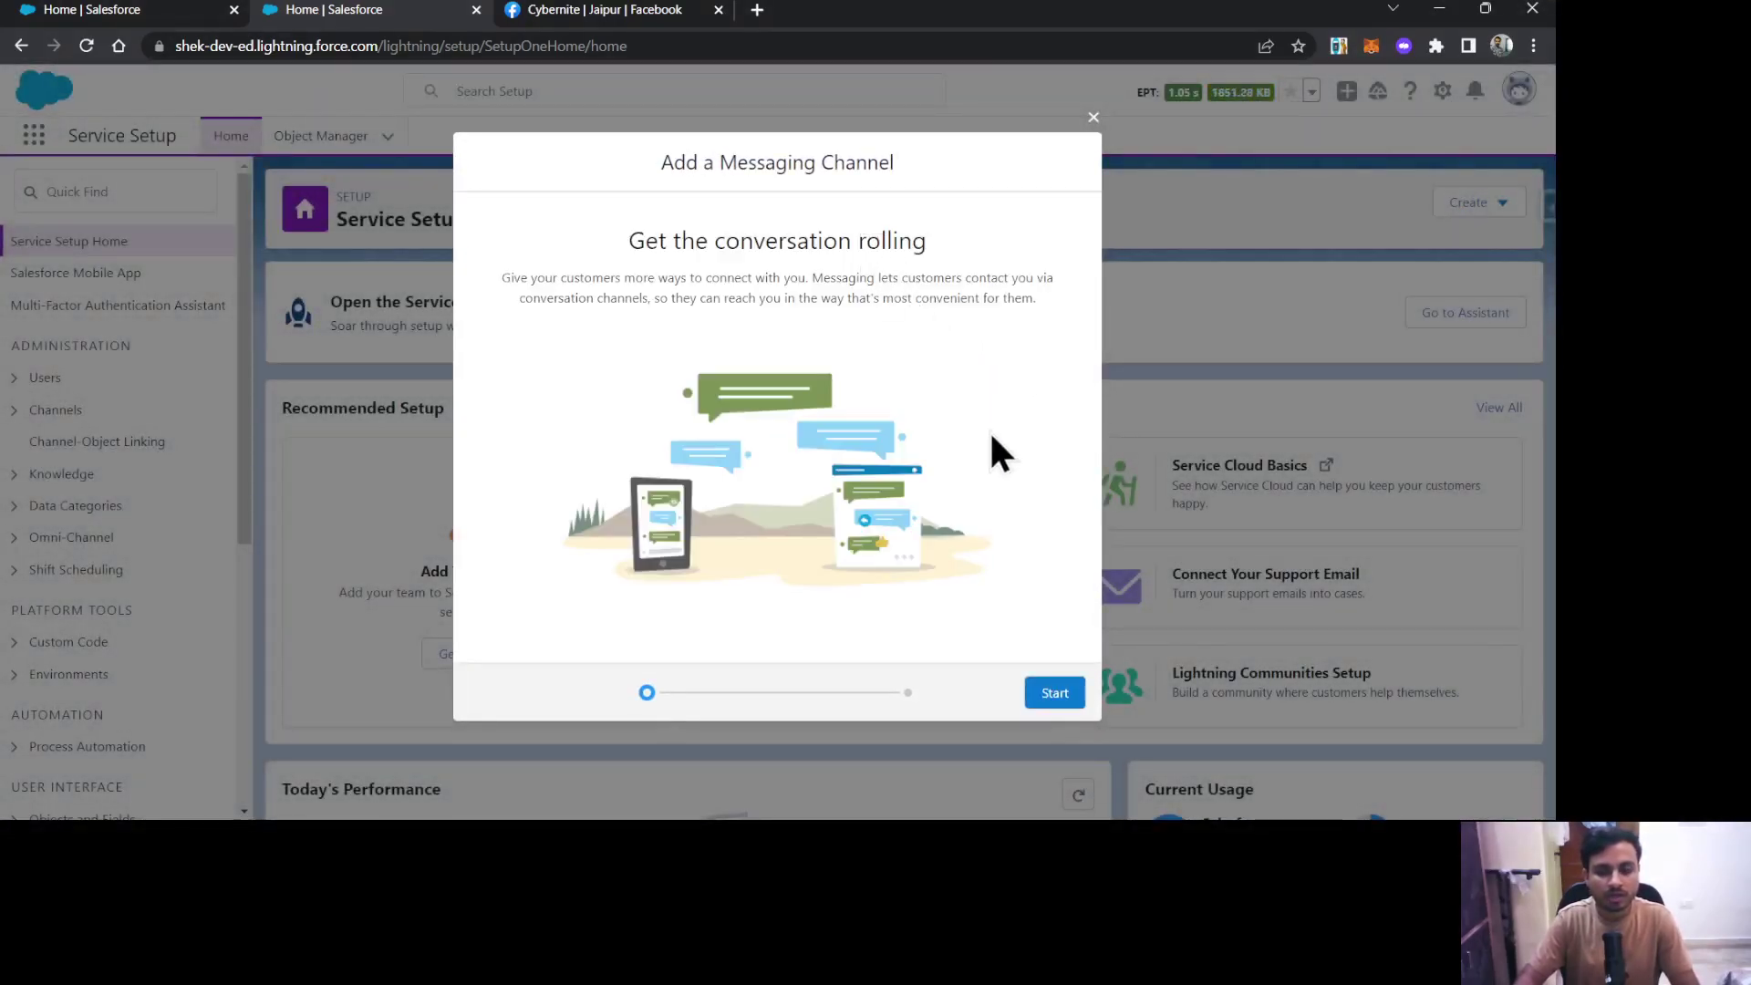
pyautogui.click(1055, 693)
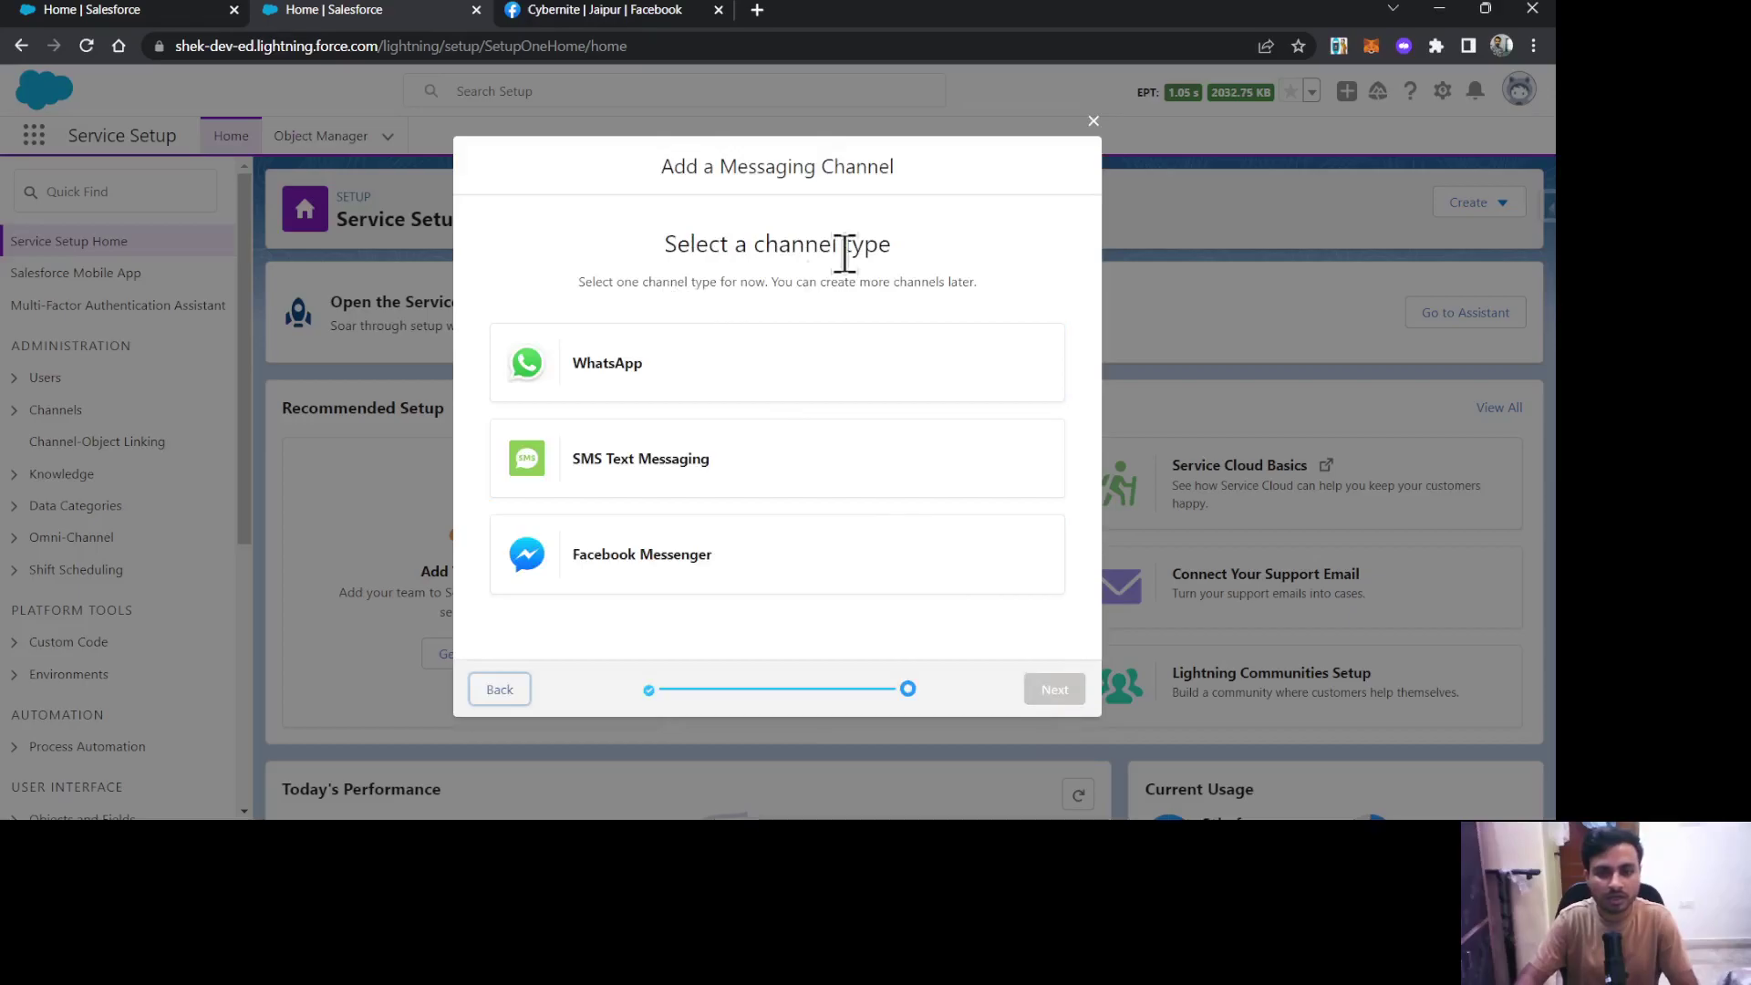
pyautogui.click(737, 582)
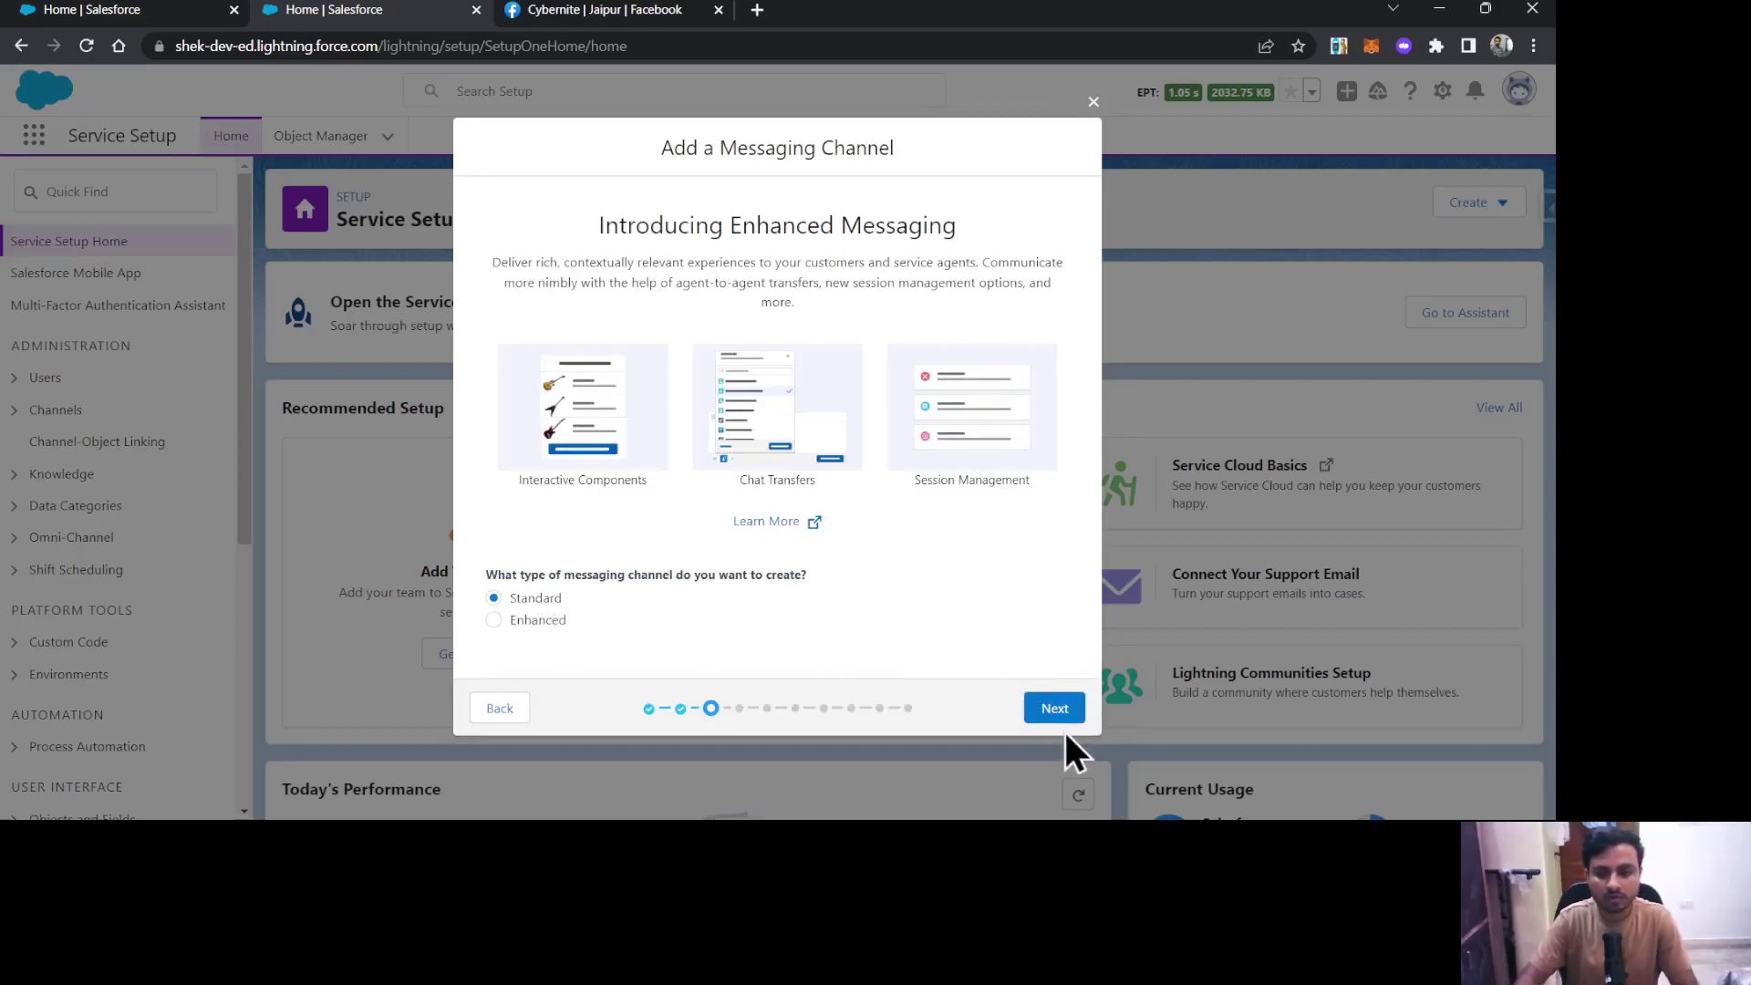
pyautogui.click(1054, 707)
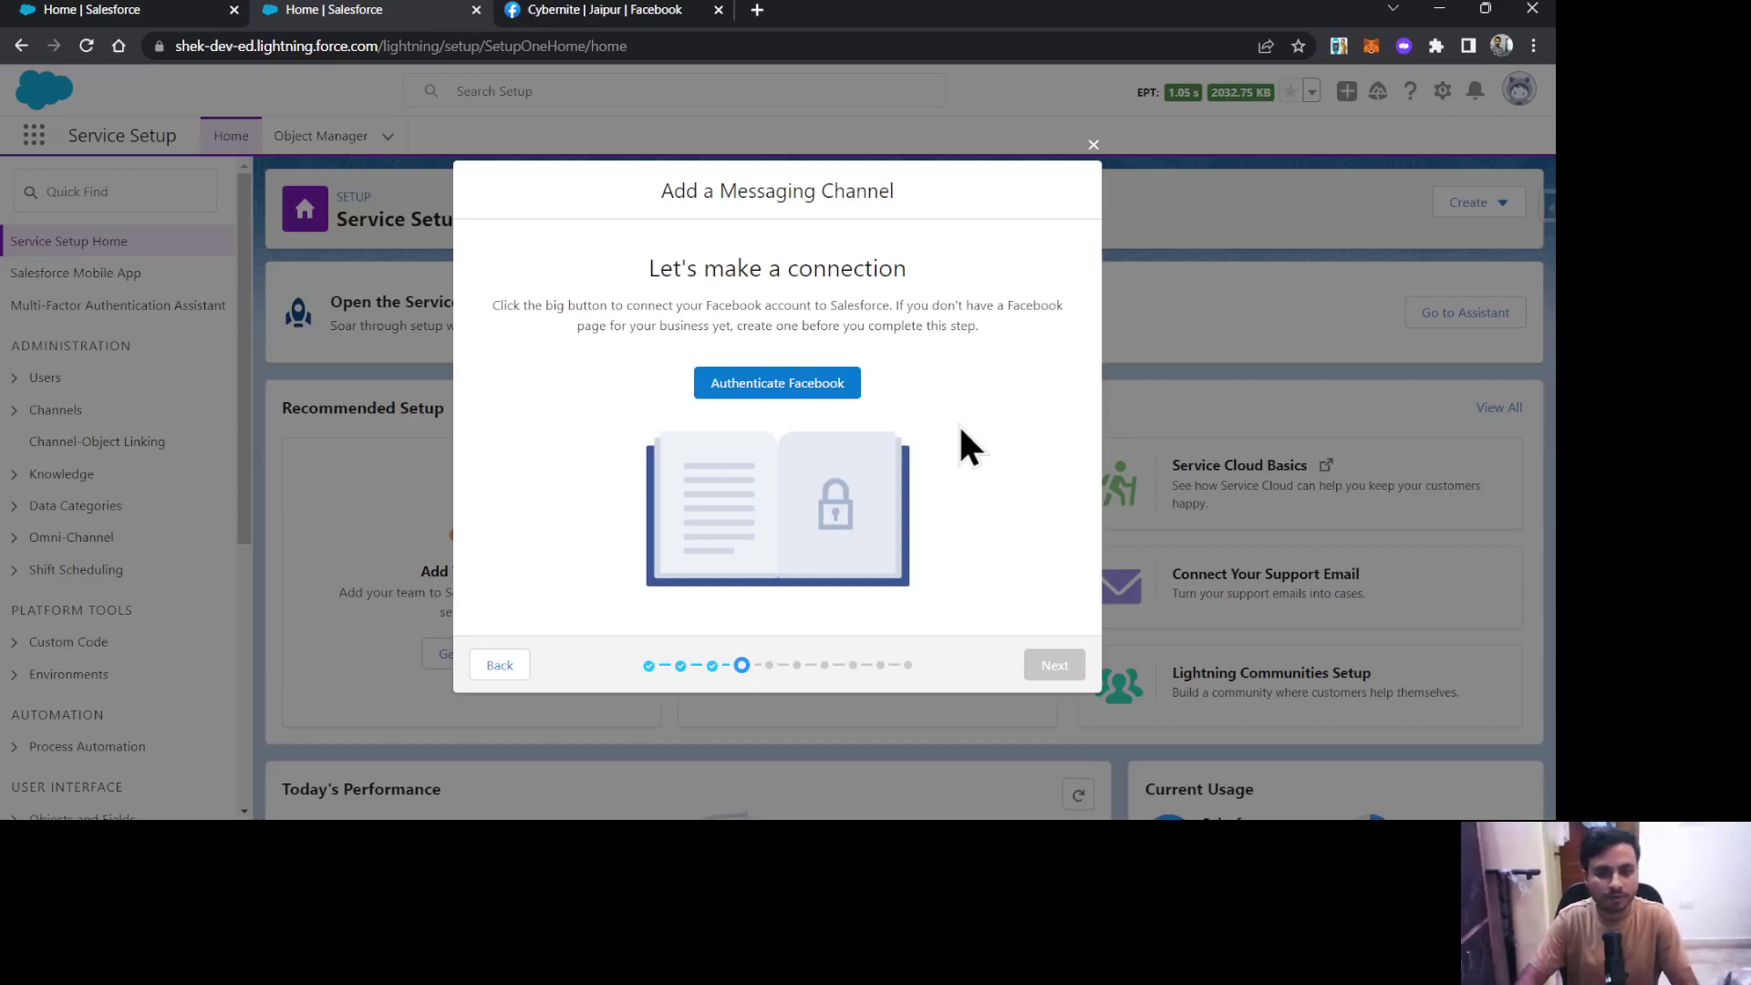
# Step: Authenticate Facebook and connect the Cybernite page to the channel
pyautogui.click(777, 383)
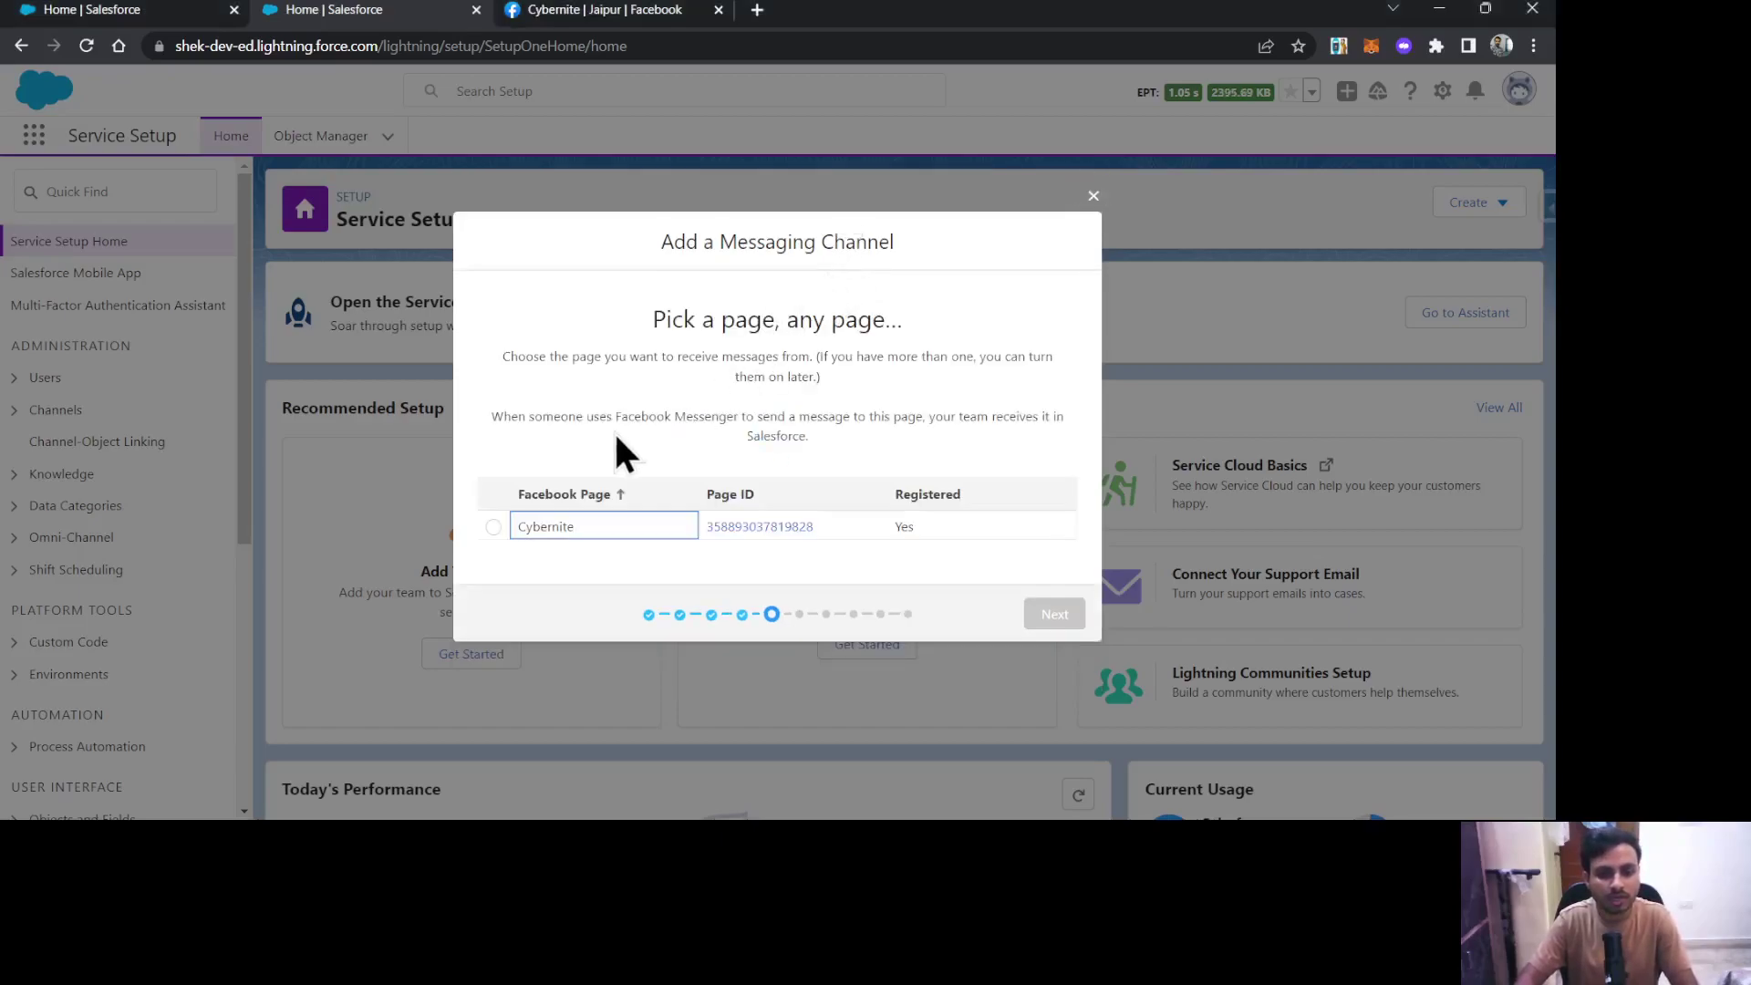
pyautogui.click(576, 558)
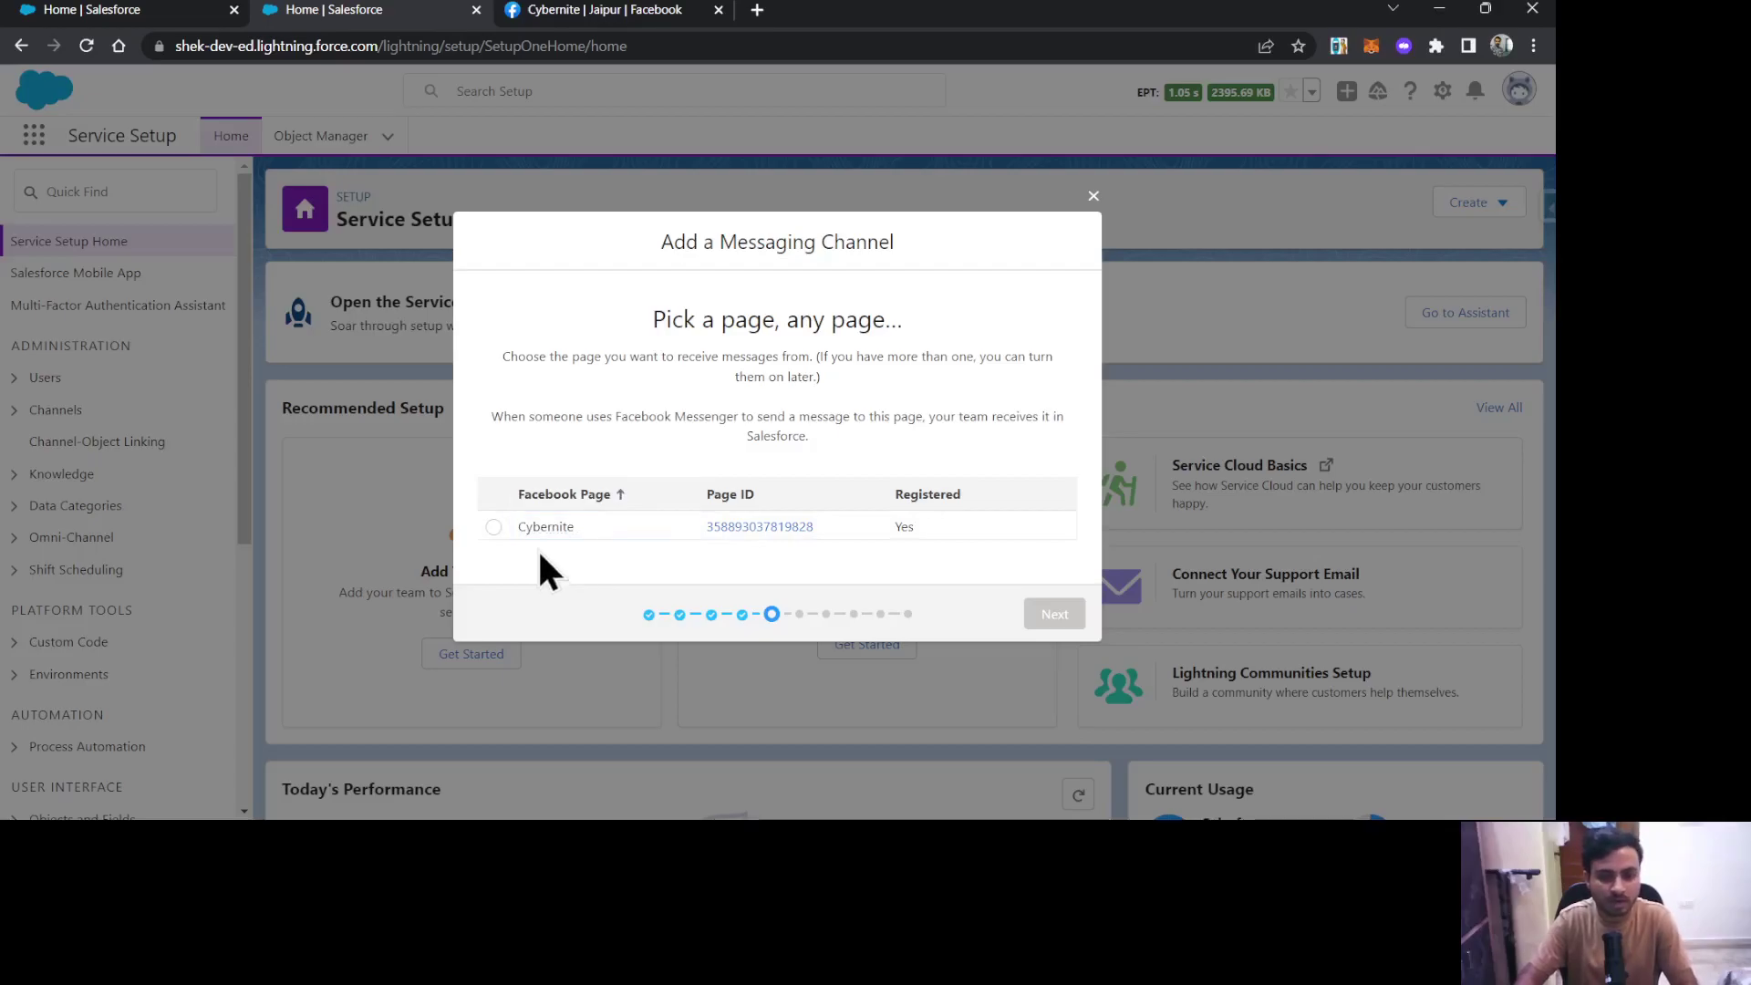
pyautogui.click(495, 527)
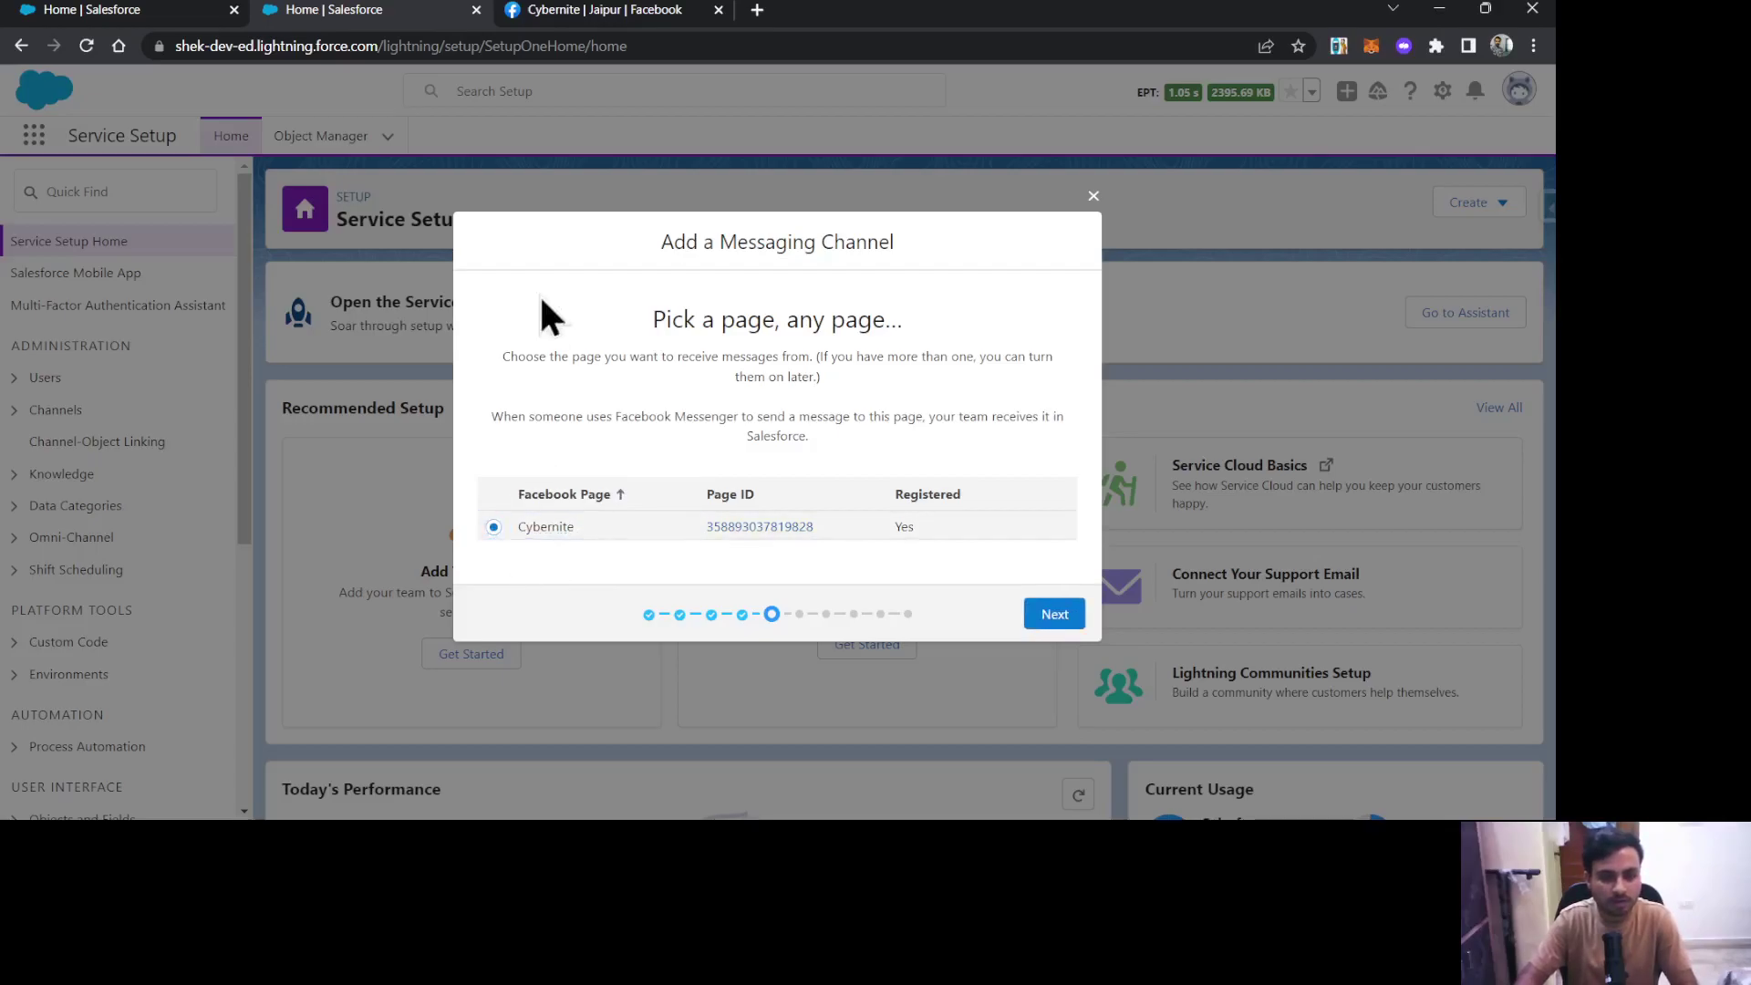
pyautogui.click(575, 10)
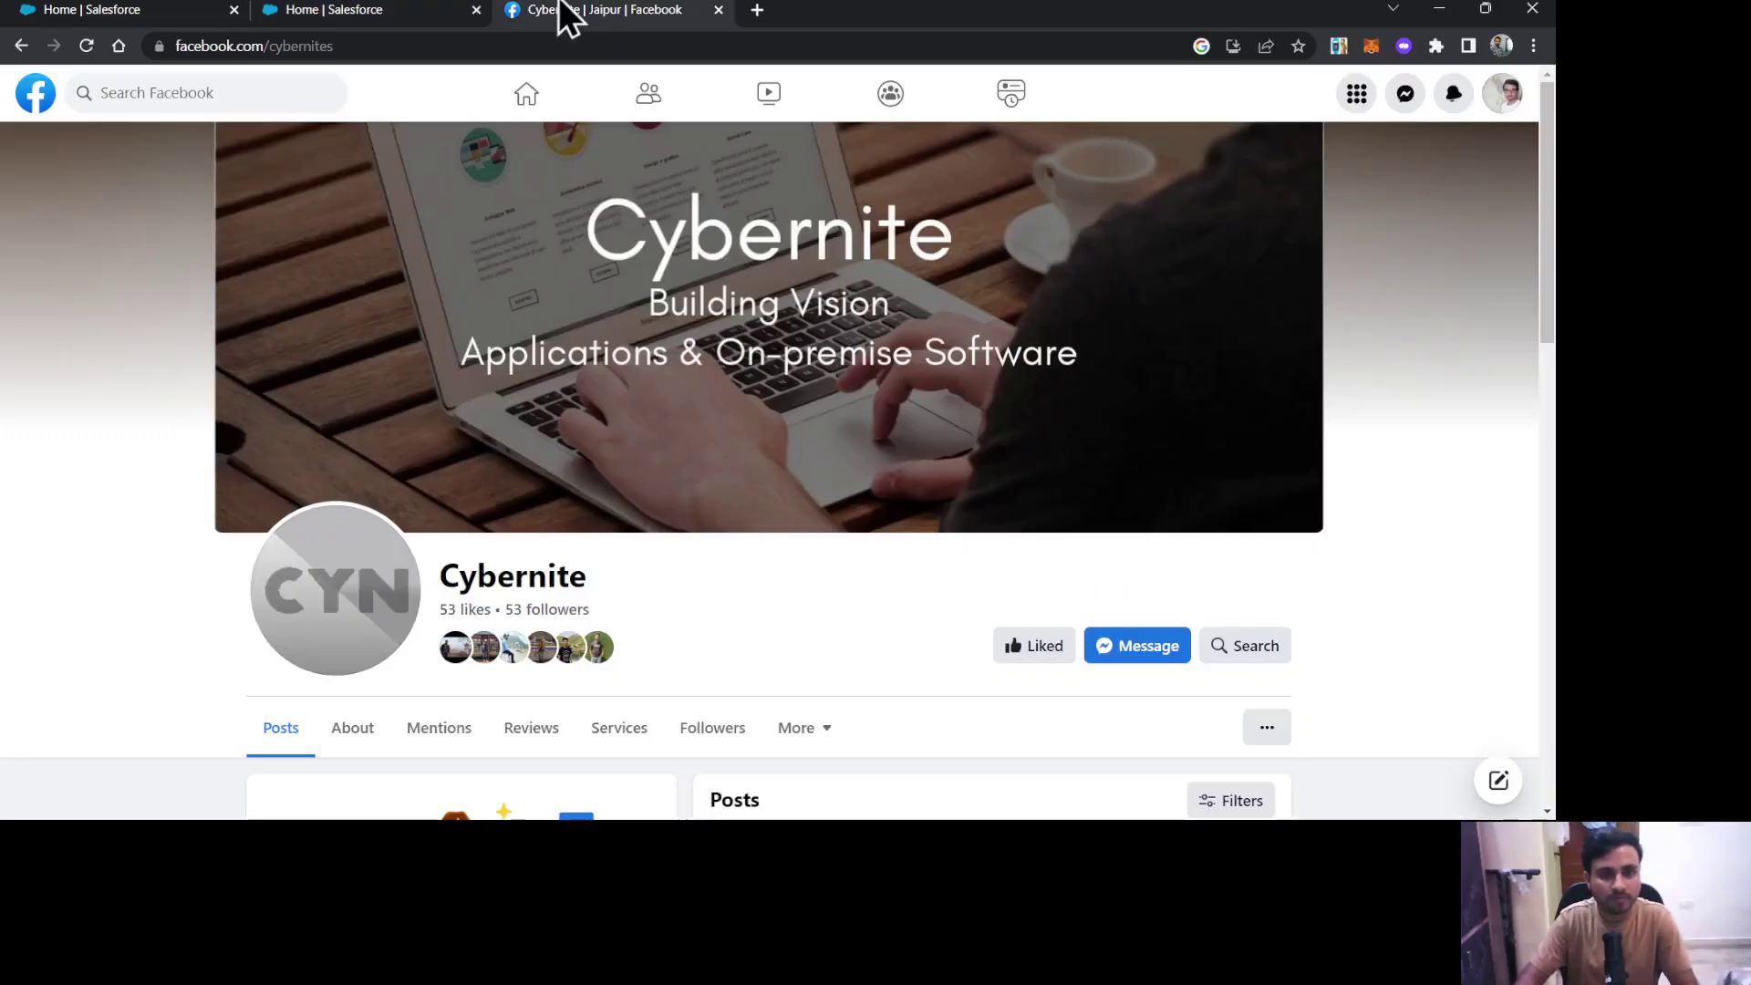
pyautogui.click(363, 10)
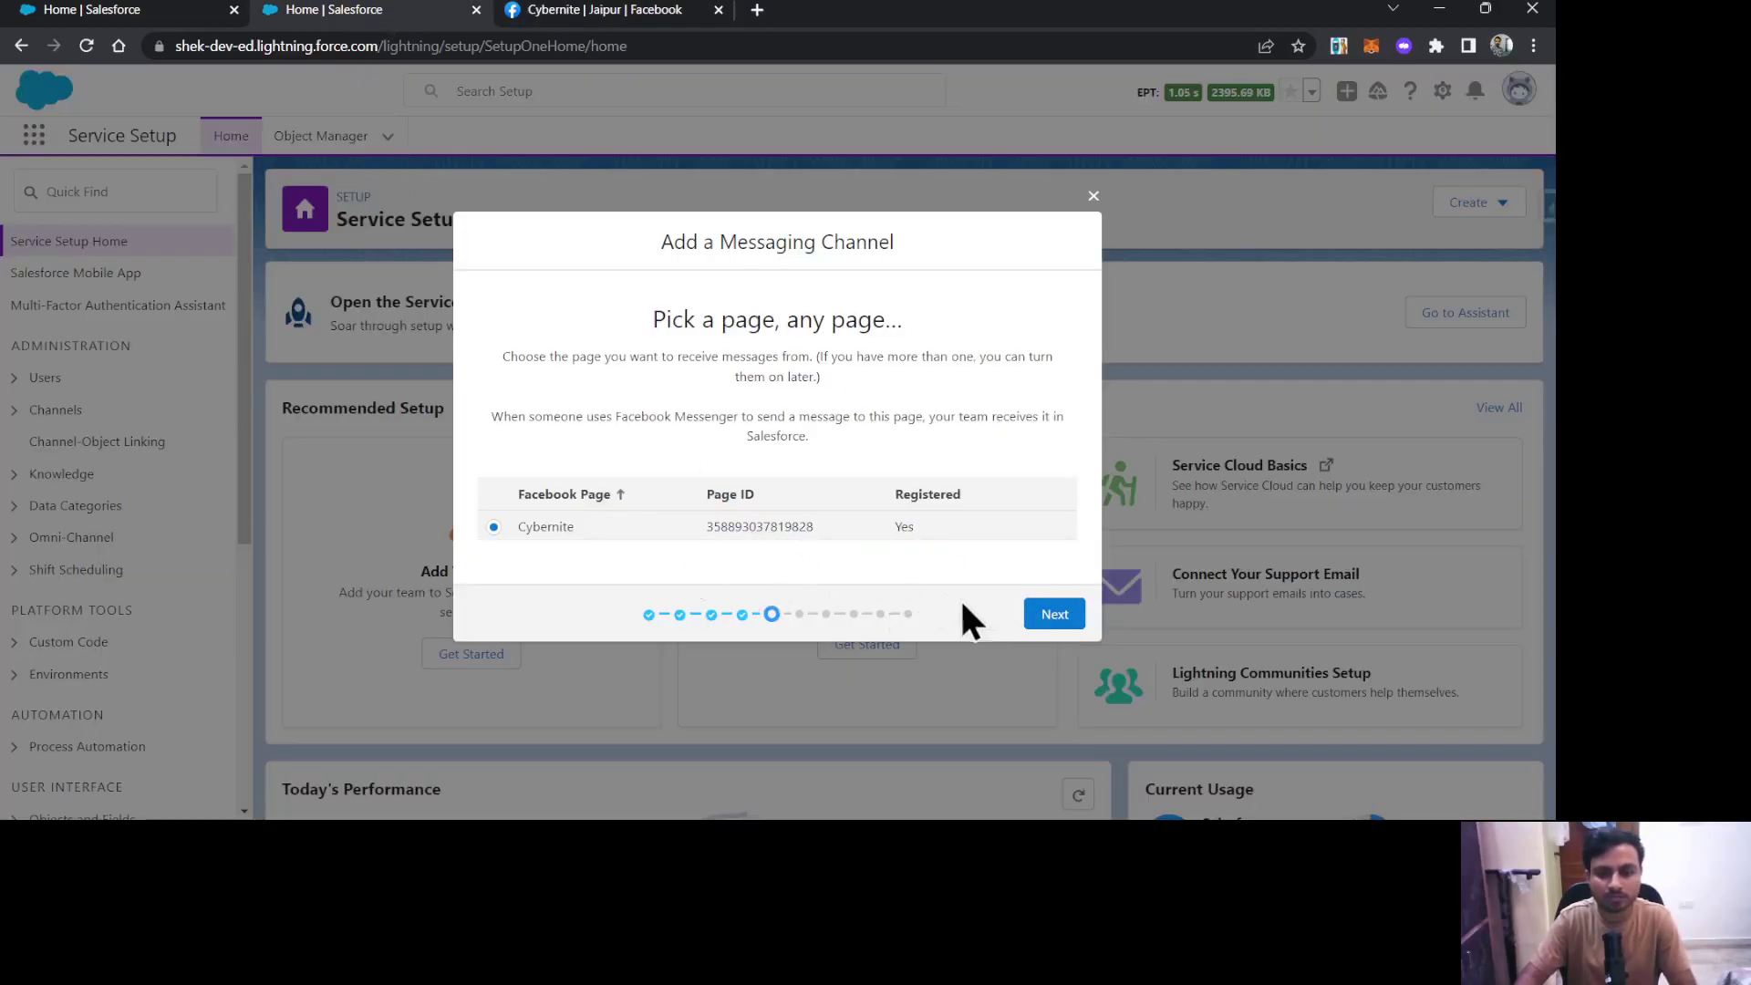
pyautogui.click(1055, 614)
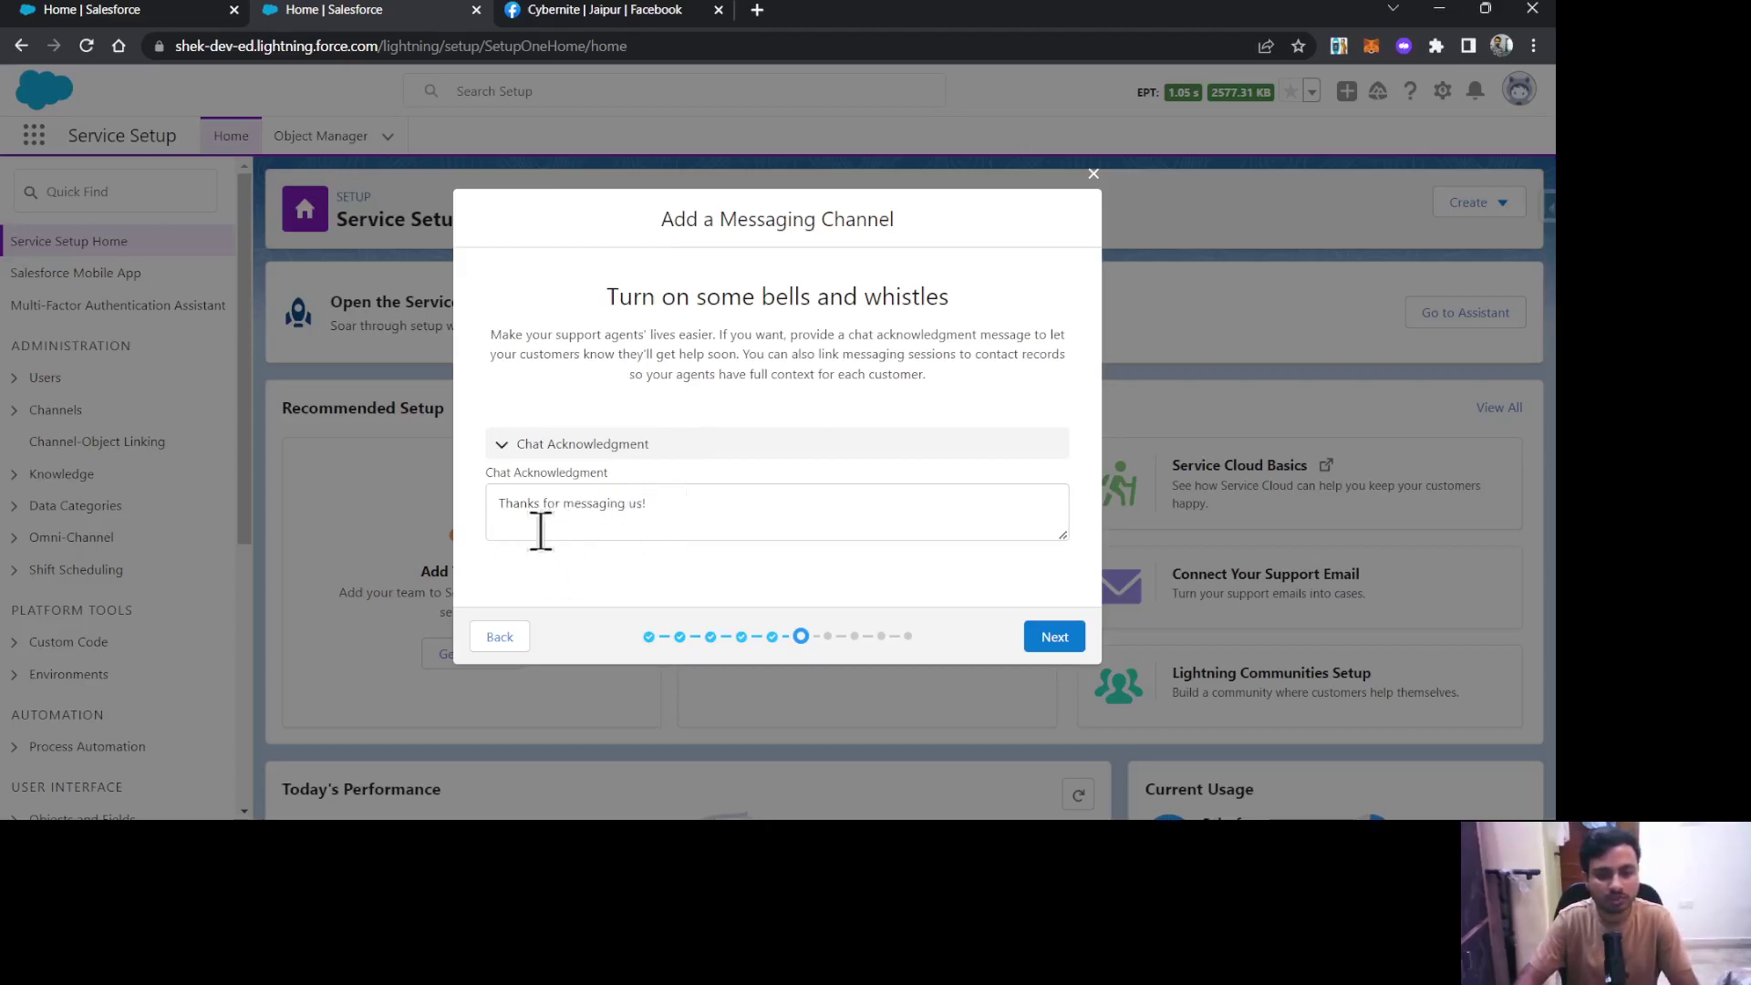
# Step: Keep the default chat acknowledgment and send messages to a new queue
pyautogui.click(1055, 636)
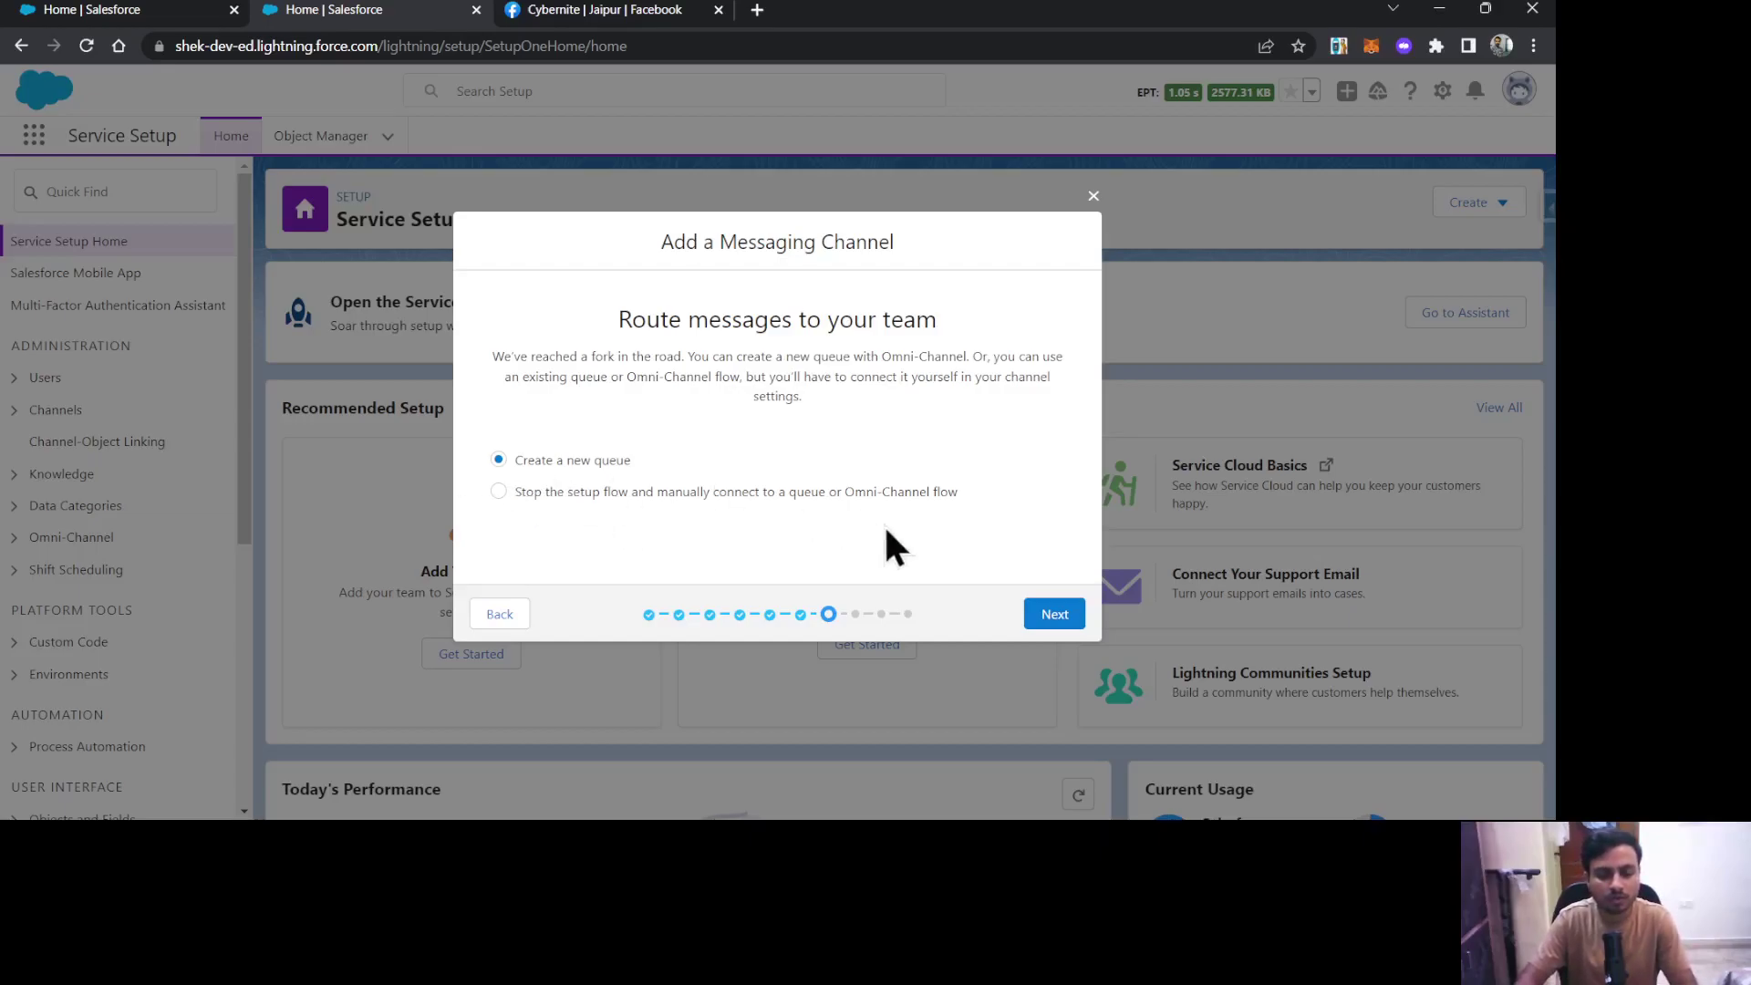
pyautogui.click(1053, 614)
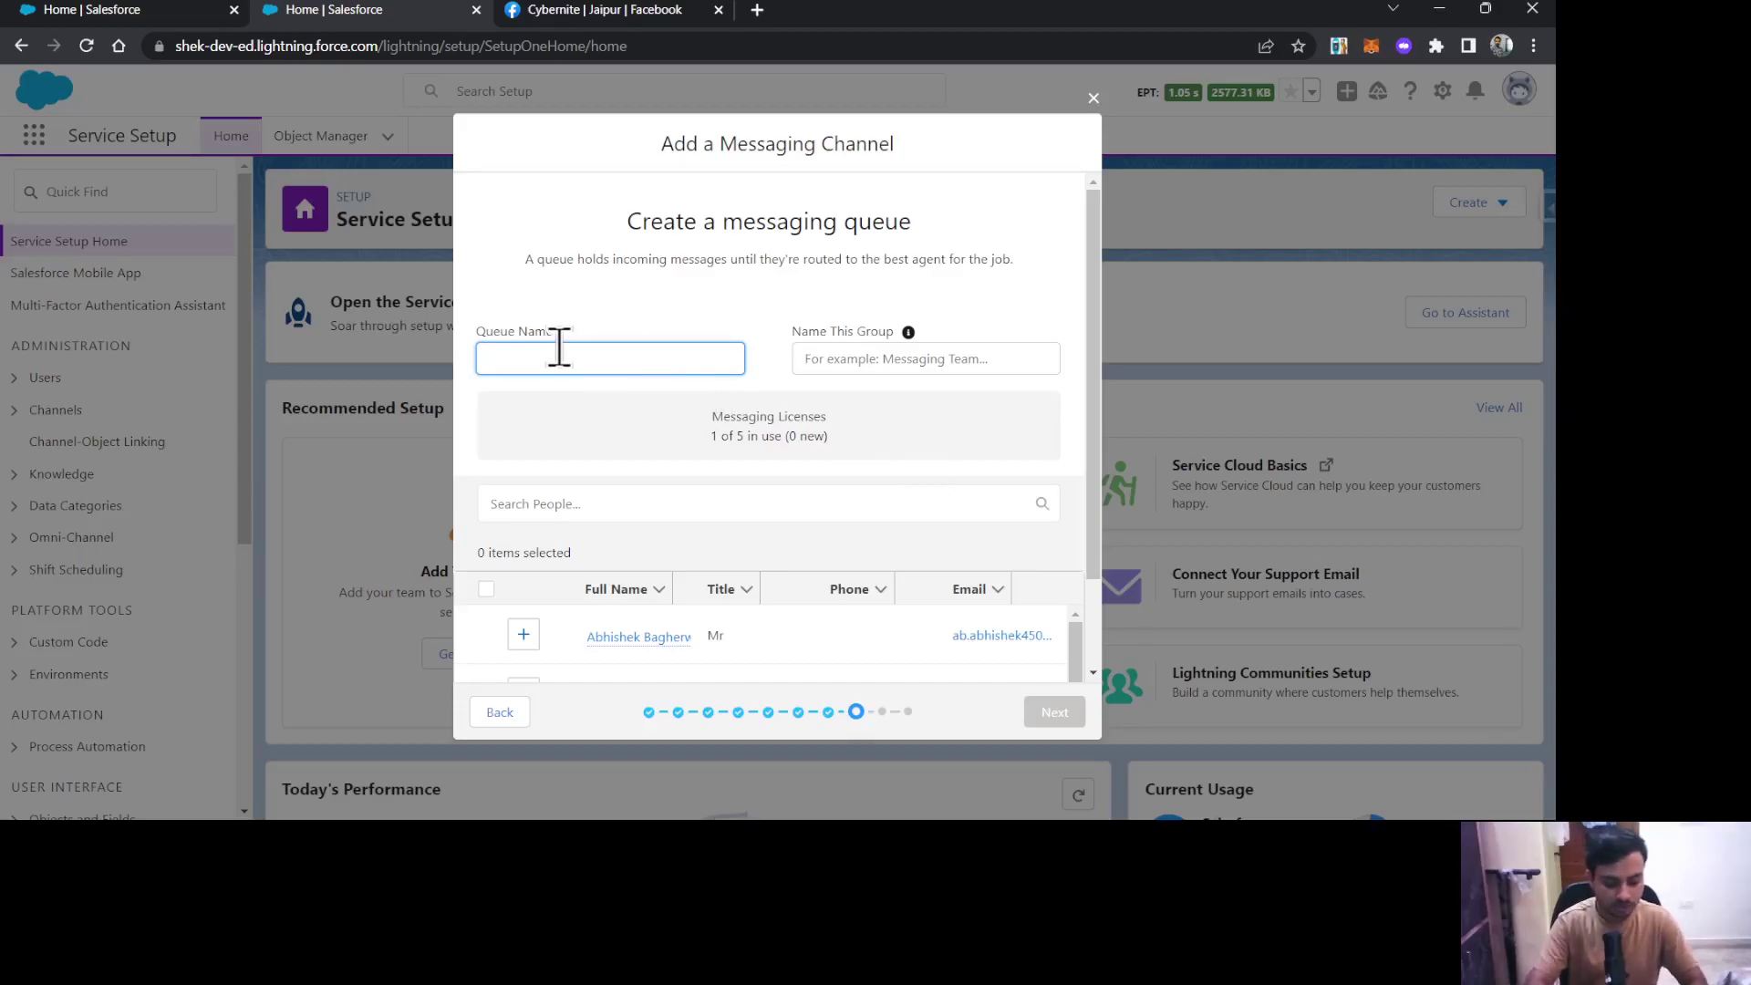
pyautogui.write('Faceb')
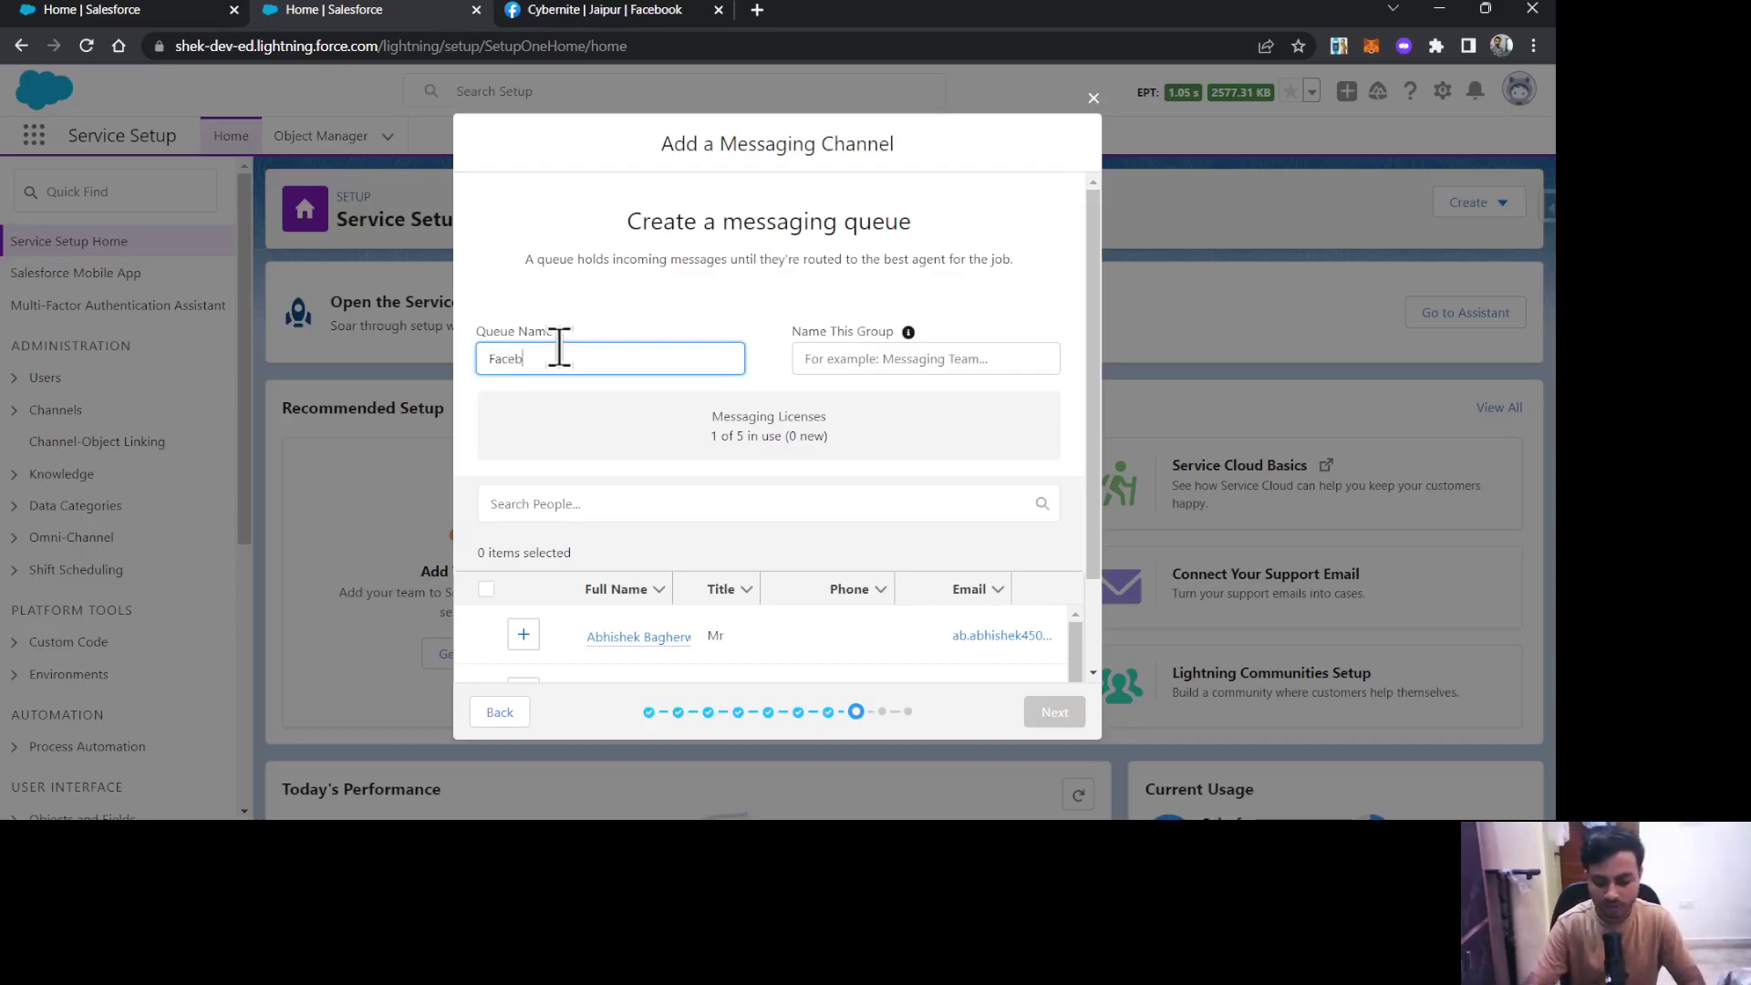
pyautogui.write('ook')
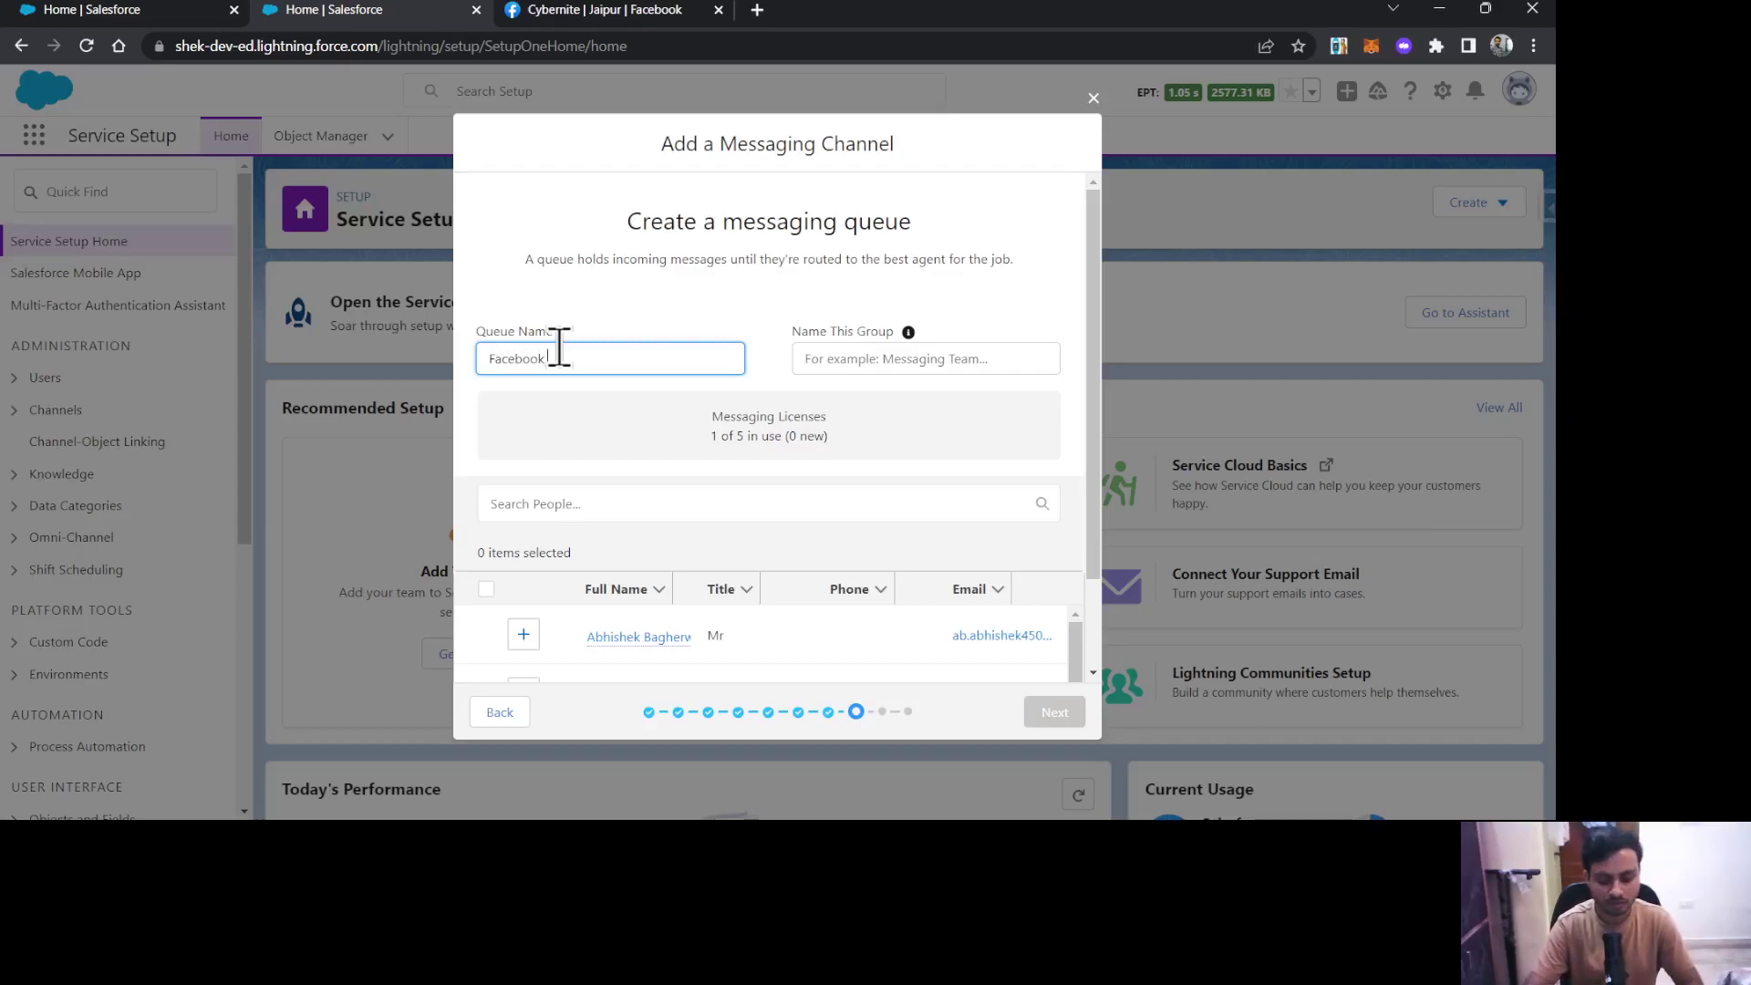
pyautogui.write(' Mess')
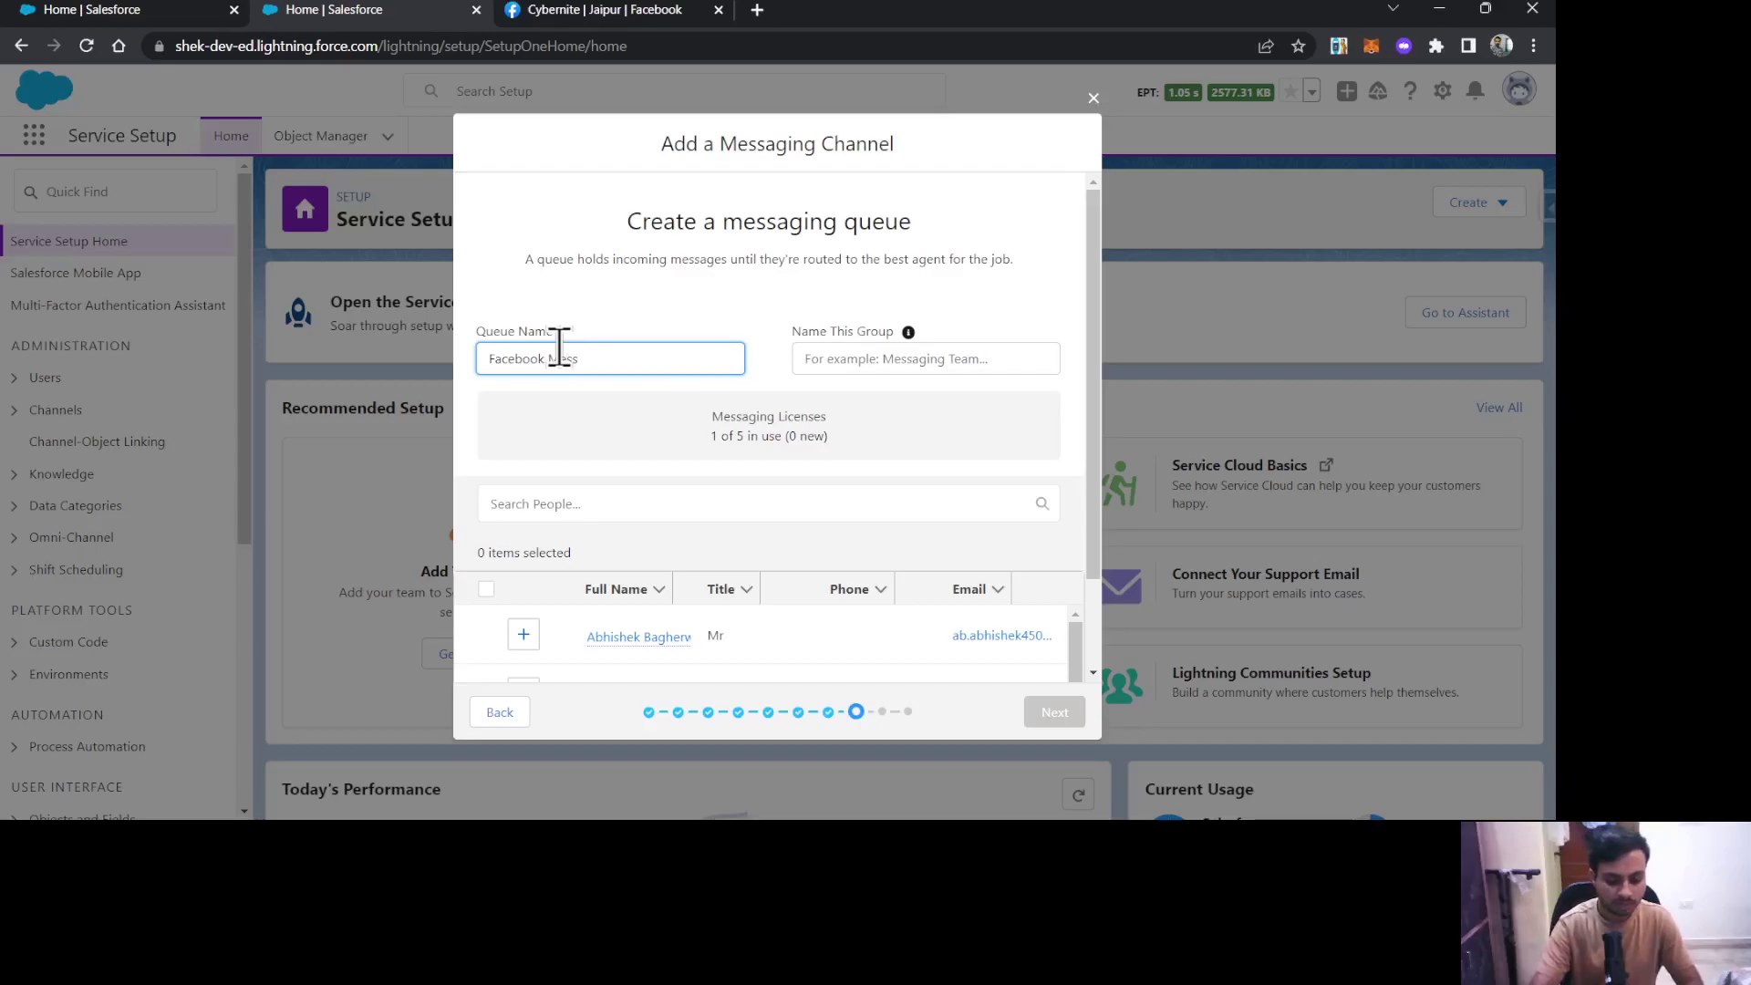
pyautogui.write('enger')
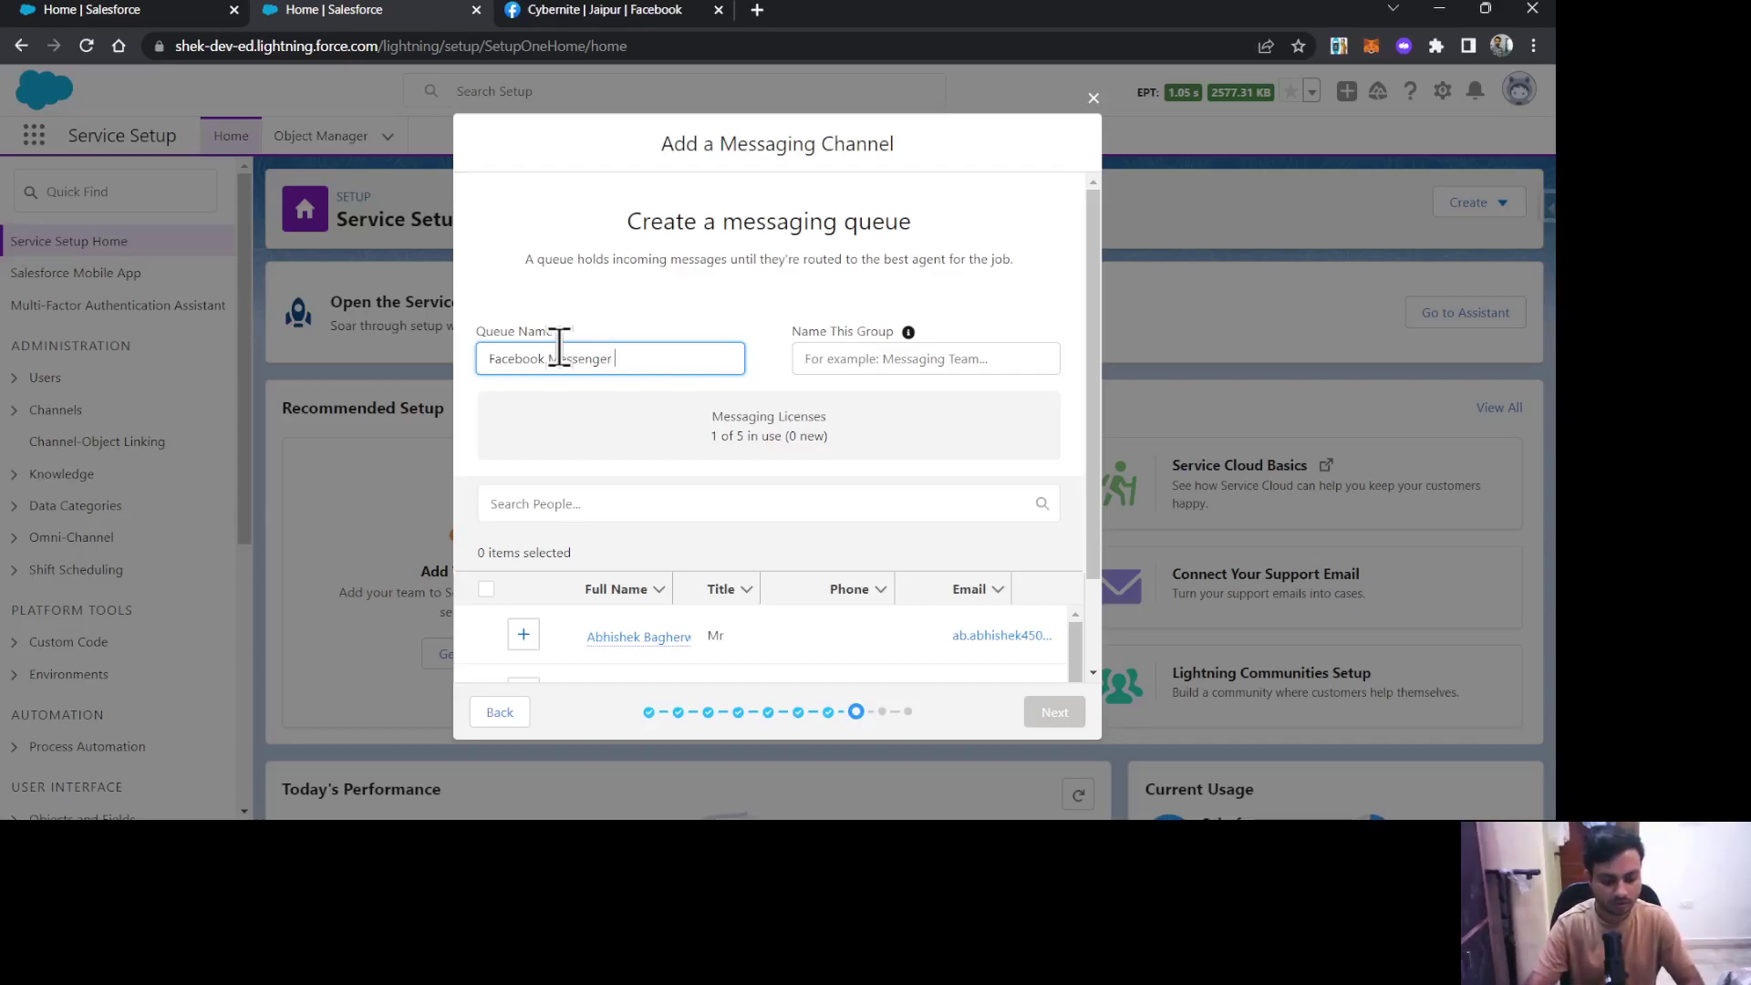
pyautogui.write('Queue')
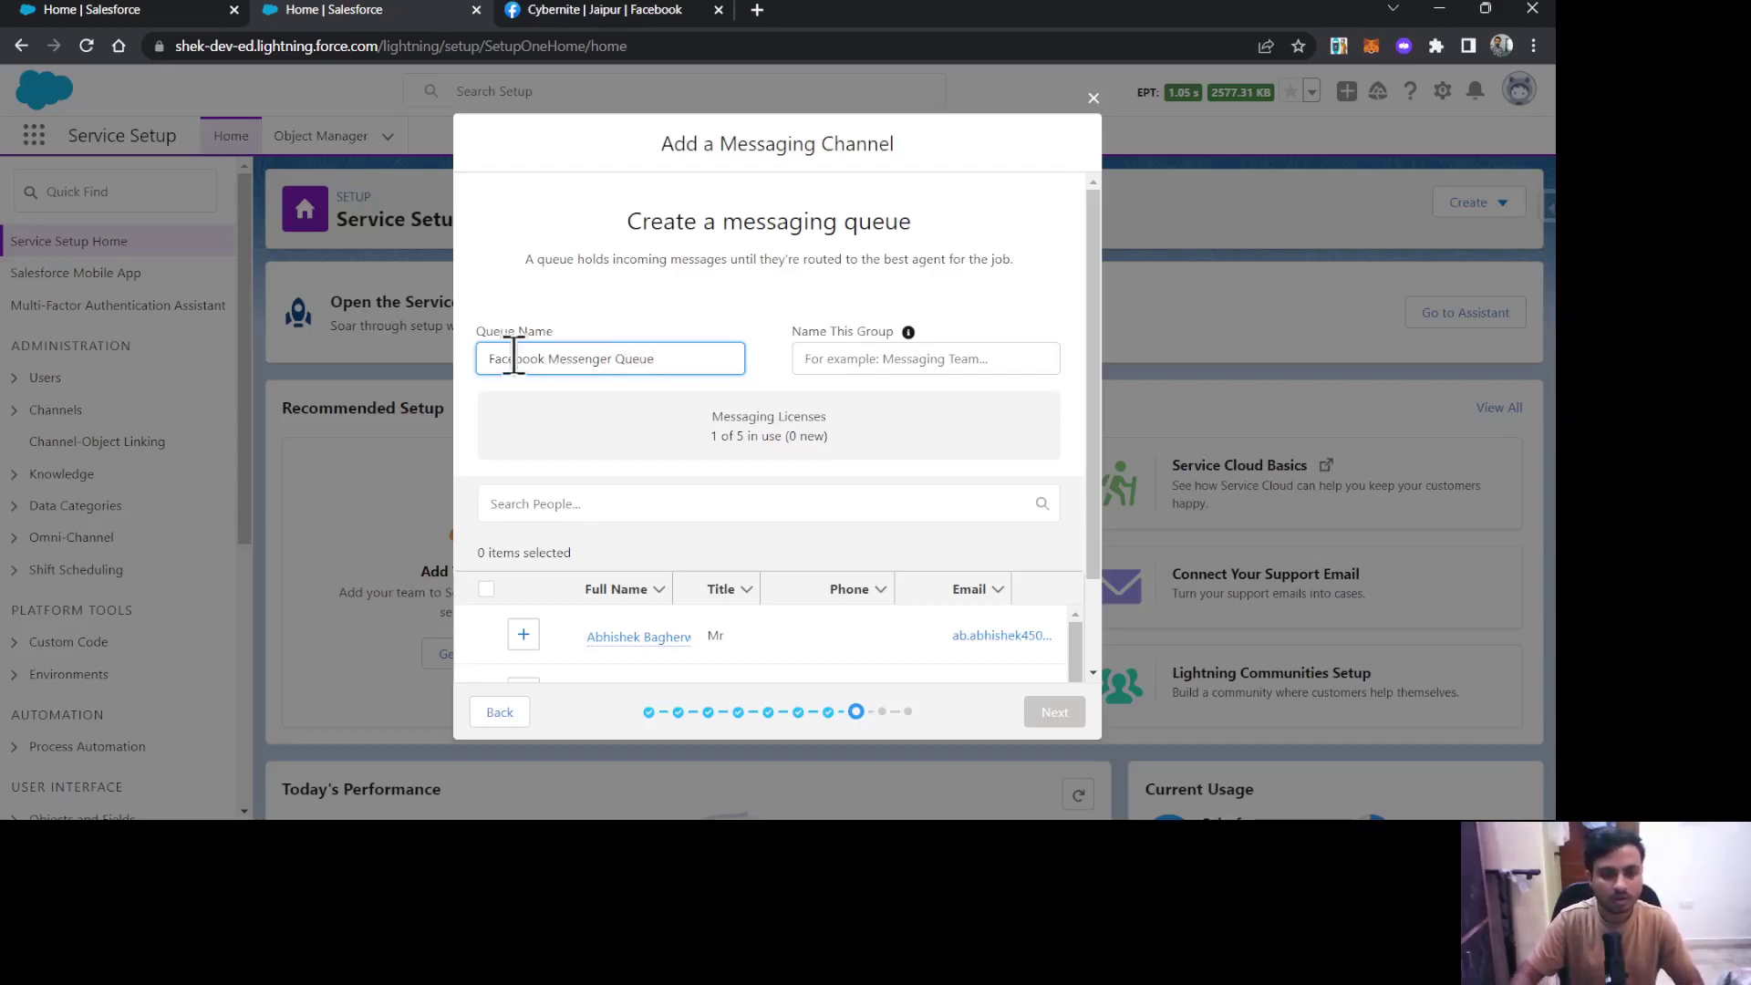
# Step: Fix the queue name, reuse it as the group name, and add the agent as a member
pyautogui.click(490, 359)
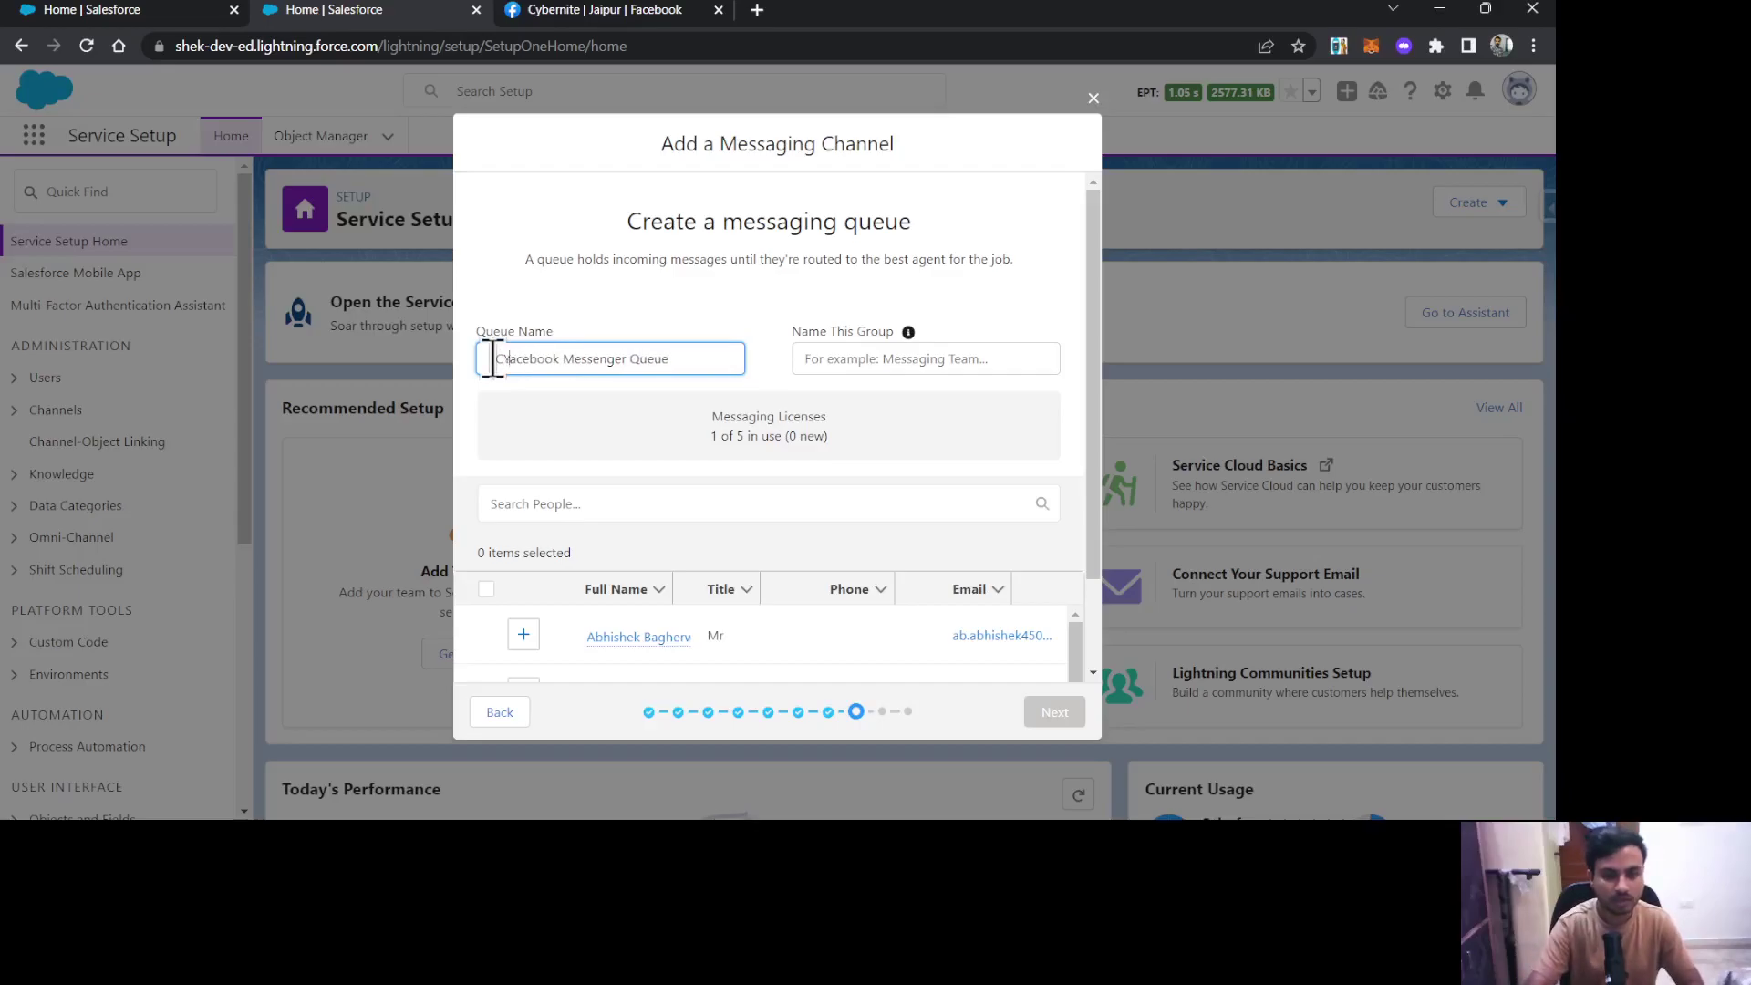
pyautogui.write('C')
pyautogui.press('Delete')
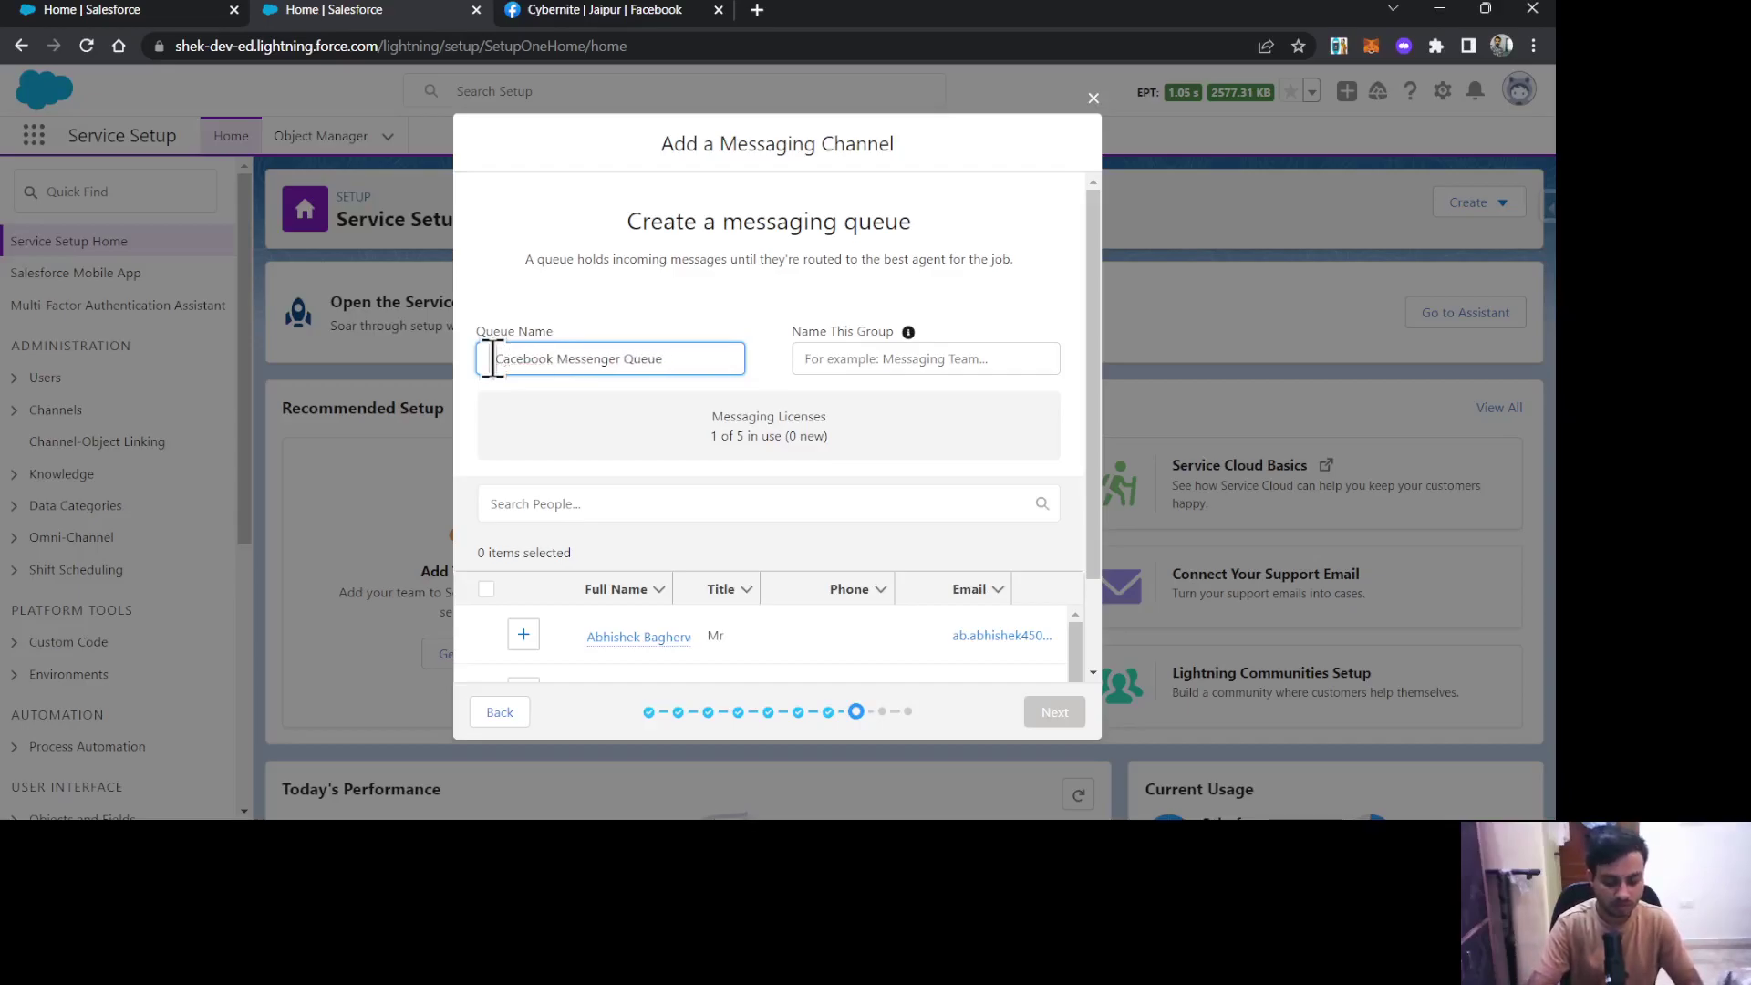
pyautogui.write('ybernj')
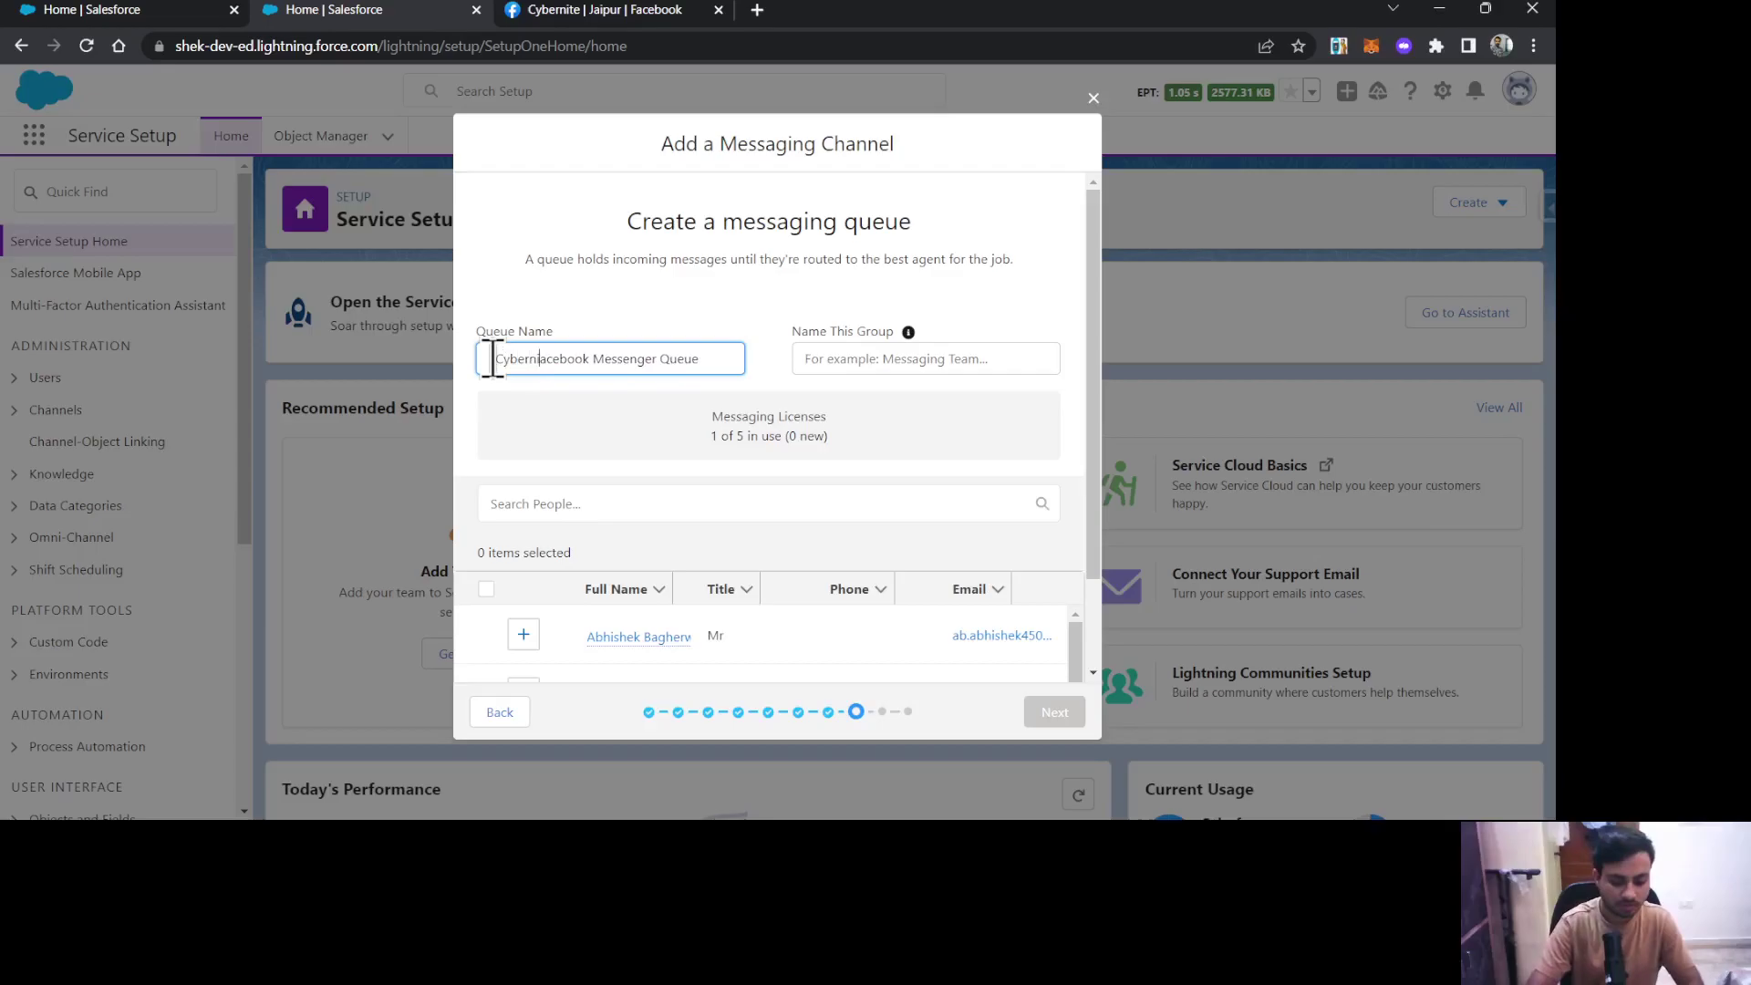
pyautogui.write('ite ')
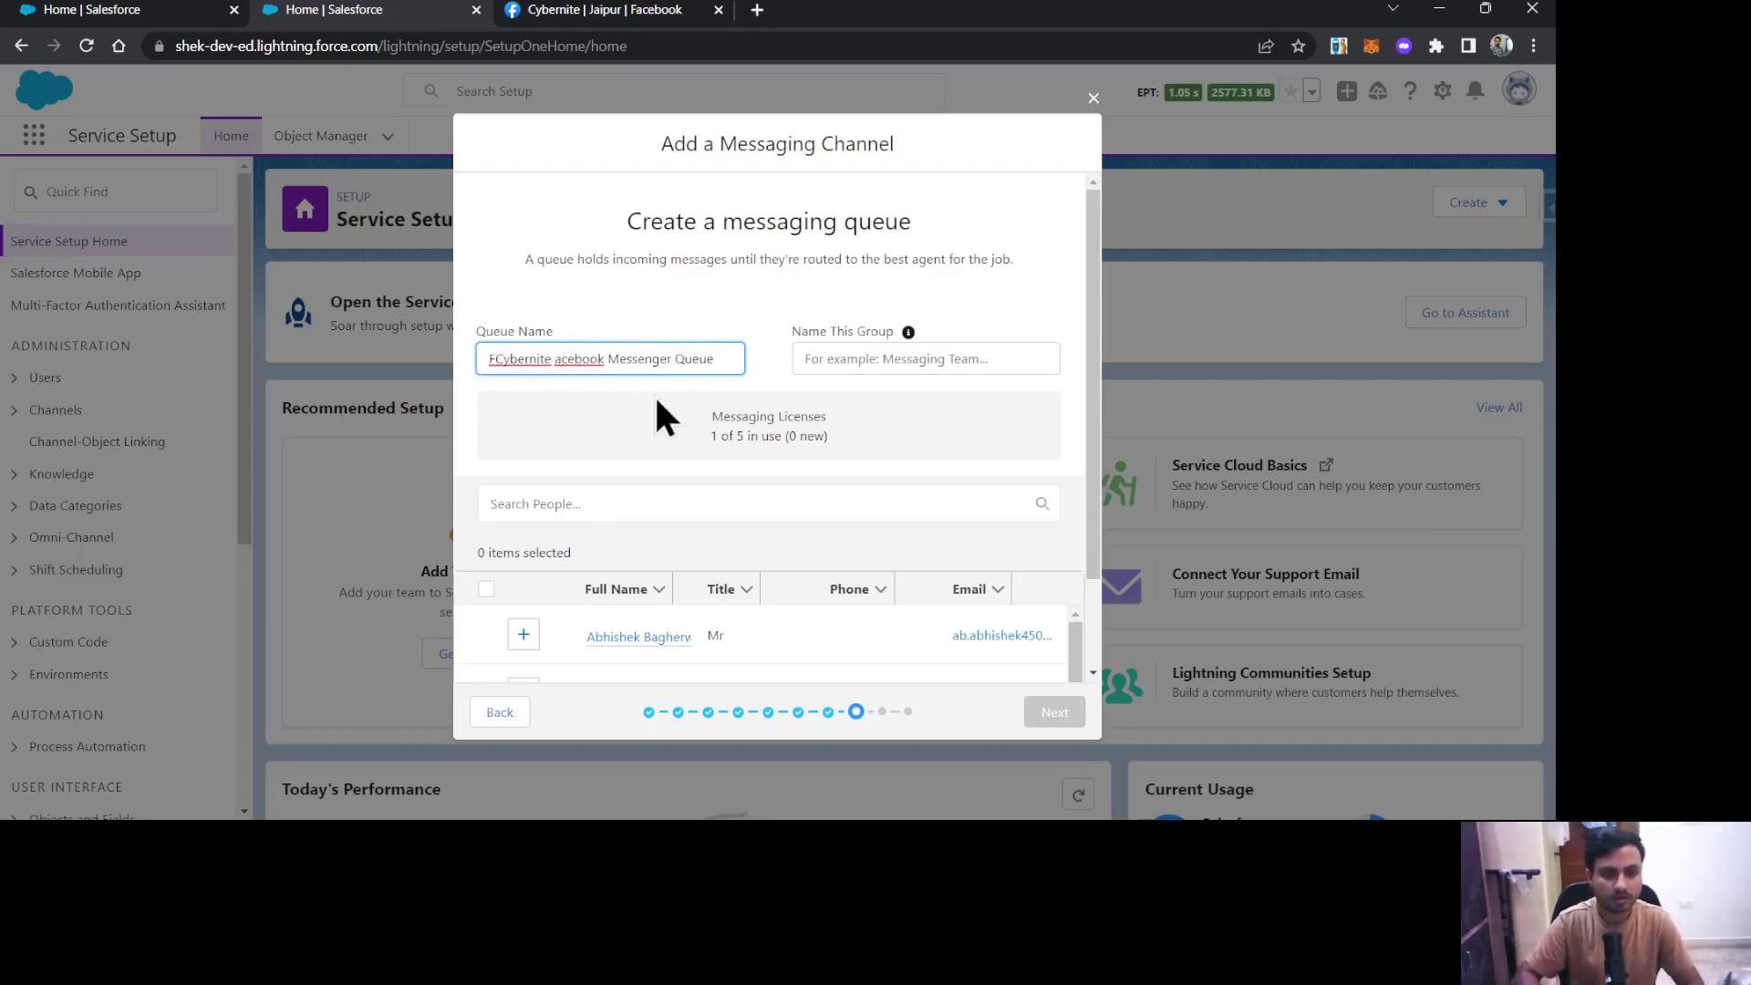
pyautogui.write('F')
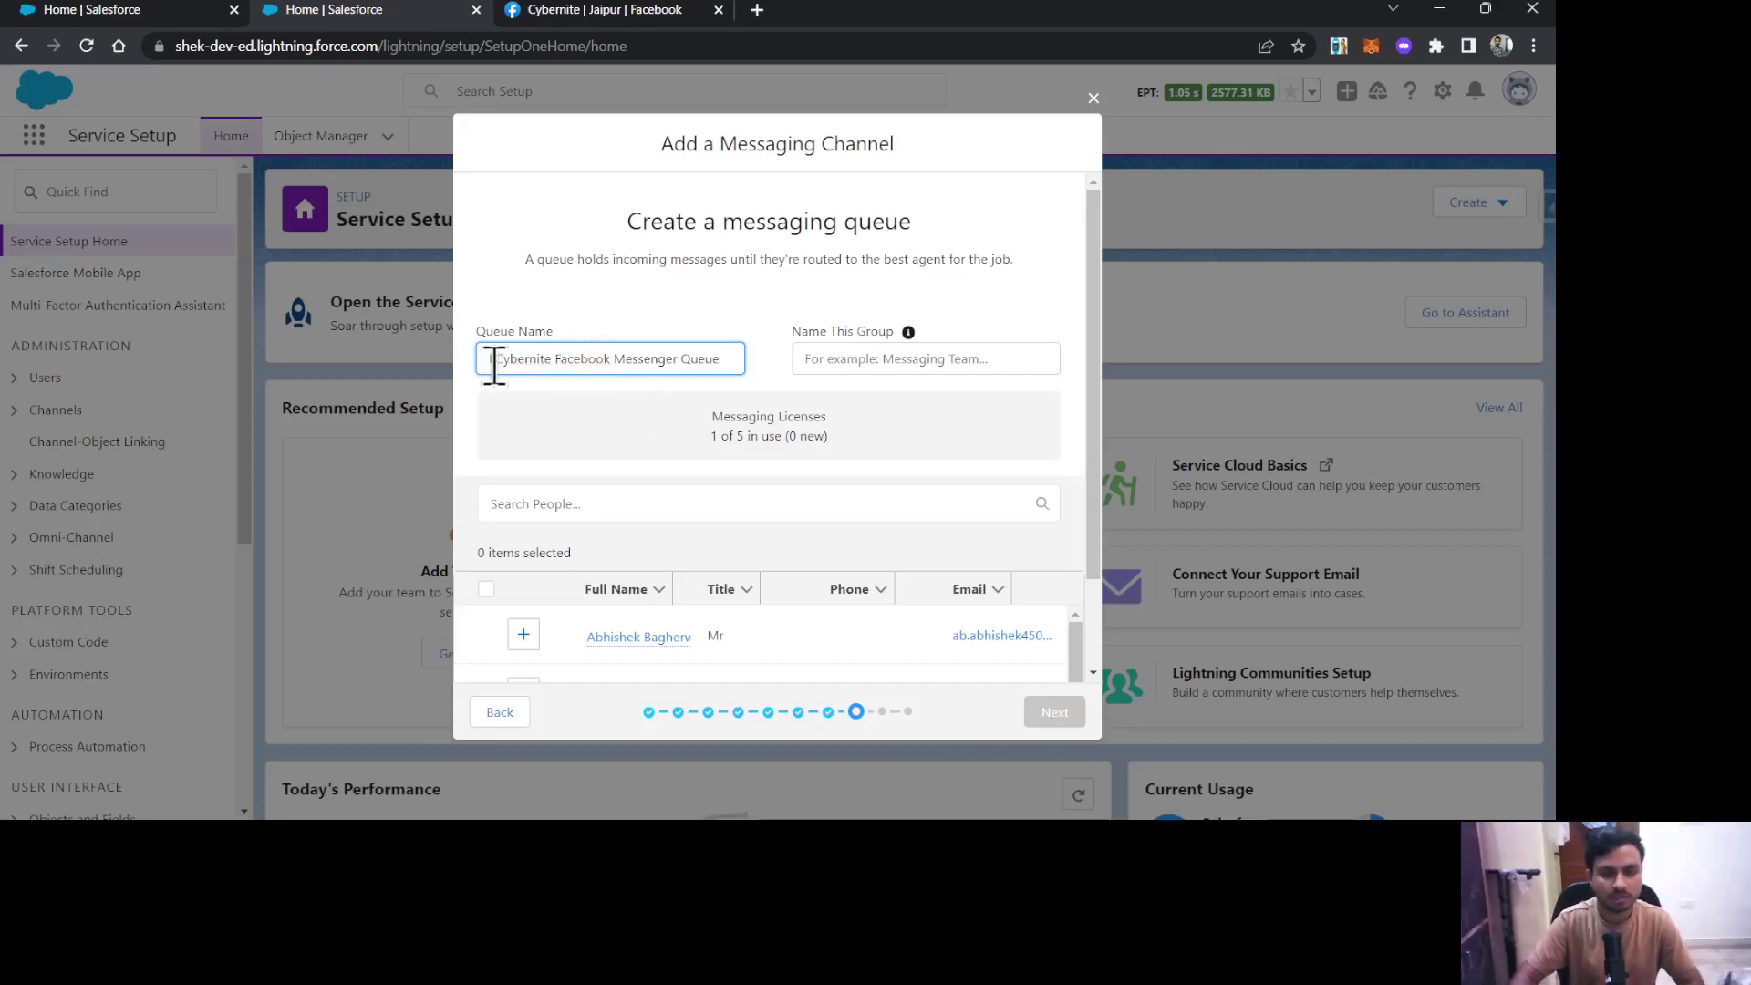
pyautogui.press('BackSpace')
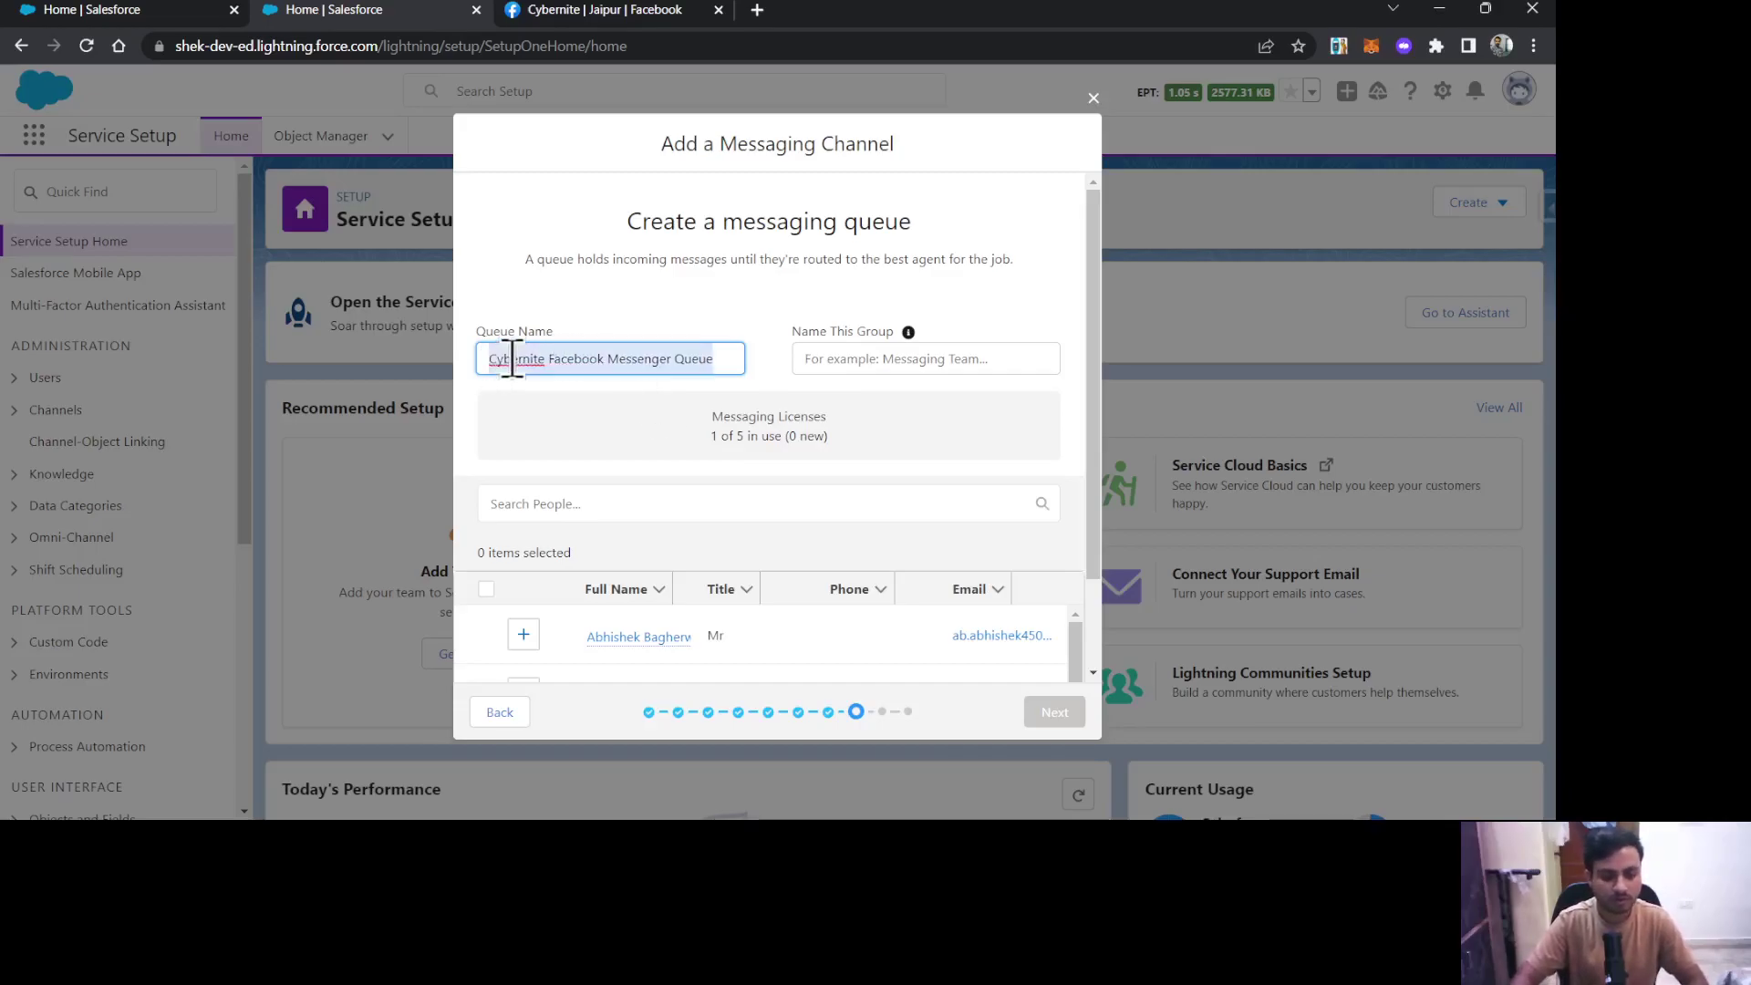
pyautogui.hotkey('ctrl', 'a')
pyautogui.hotkey('ctrl', 'c')
pyautogui.click(846, 359)
pyautogui.hotkey('ctrl', 'v')
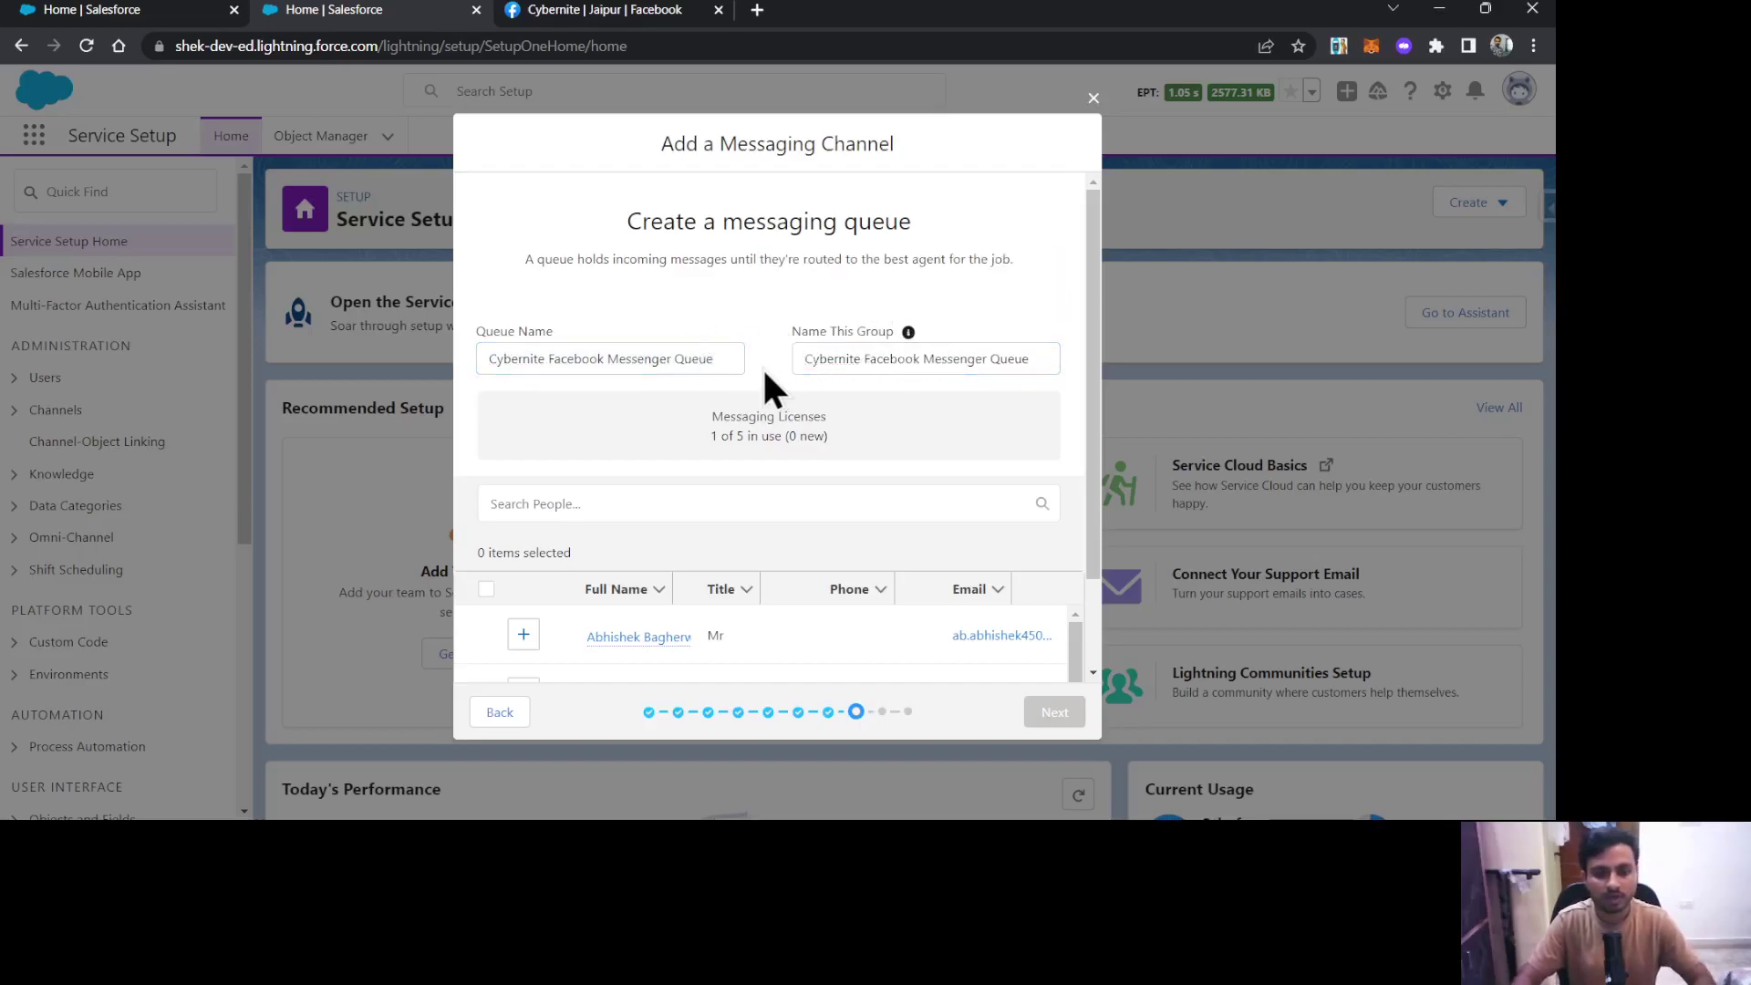
pyautogui.scroll(-2, 710, 468)
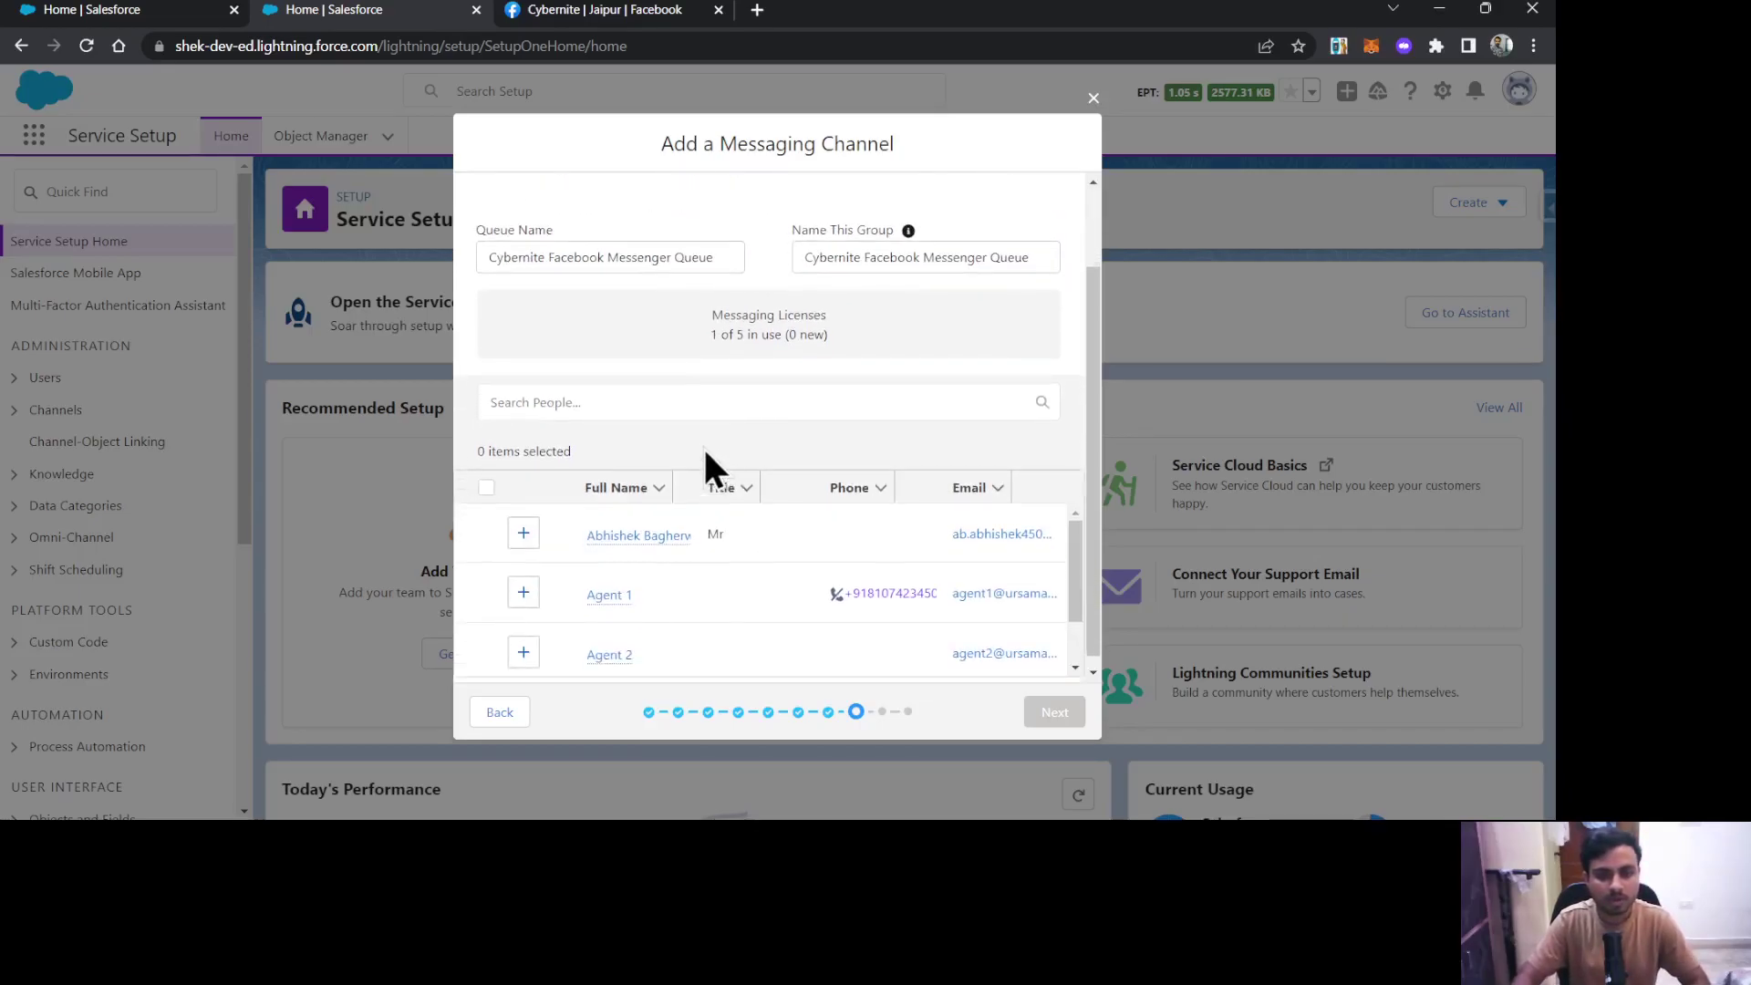
pyautogui.click(523, 533)
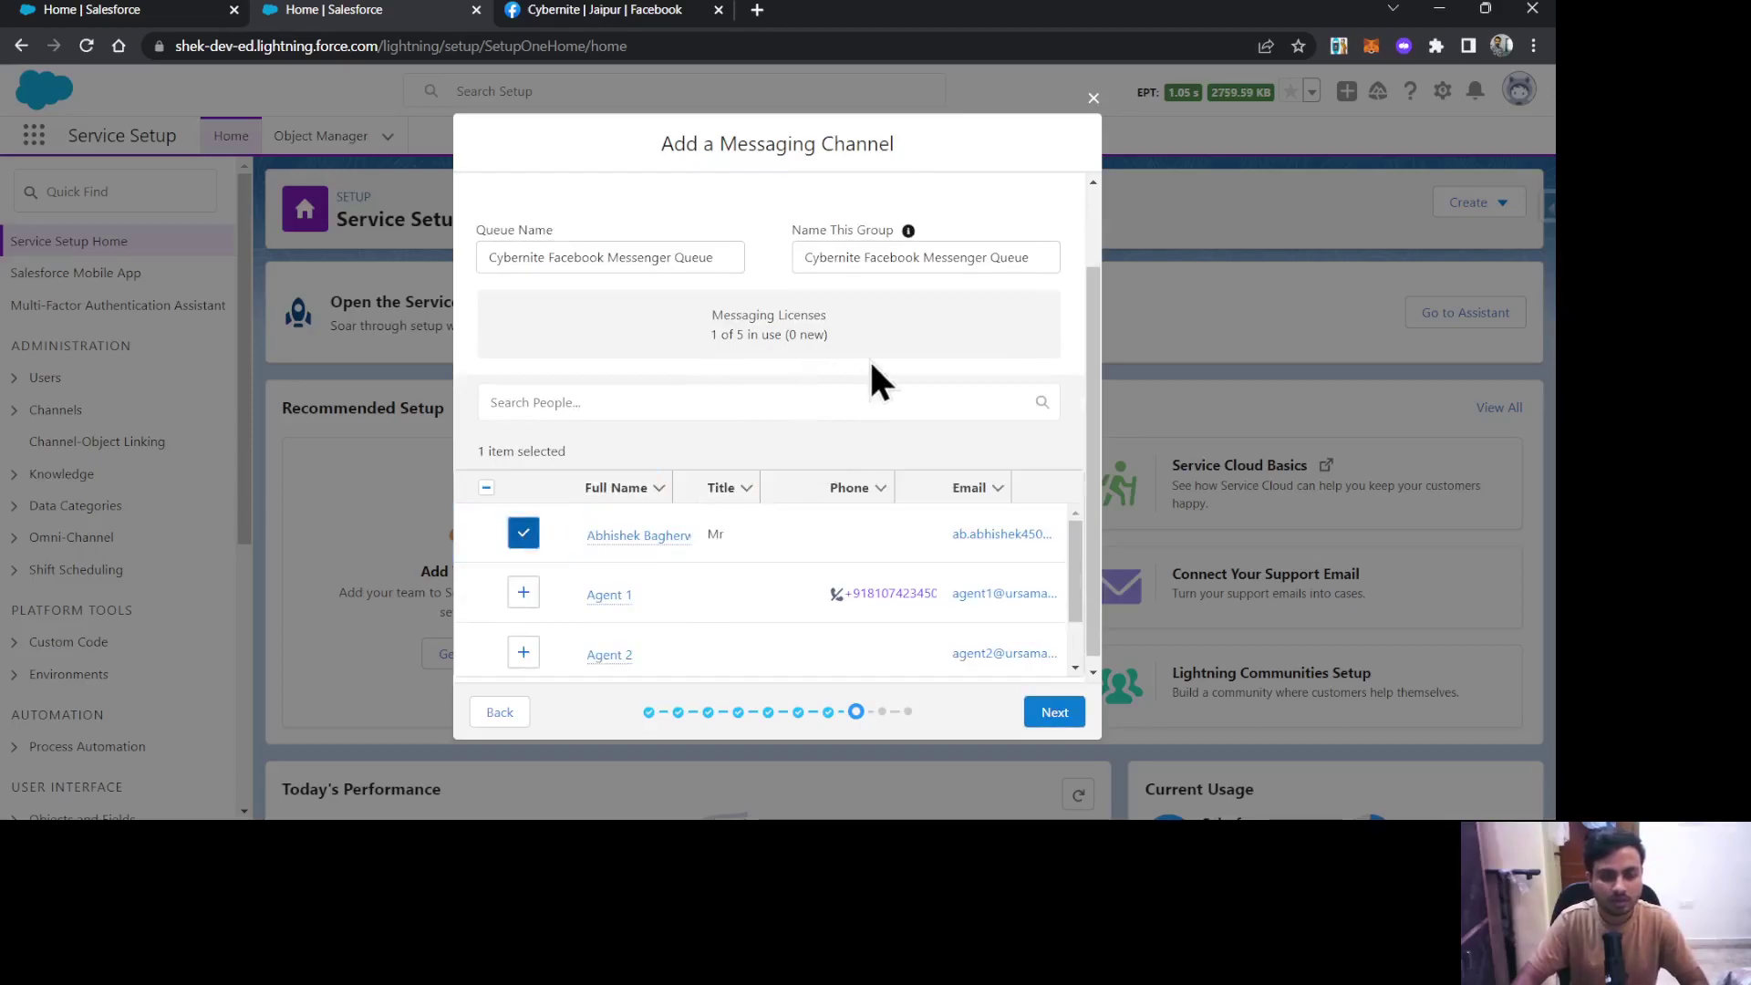
pyautogui.scroll(2, 1012, 633)
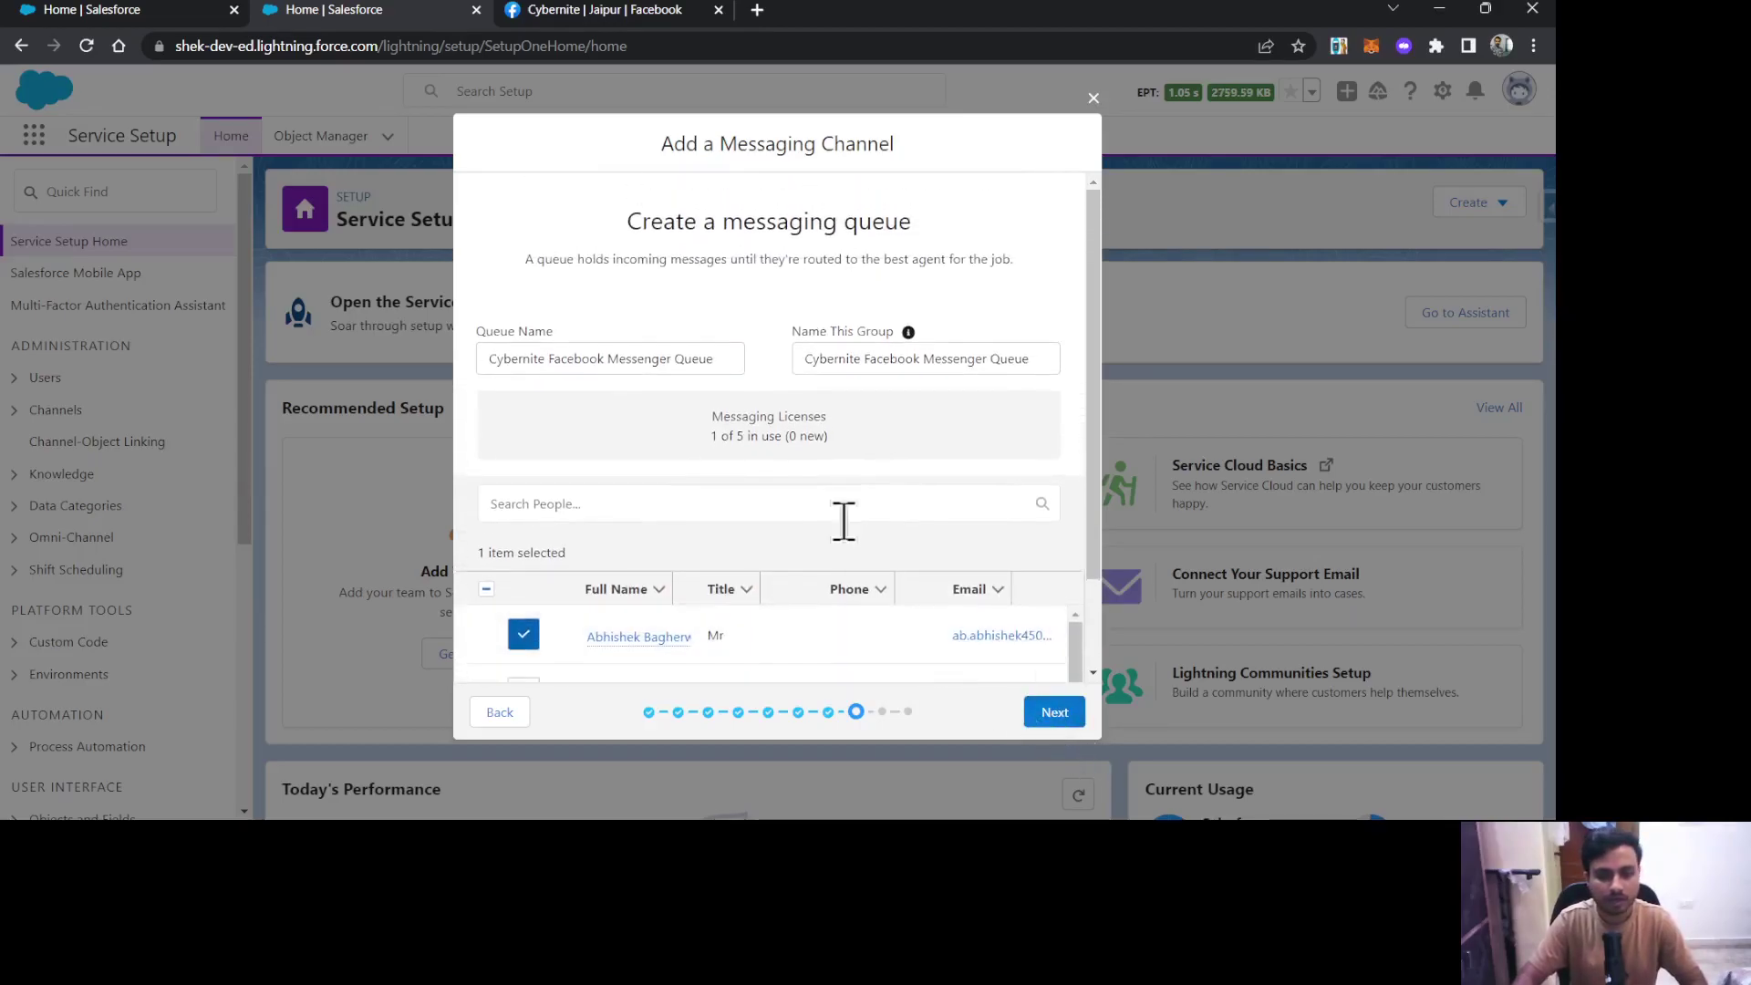
pyautogui.scroll(-2, 840, 533)
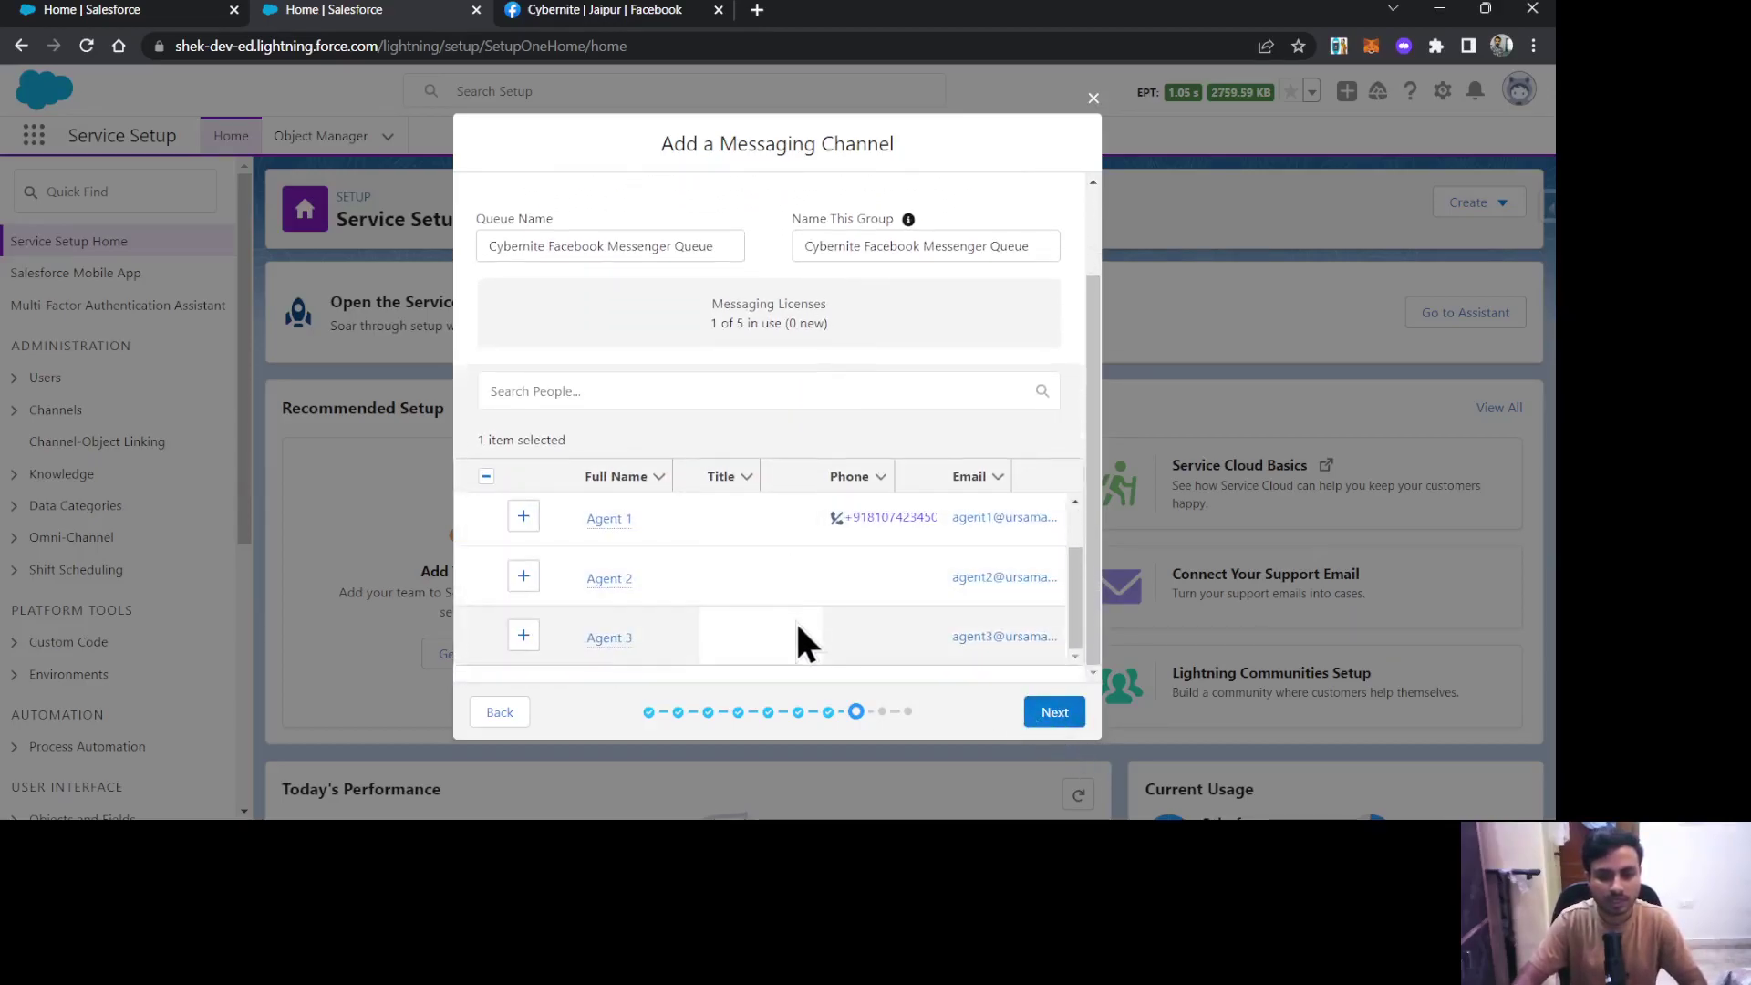
pyautogui.scroll(2, 794, 621)
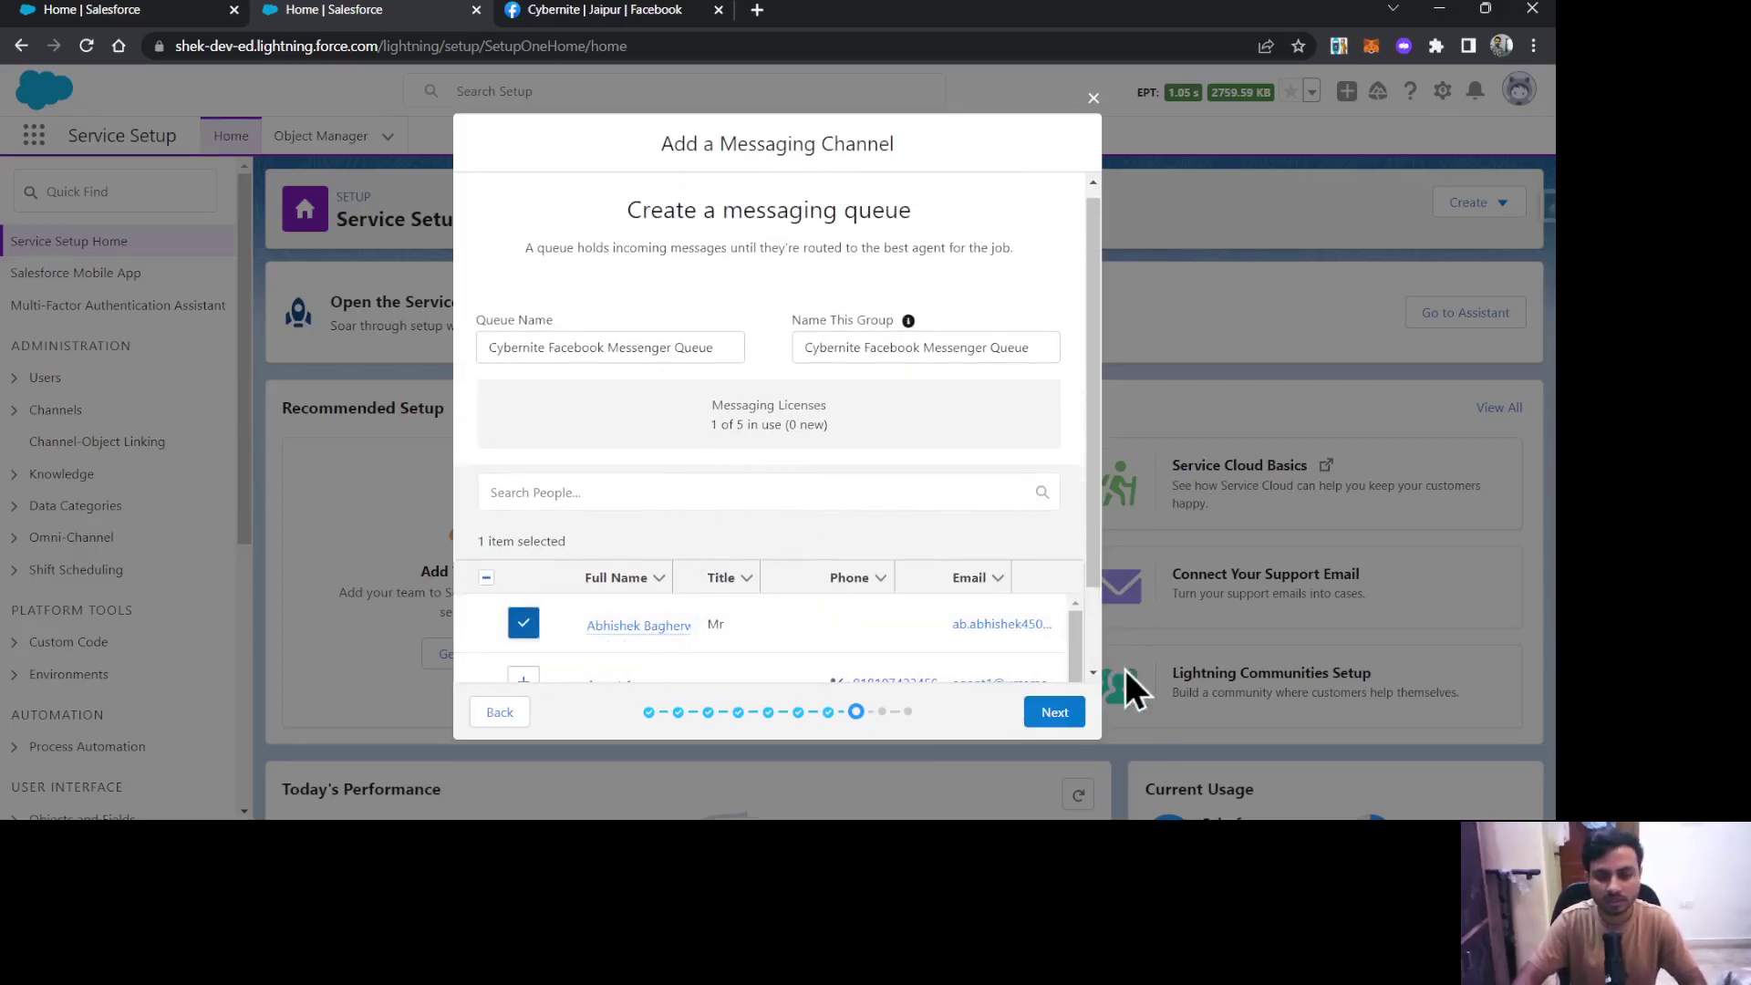
pyautogui.click(1055, 713)
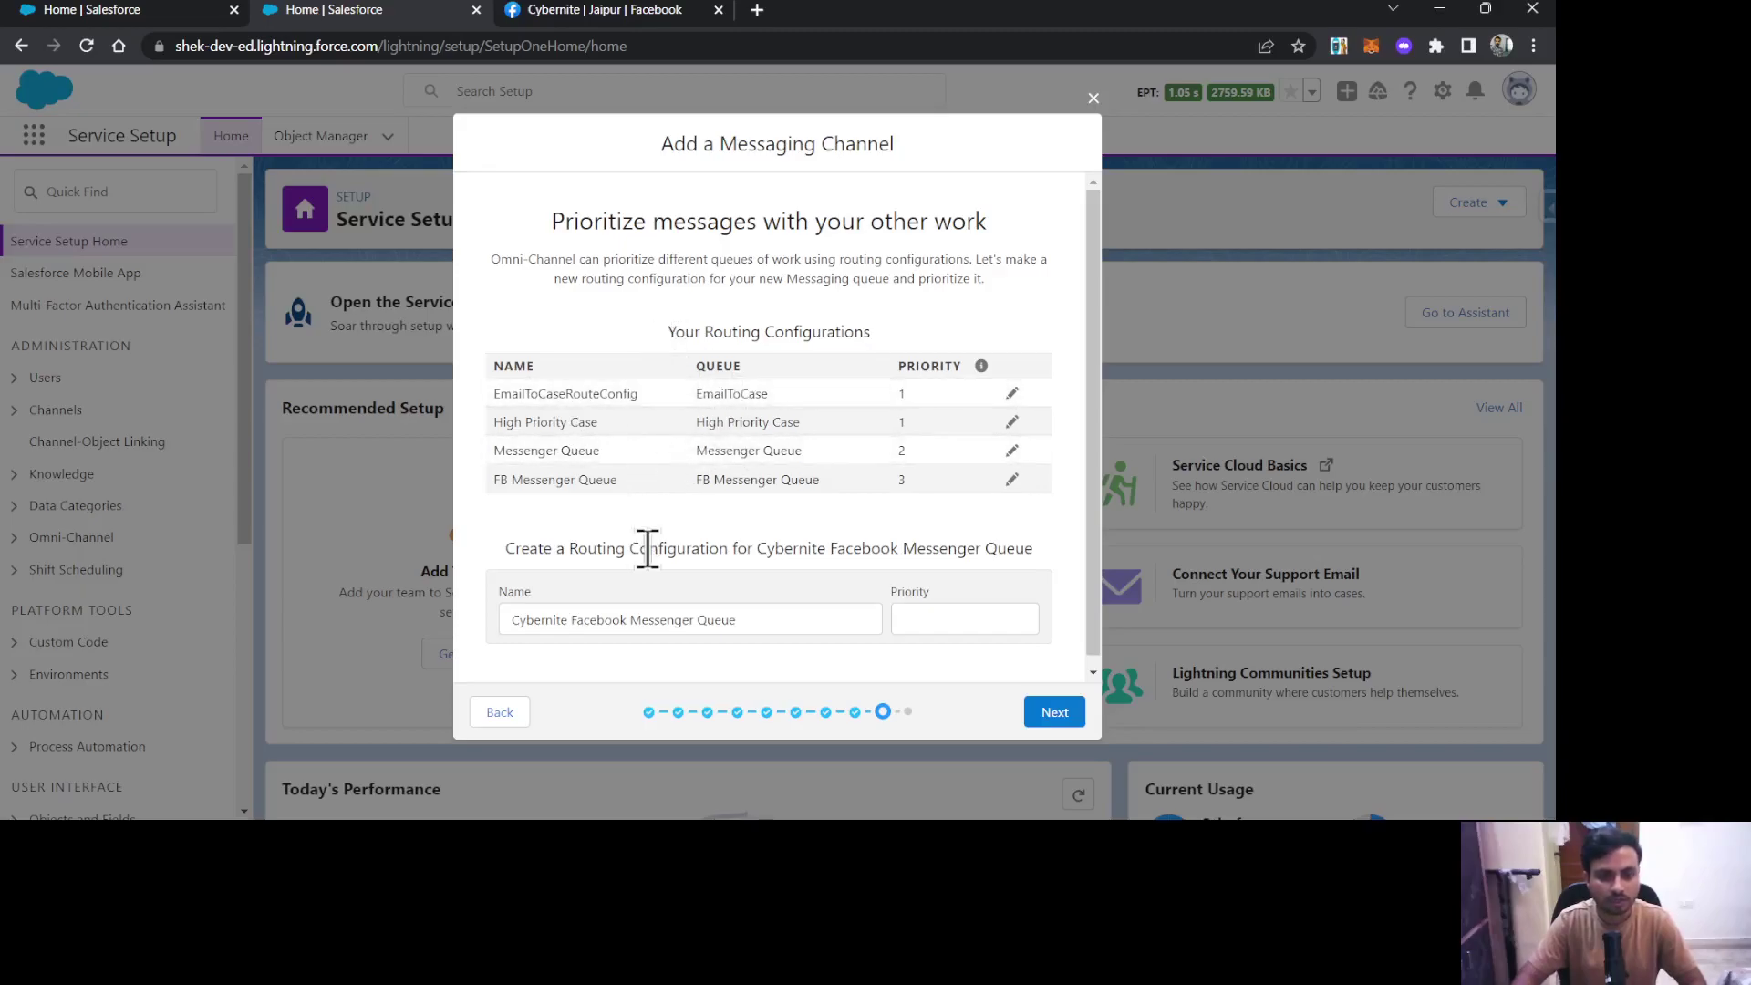
# Step: Set routing priority 4, keep work item size 5 and agent capacity 20, and finish
pyautogui.click(965, 620)
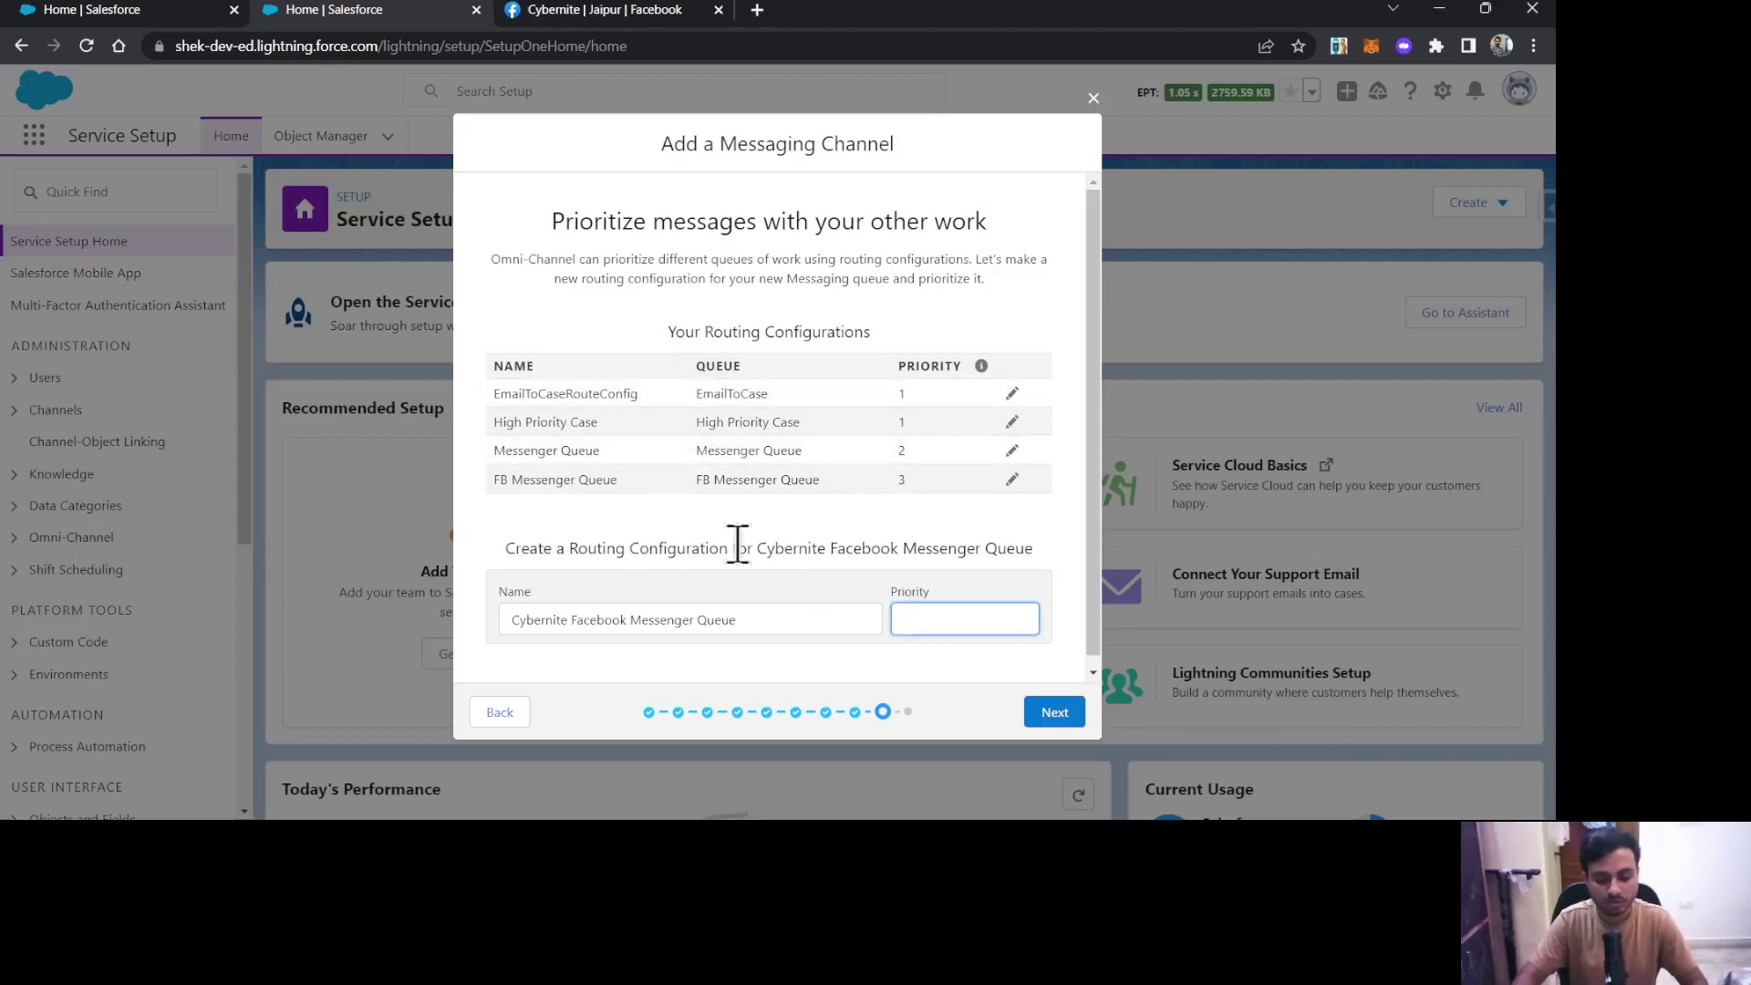
pyautogui.write('4')
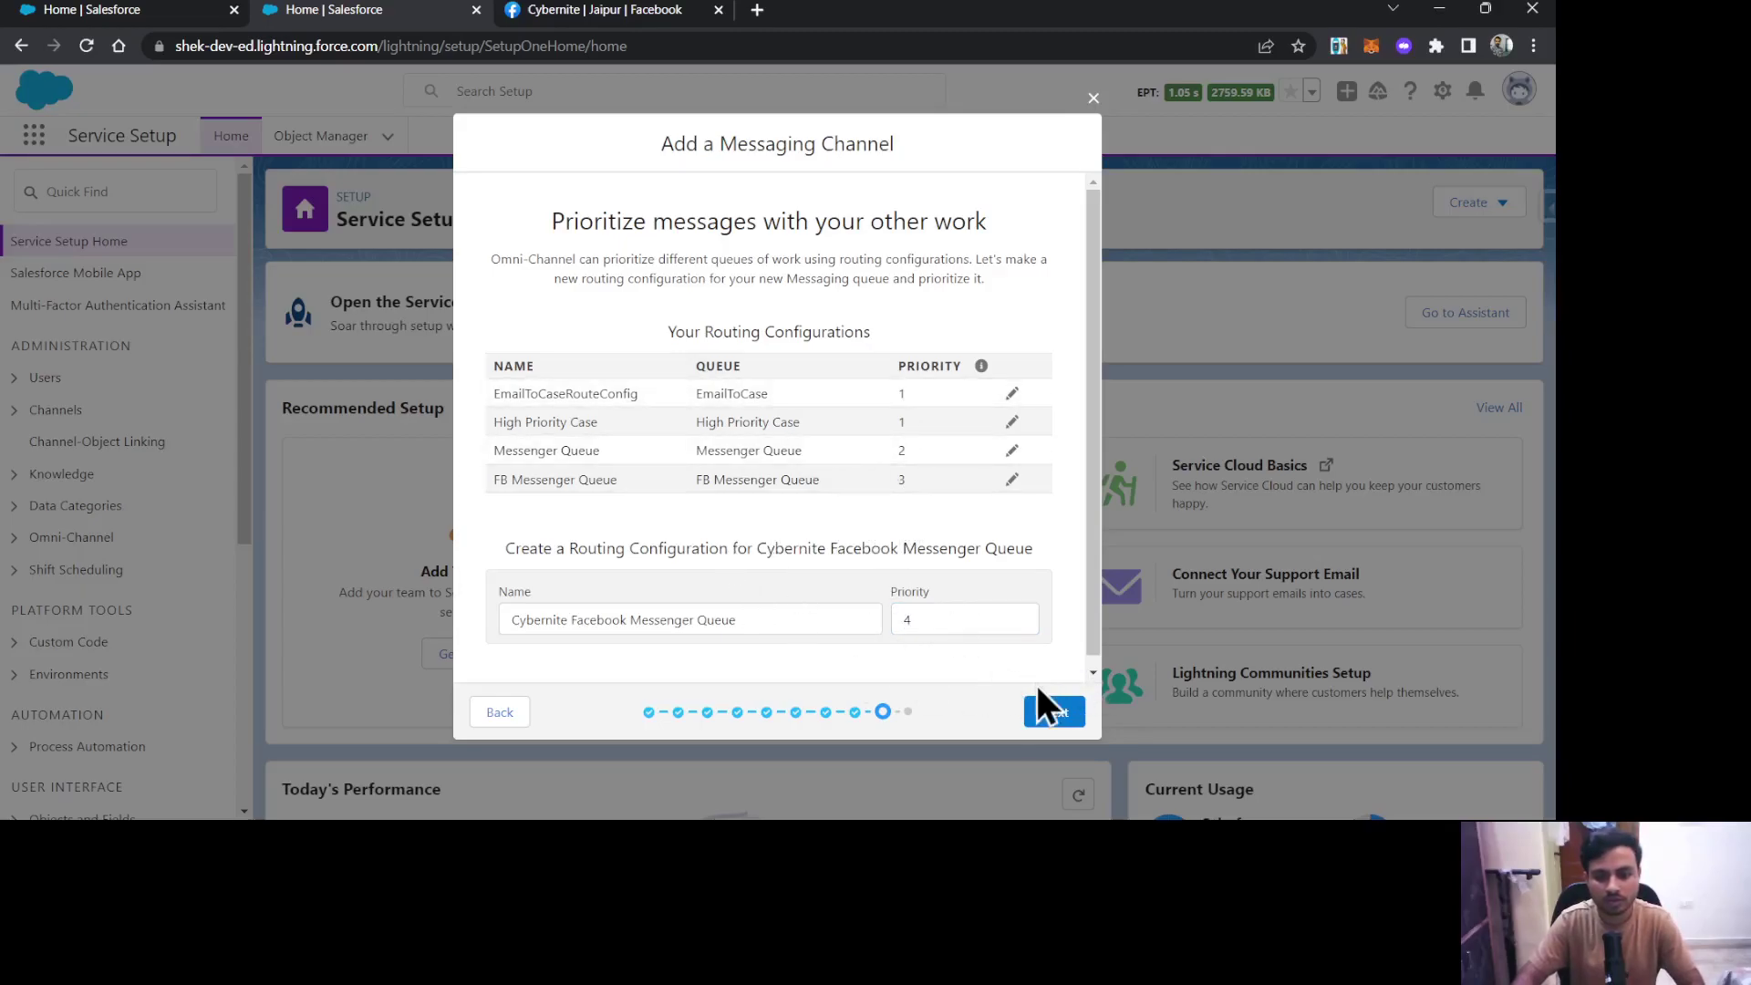
pyautogui.click(1054, 712)
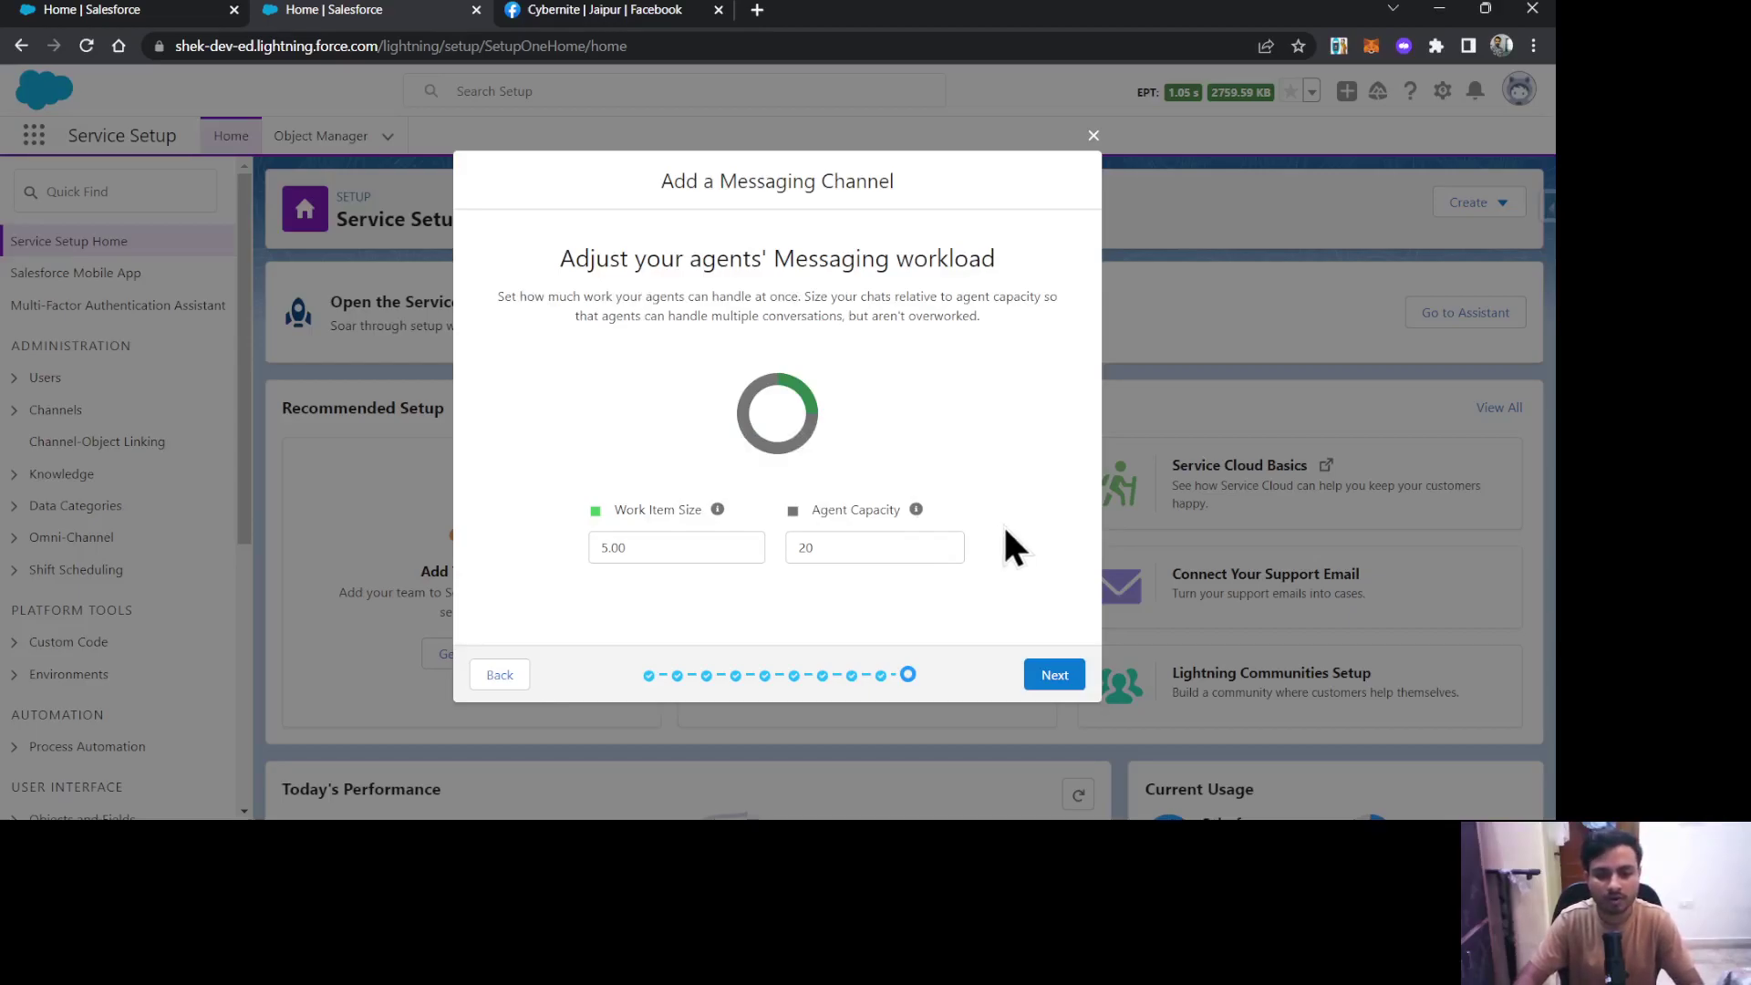
pyautogui.click(664, 547)
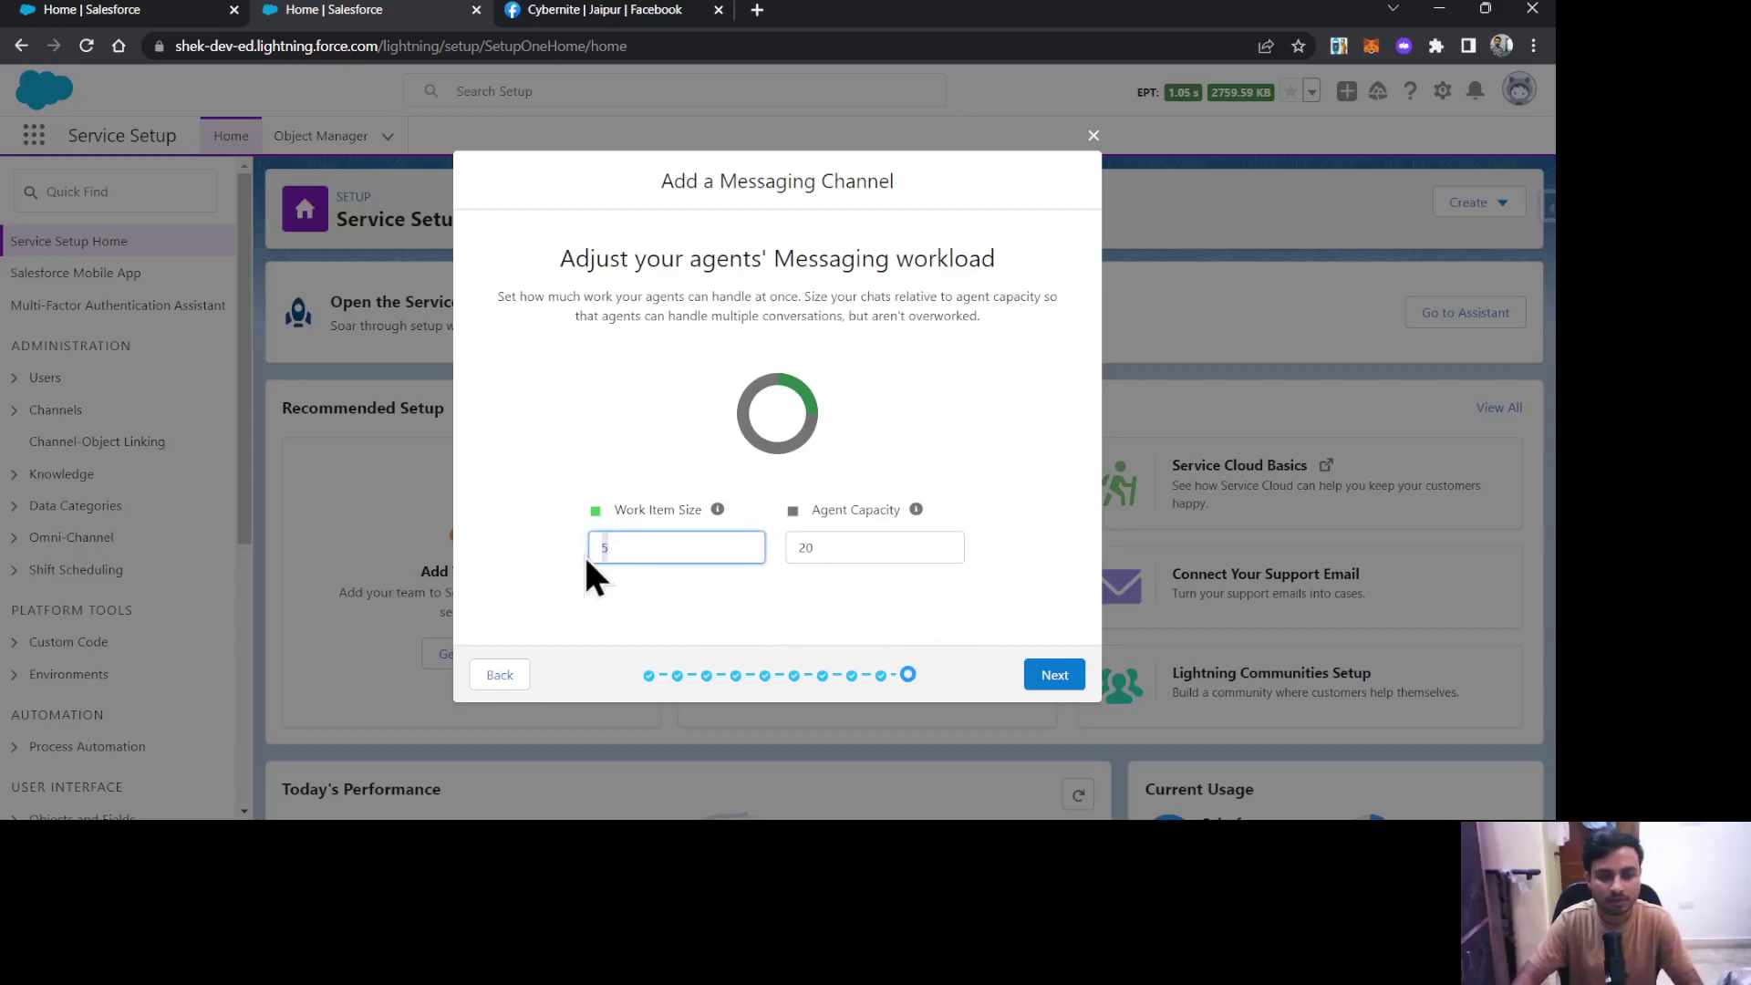
pyautogui.click(874, 548)
pyautogui.click(1021, 528)
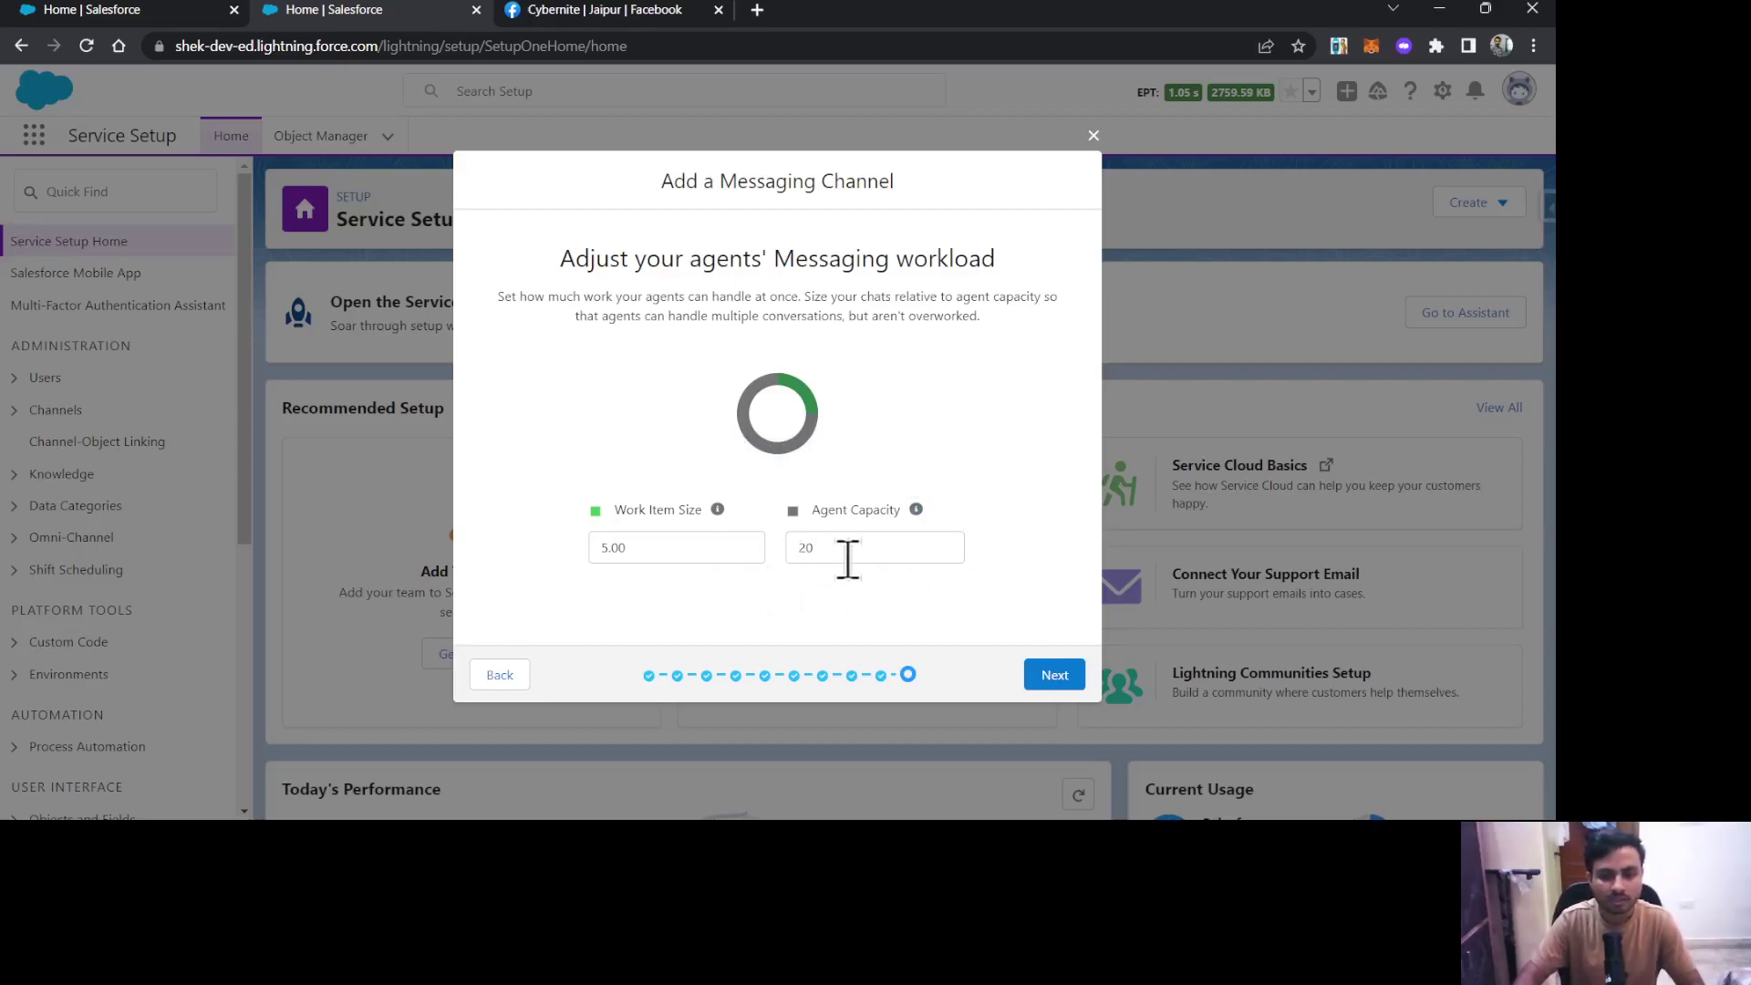
pyautogui.click(1054, 675)
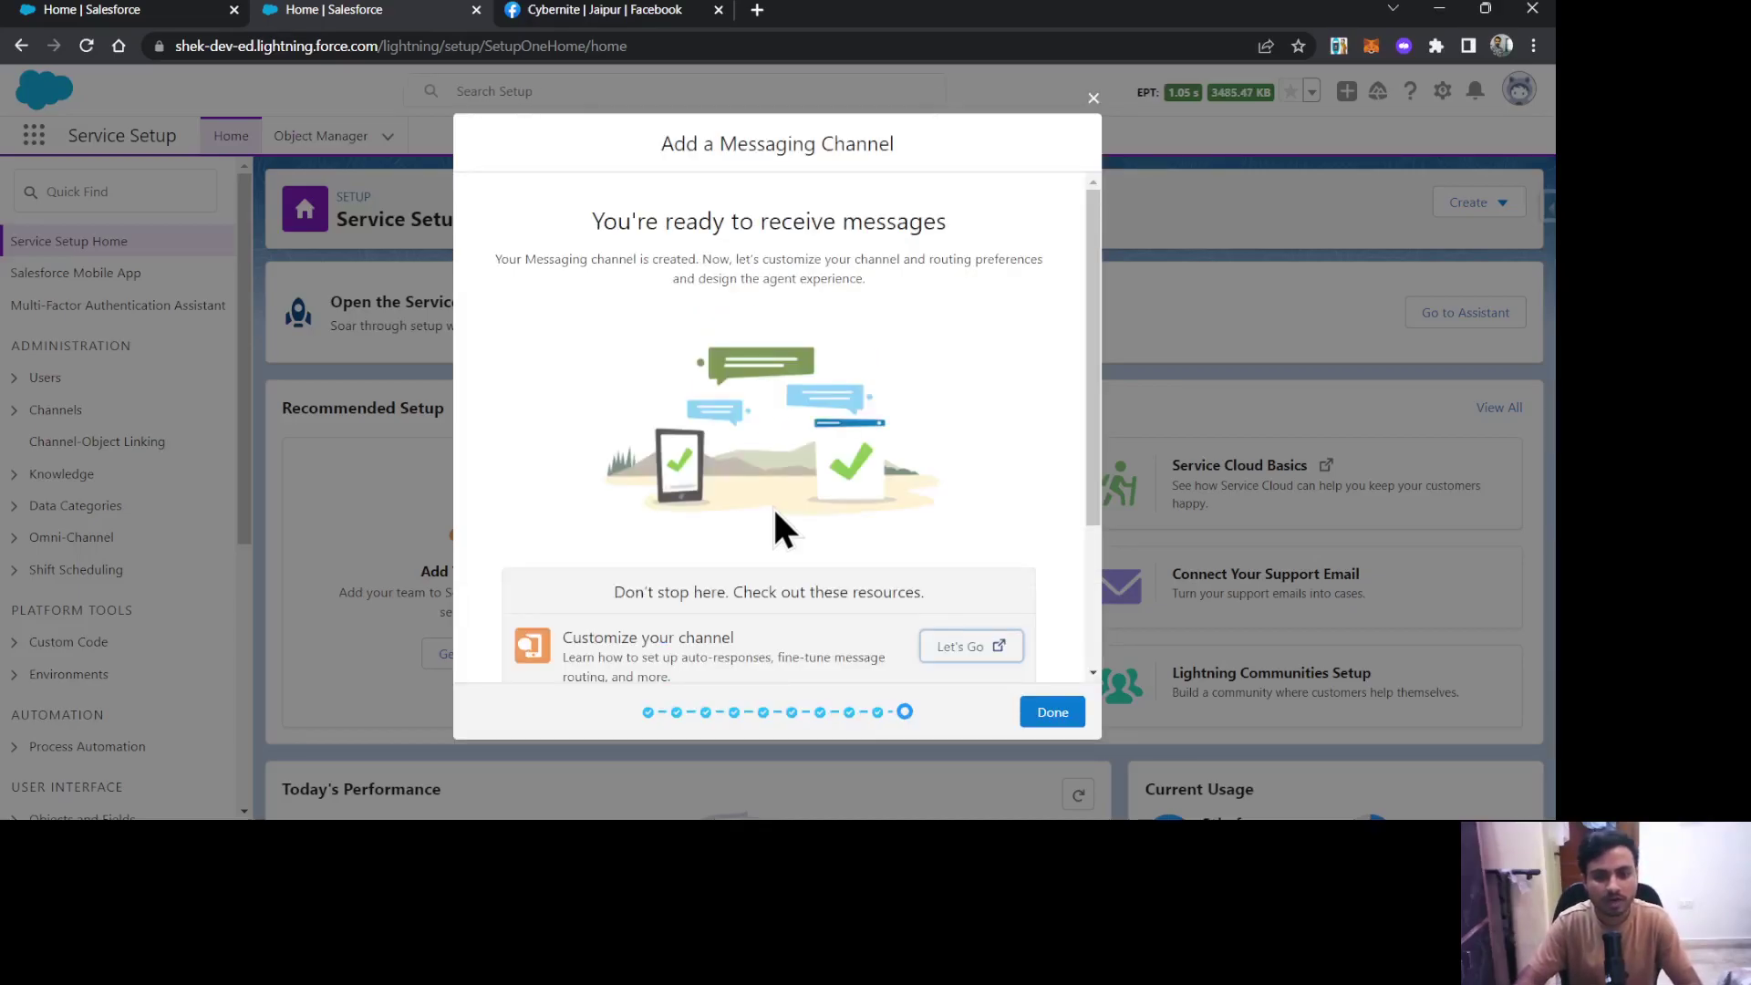
pyautogui.scroll(-3, 1039, 482)
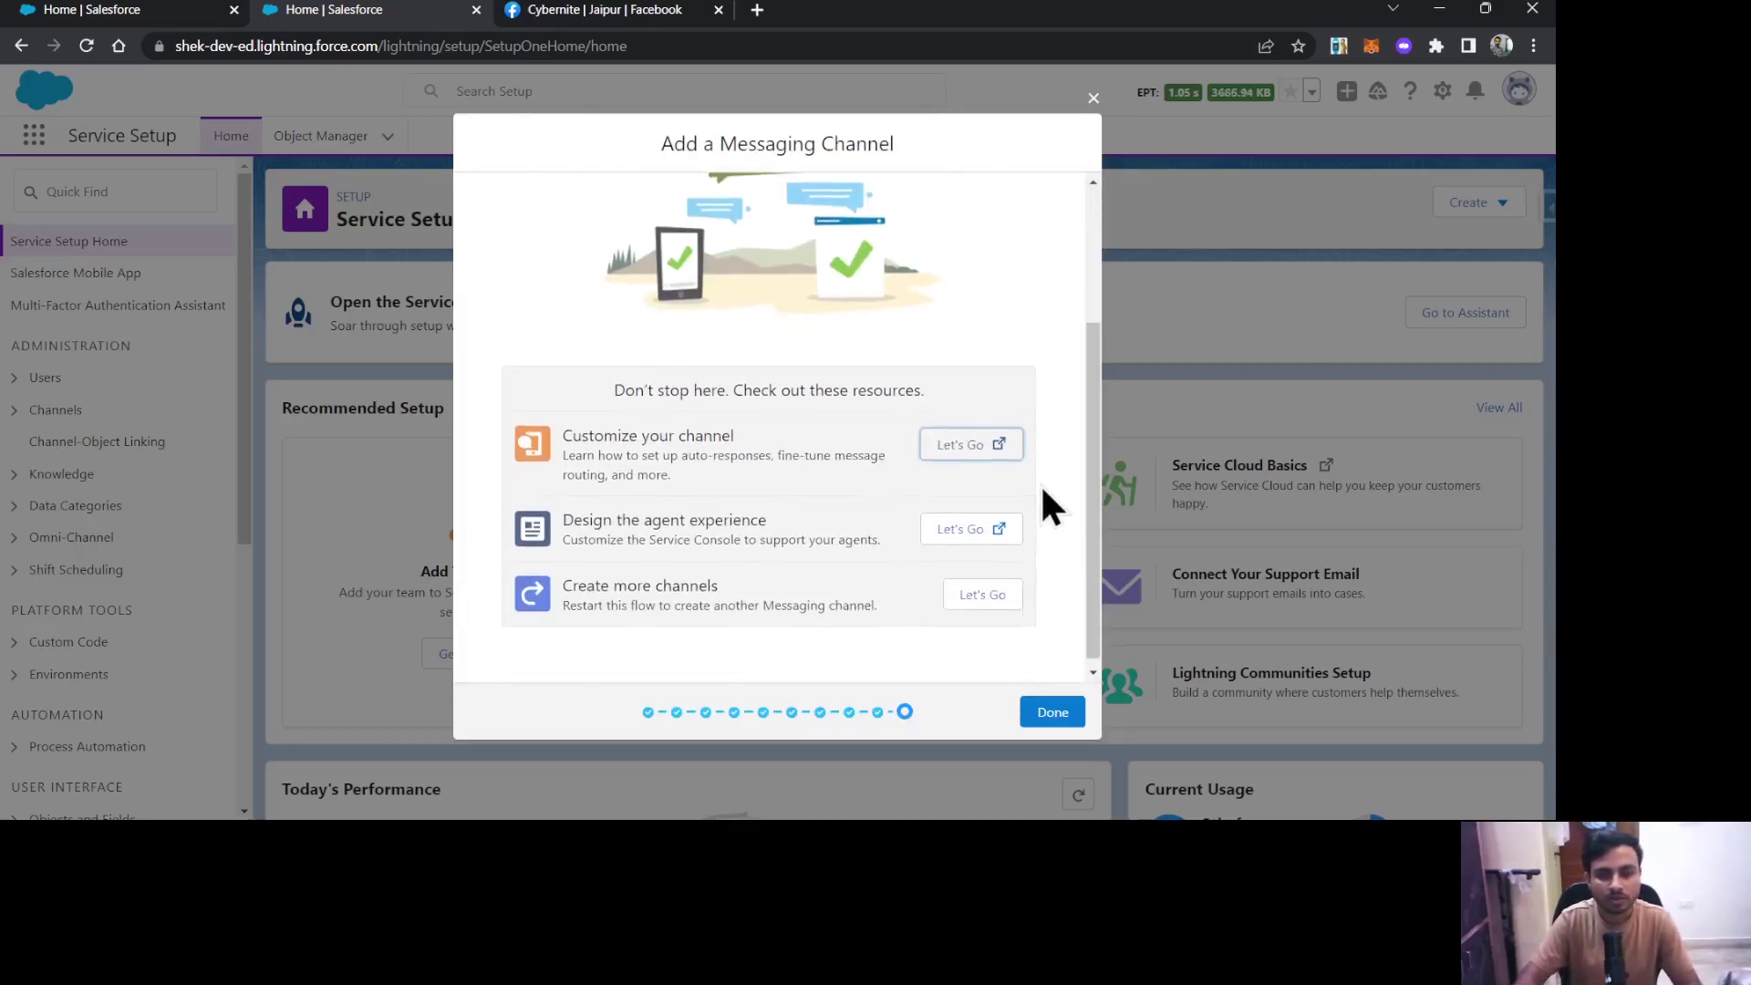
pyautogui.scroll(3, 1040, 483)
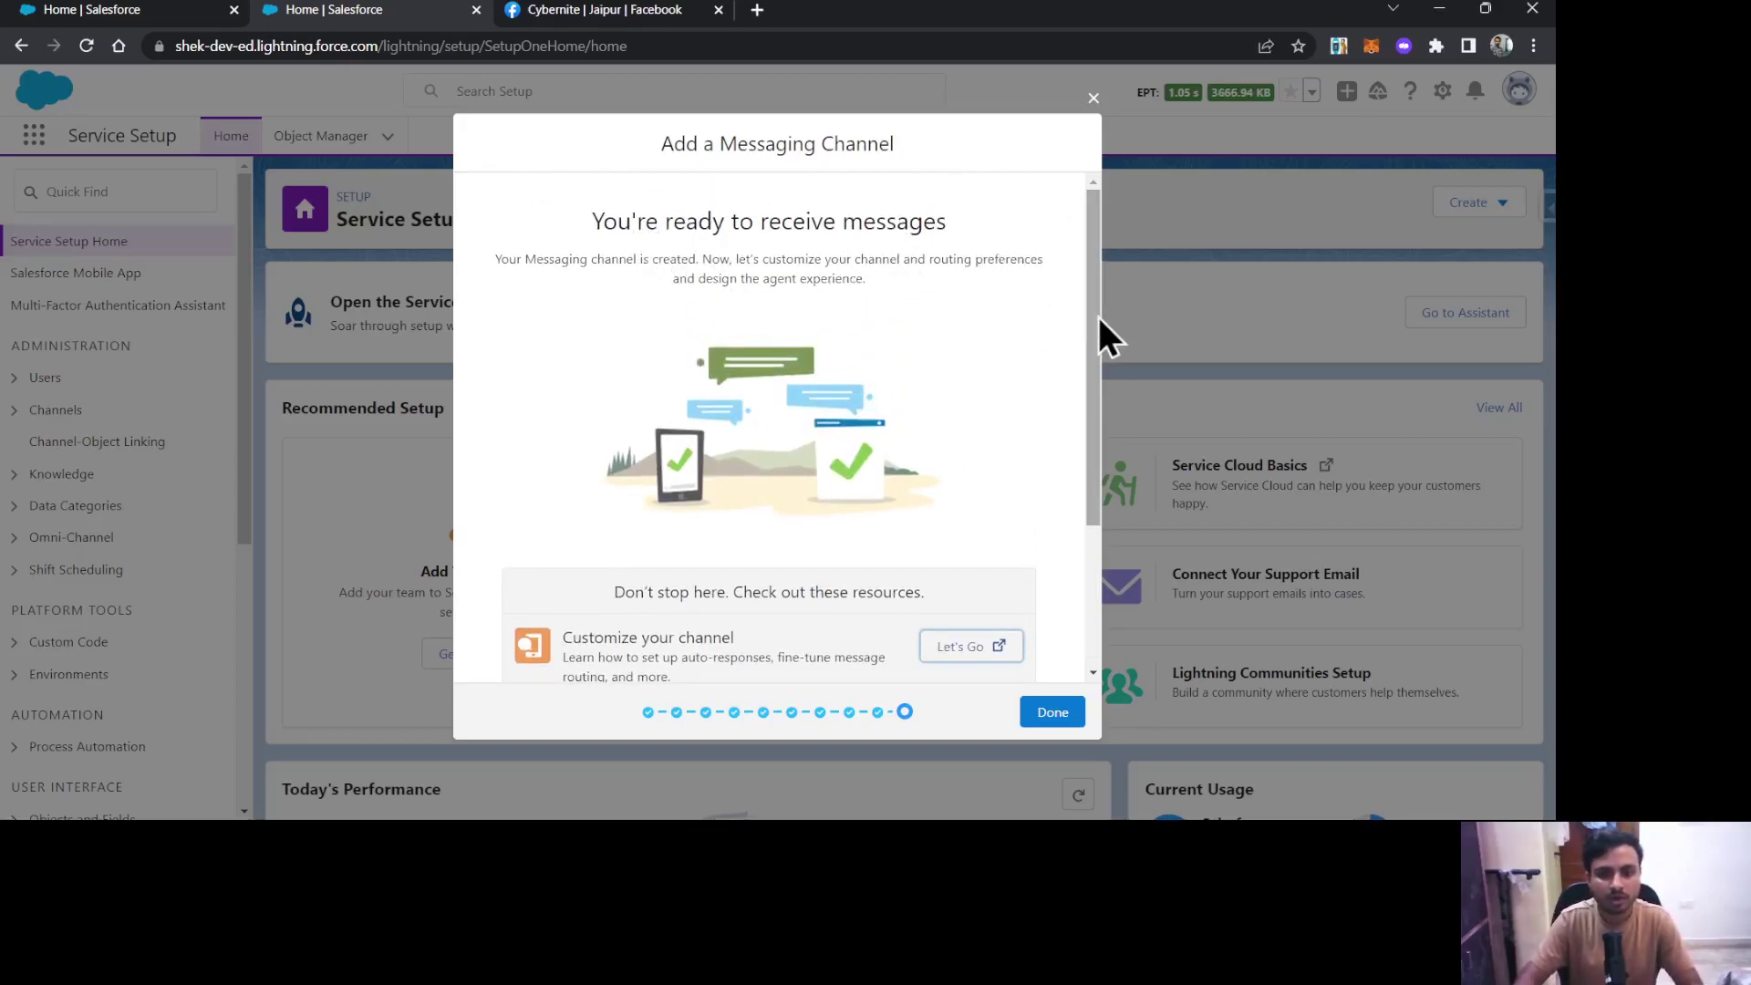
# Step: Close the wizard, find Messaging Settings with Quick Find, and refresh to load channels
pyautogui.click(1053, 713)
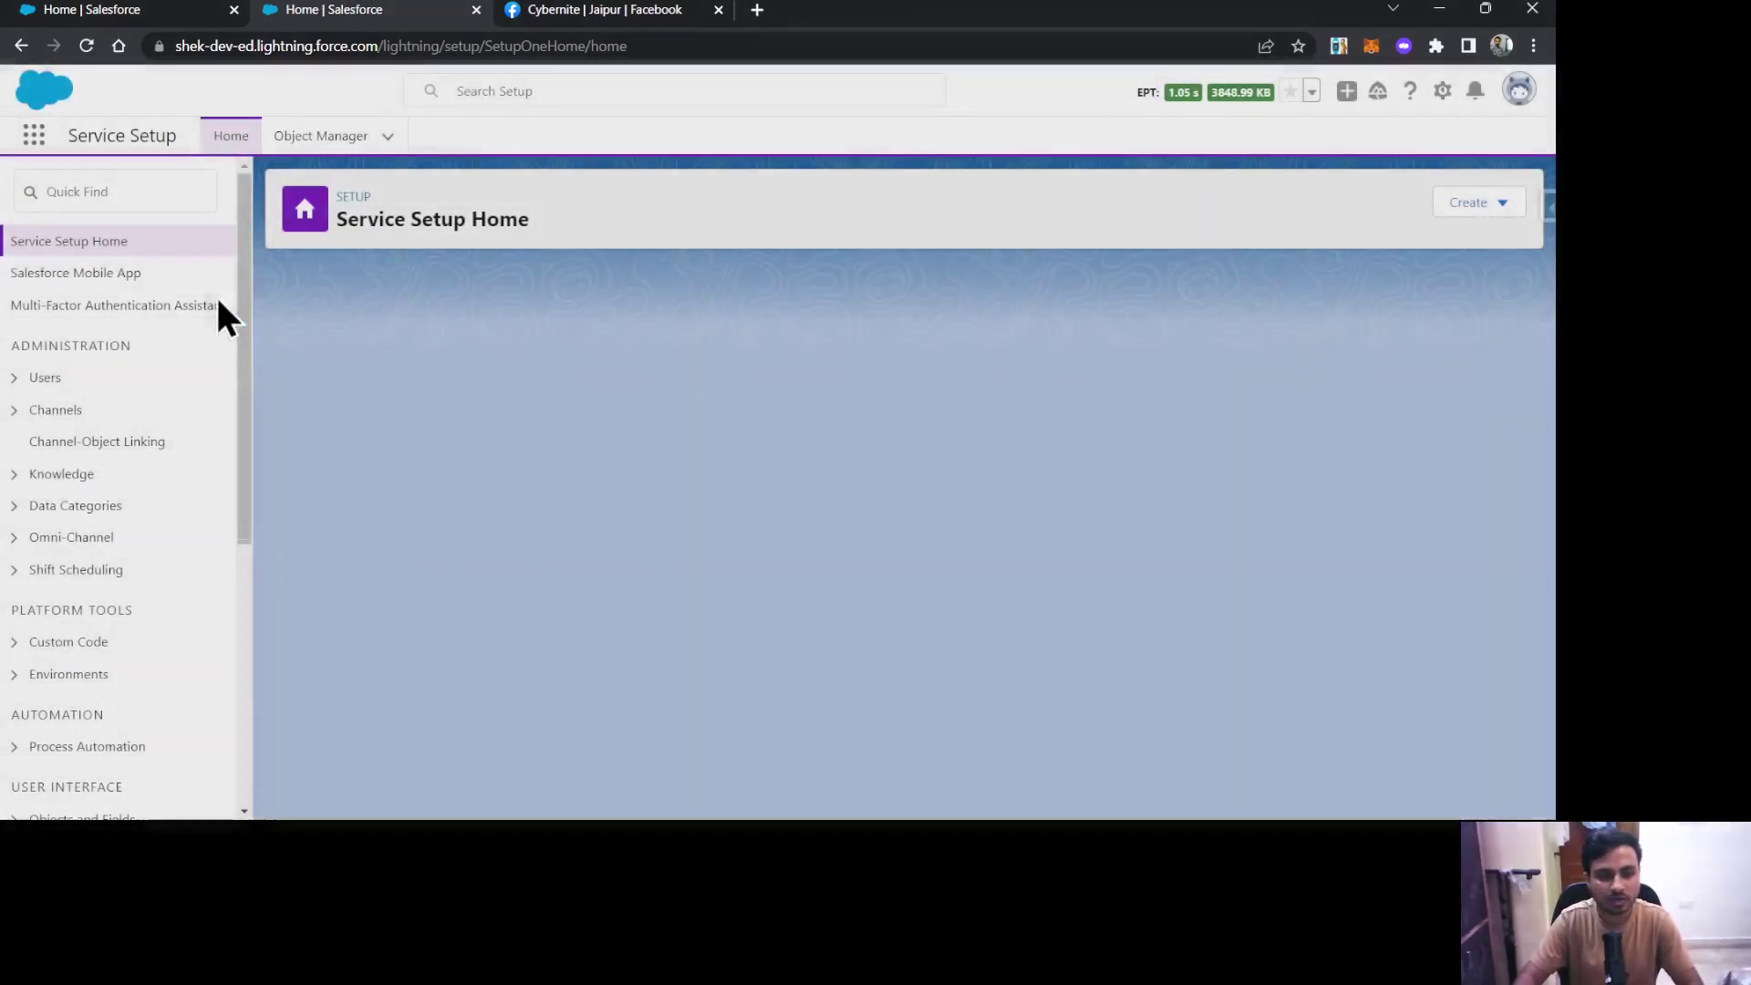
pyautogui.click(115, 190)
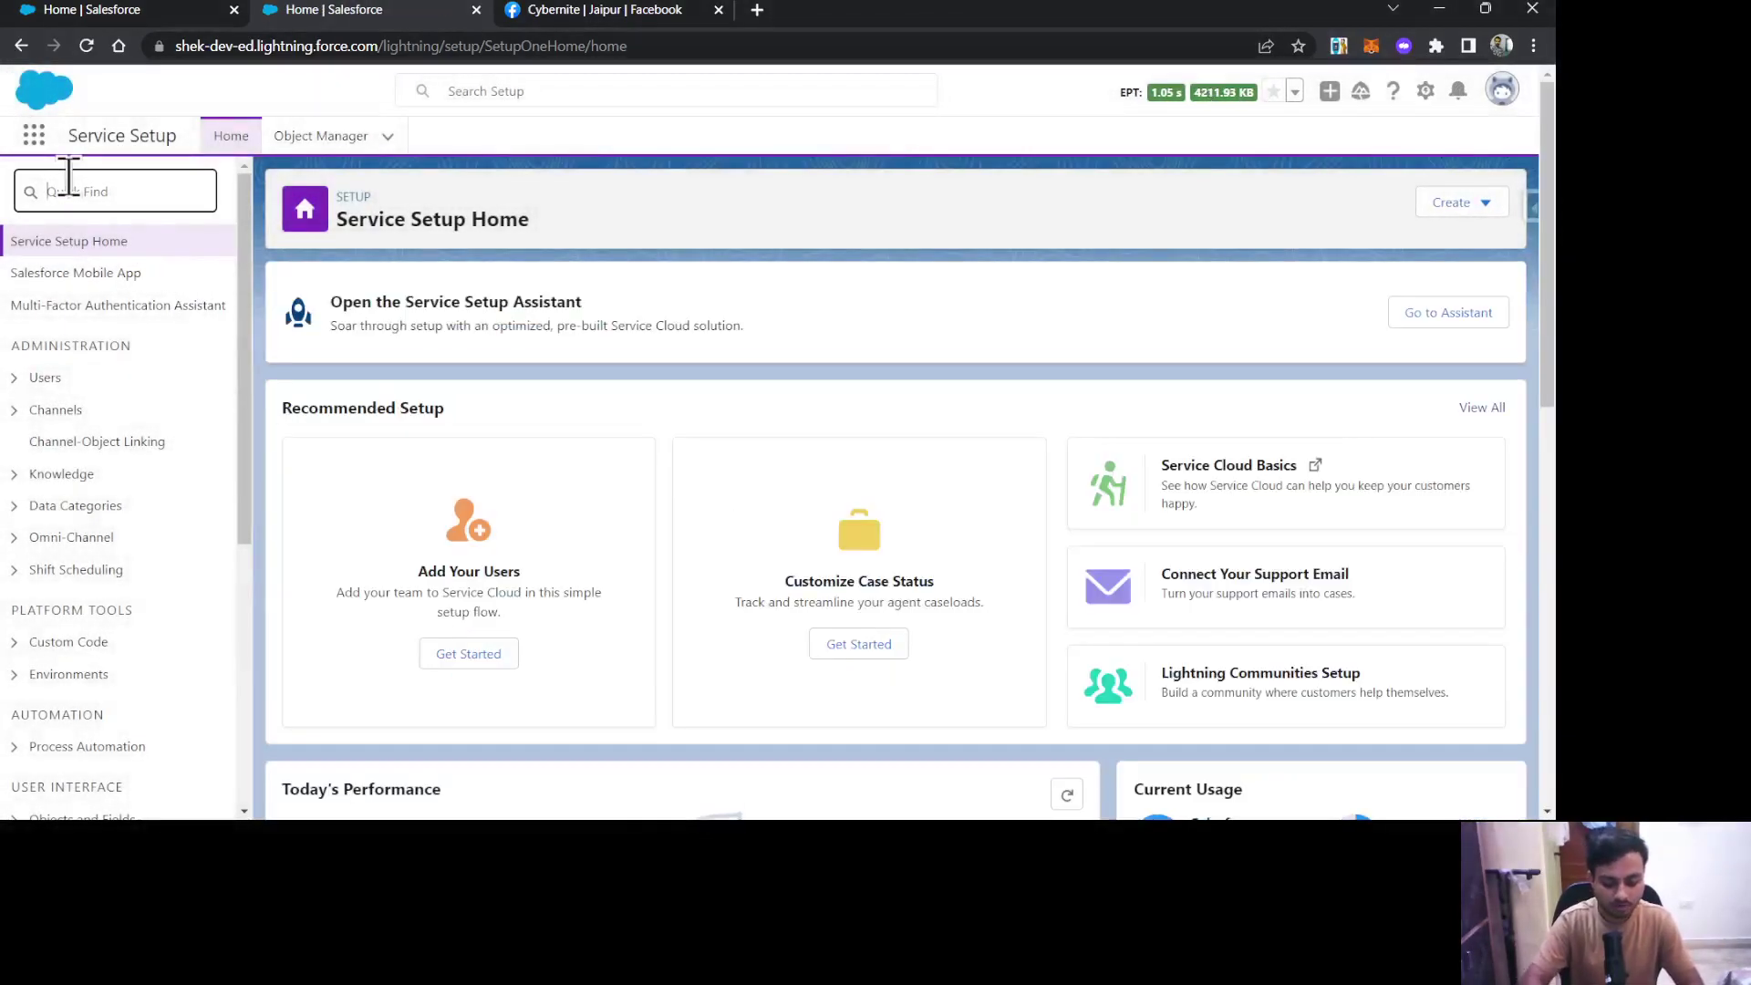
pyautogui.write('mess')
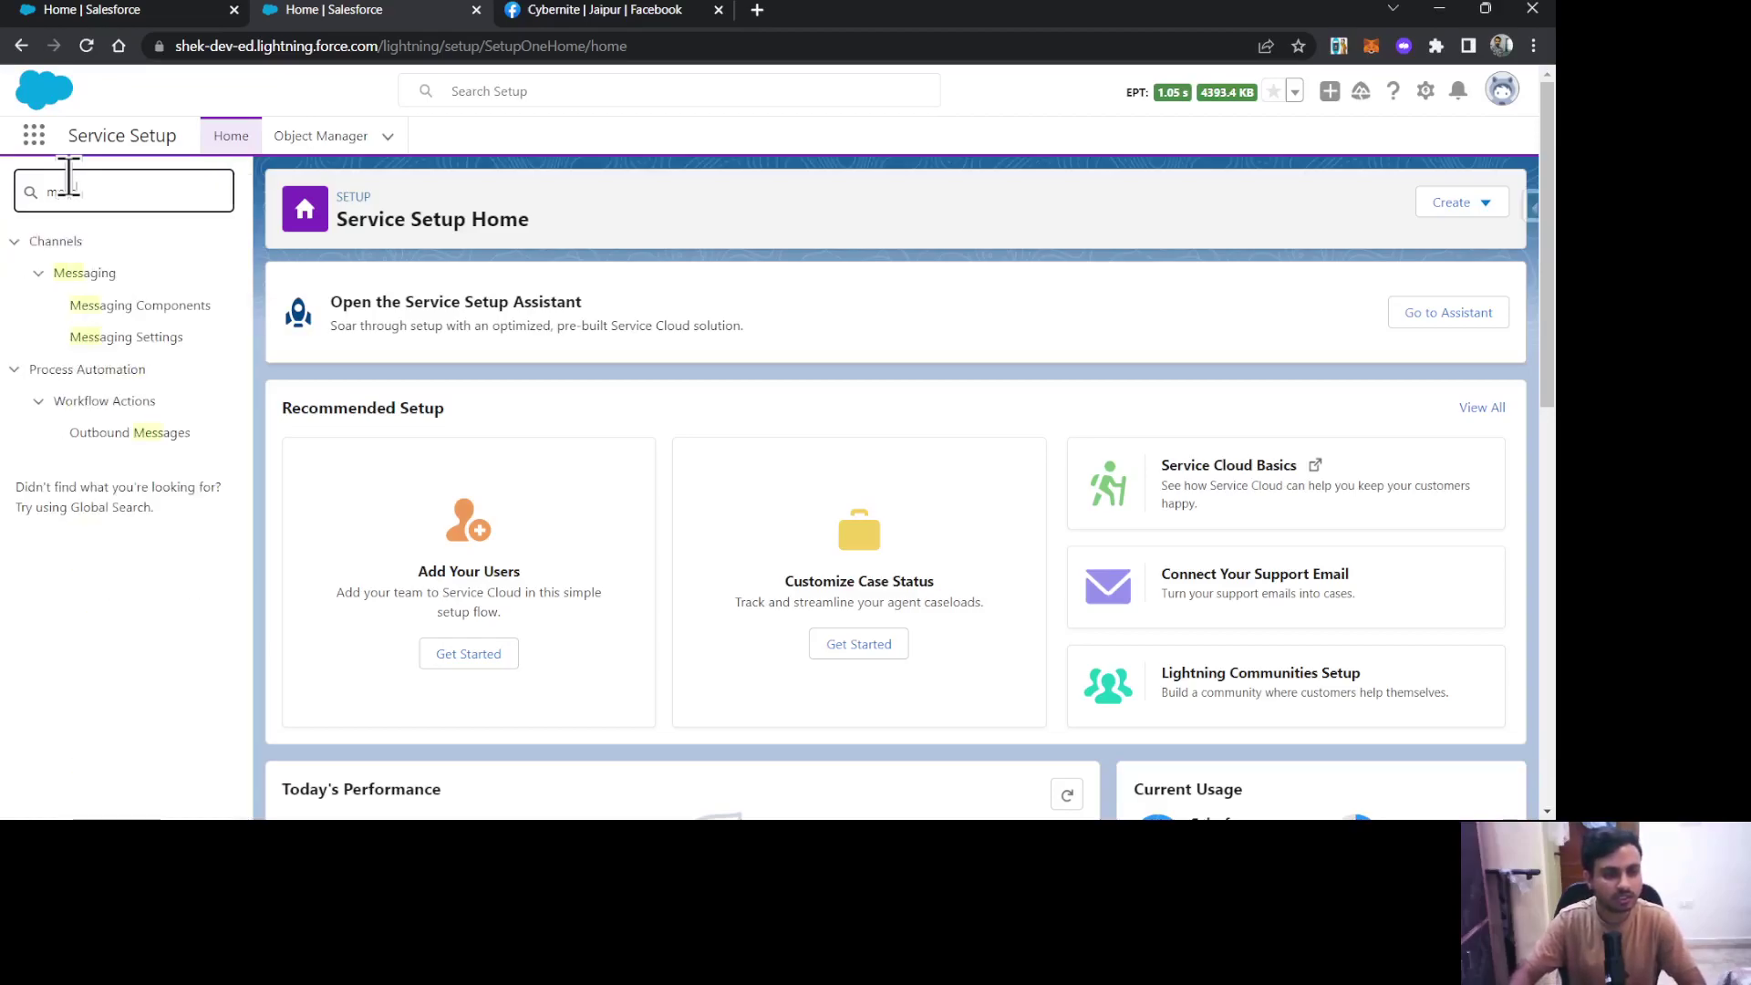
pyautogui.click(126, 337)
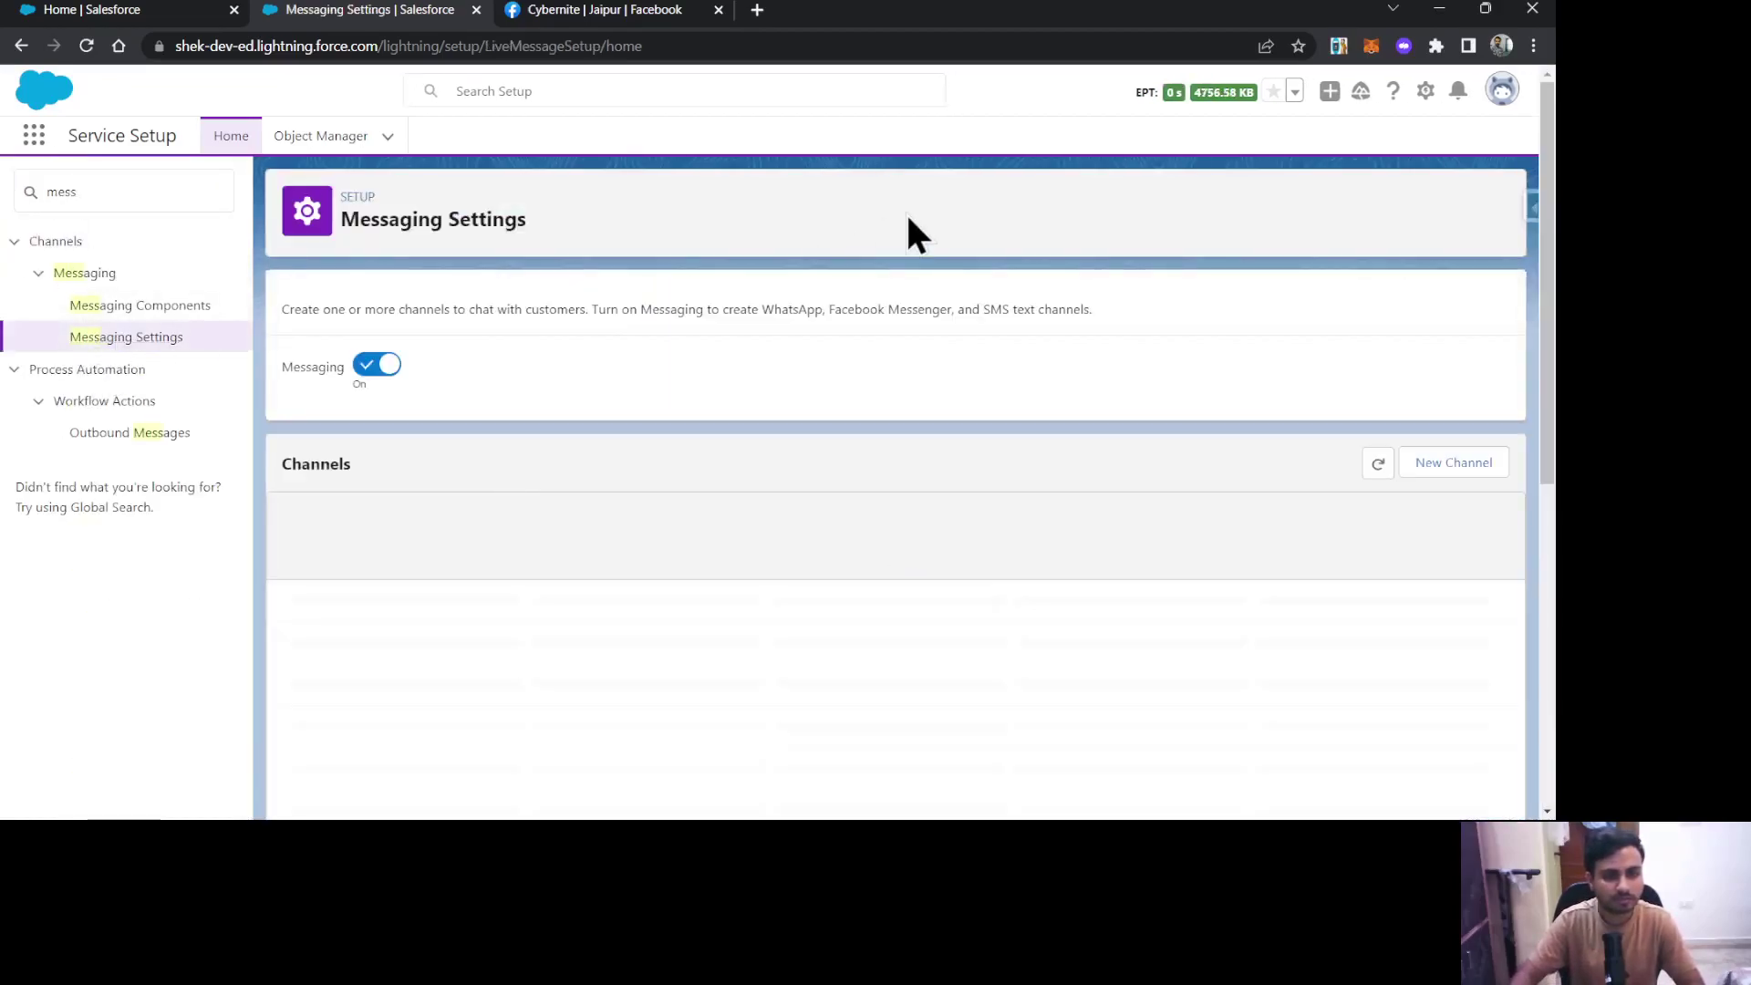
pyautogui.click(85, 45)
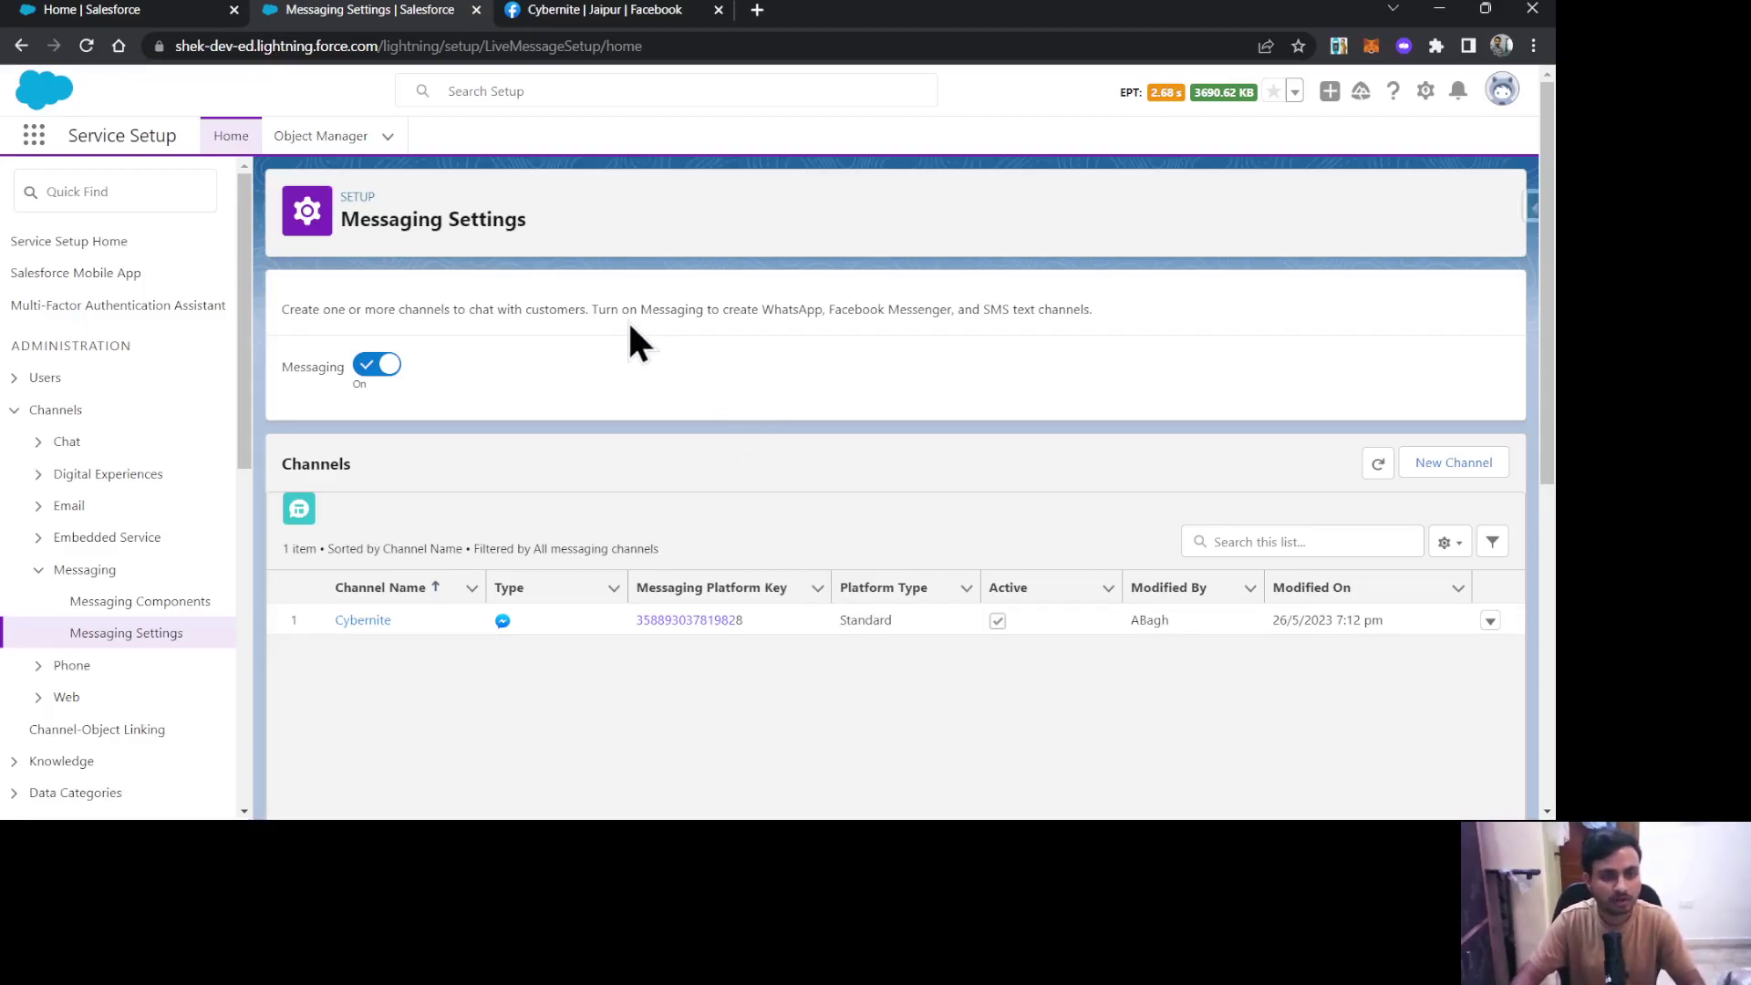
# Step: Review the Cybernite Facebook Messenger Queue's member on the Queues setup page
pyautogui.click(84, 14)
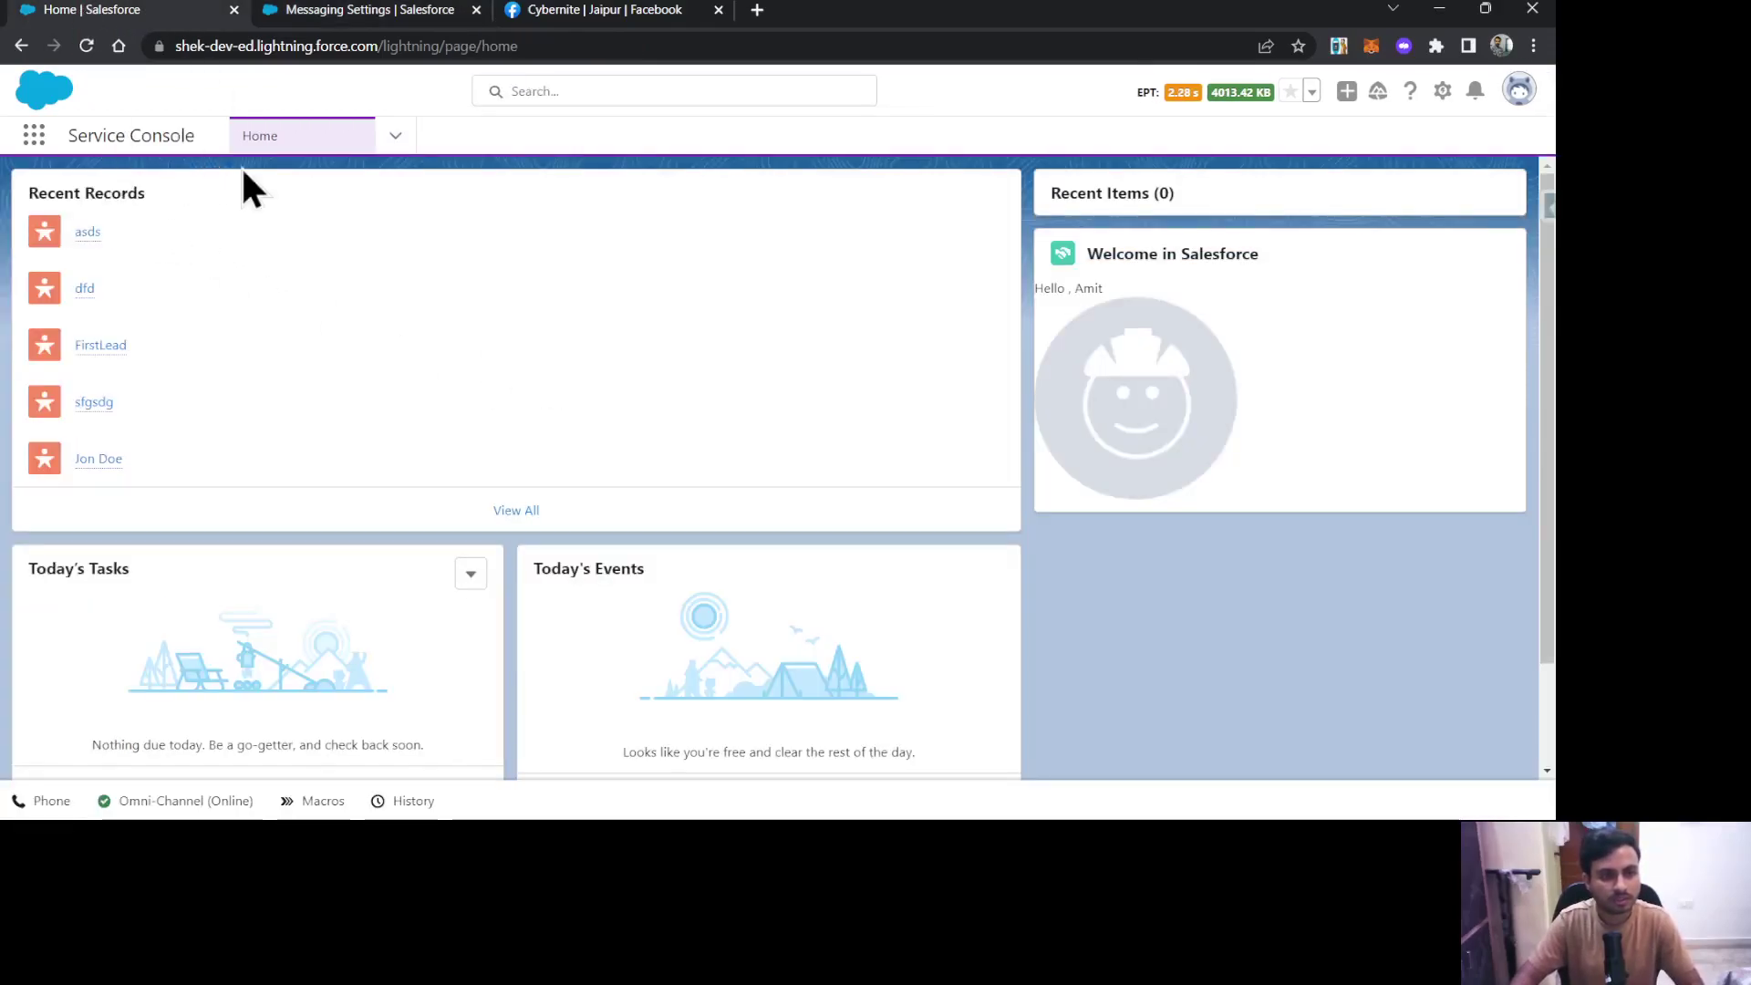
pyautogui.click(318, 14)
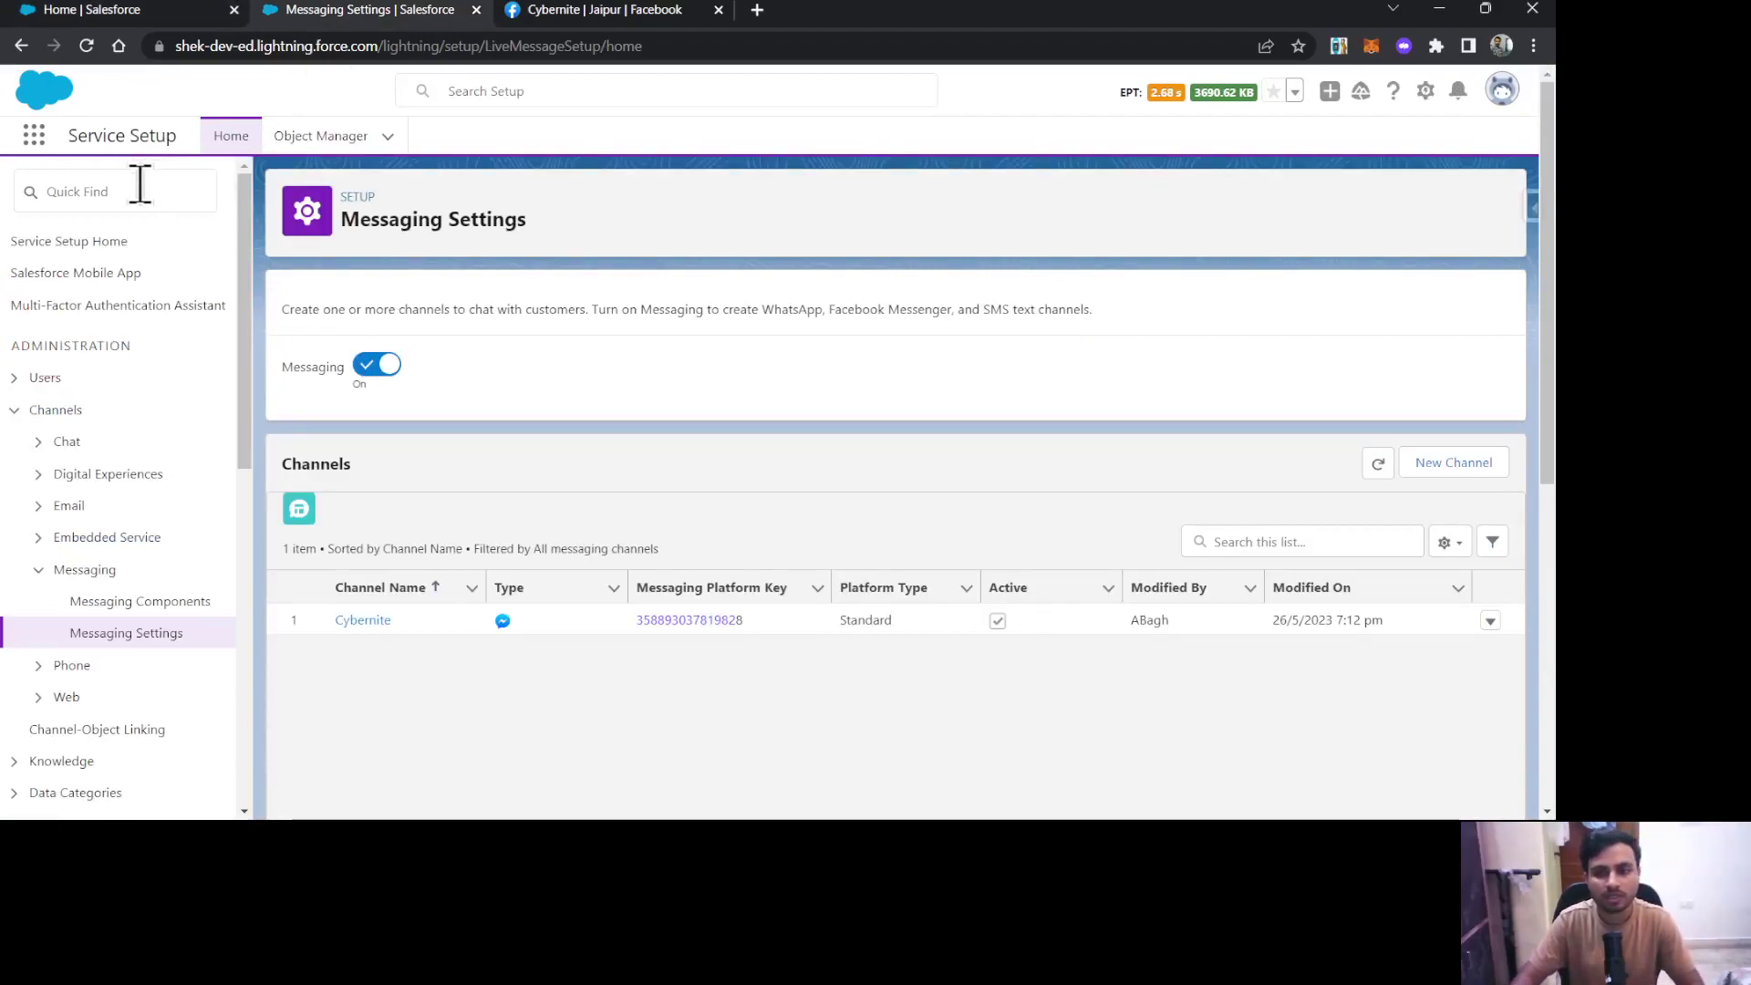
pyautogui.click(110, 192)
pyautogui.write('queue')
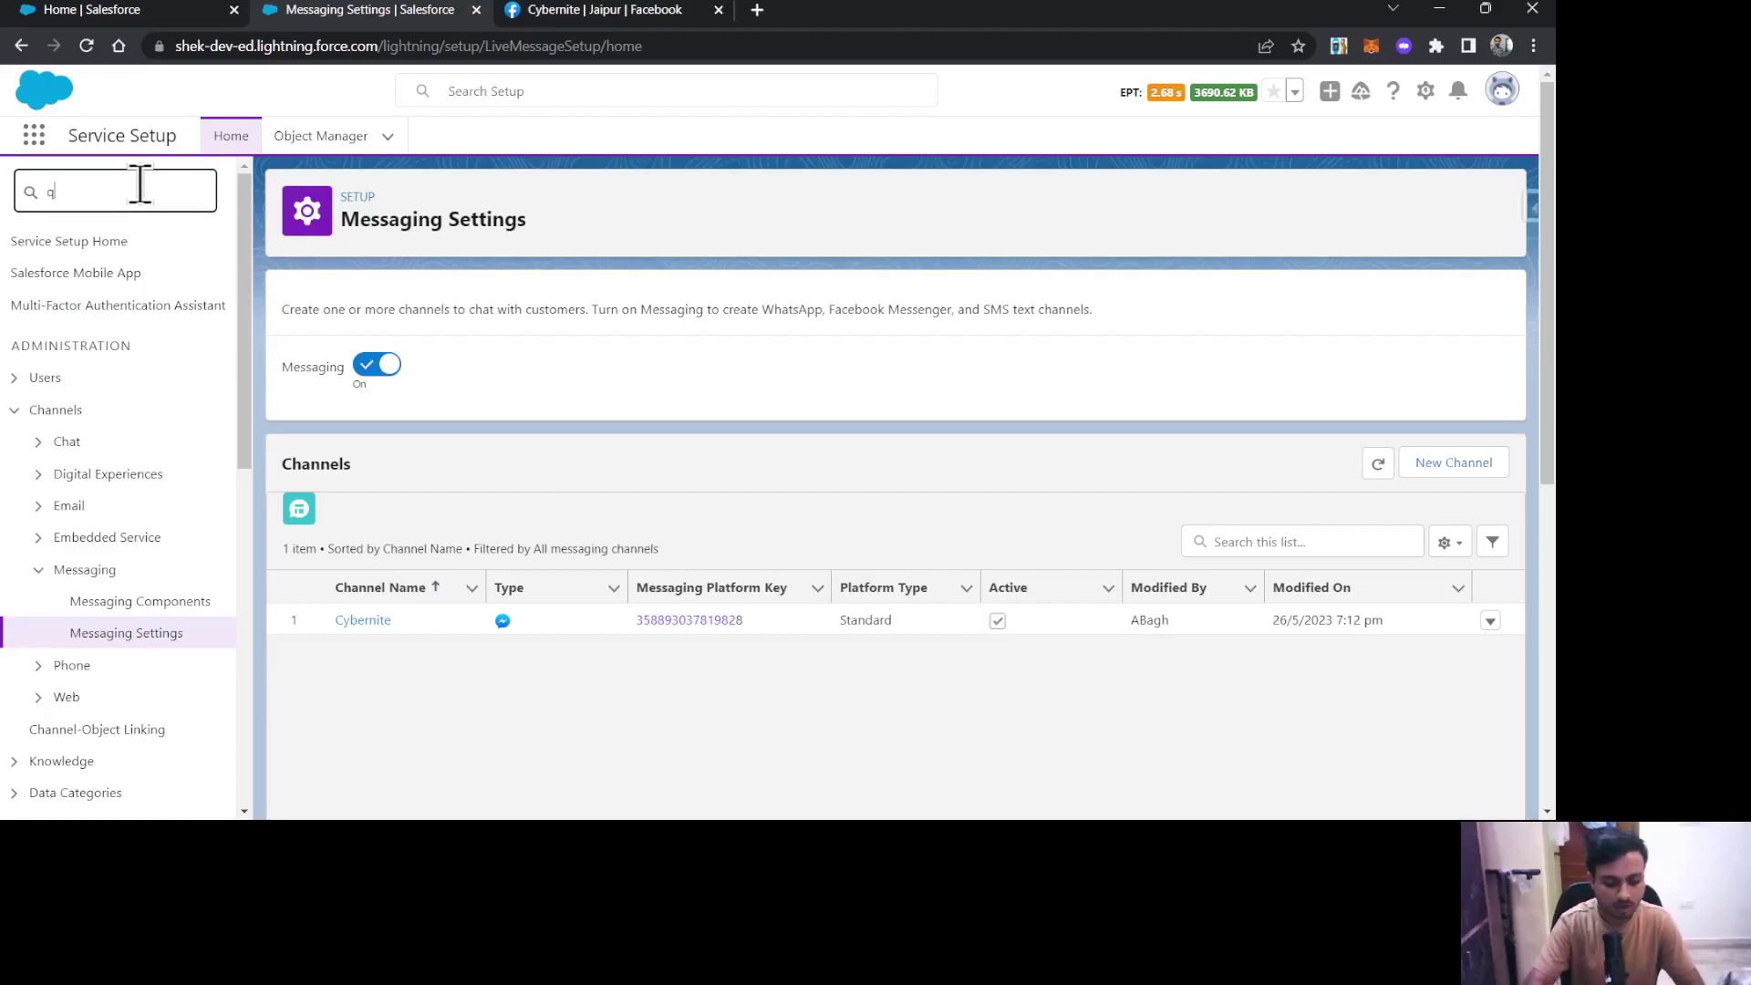
pyautogui.click(75, 272)
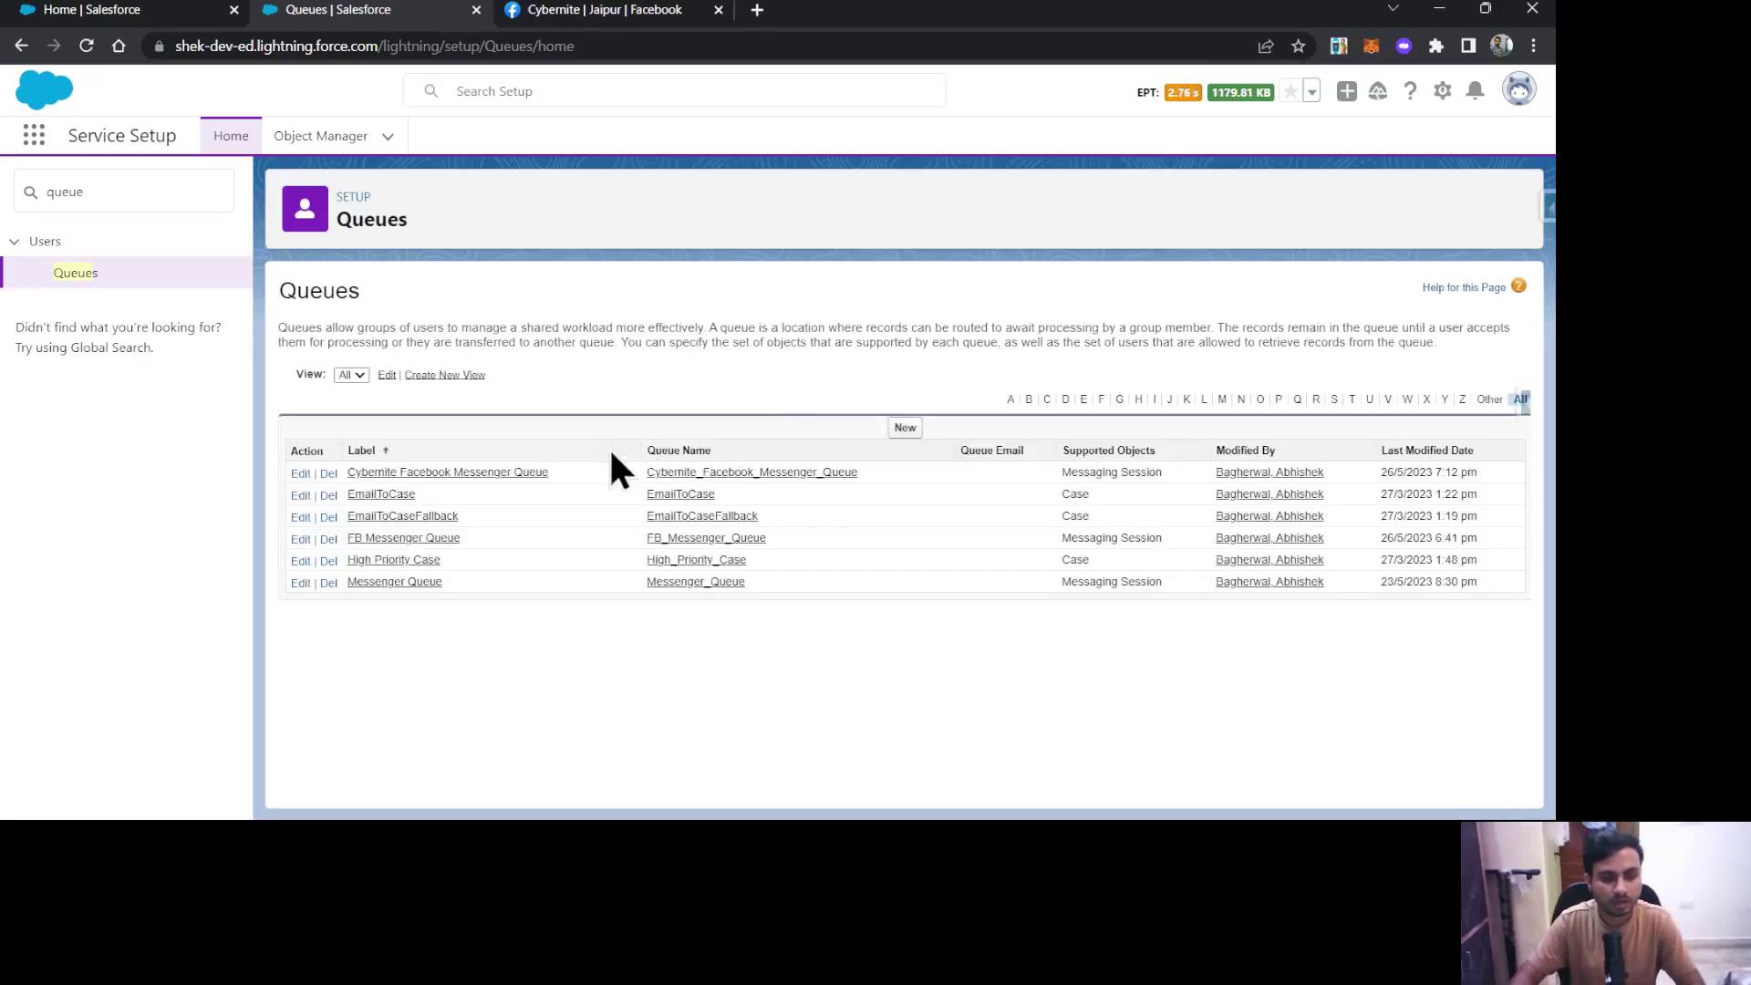
pyautogui.click(496, 472)
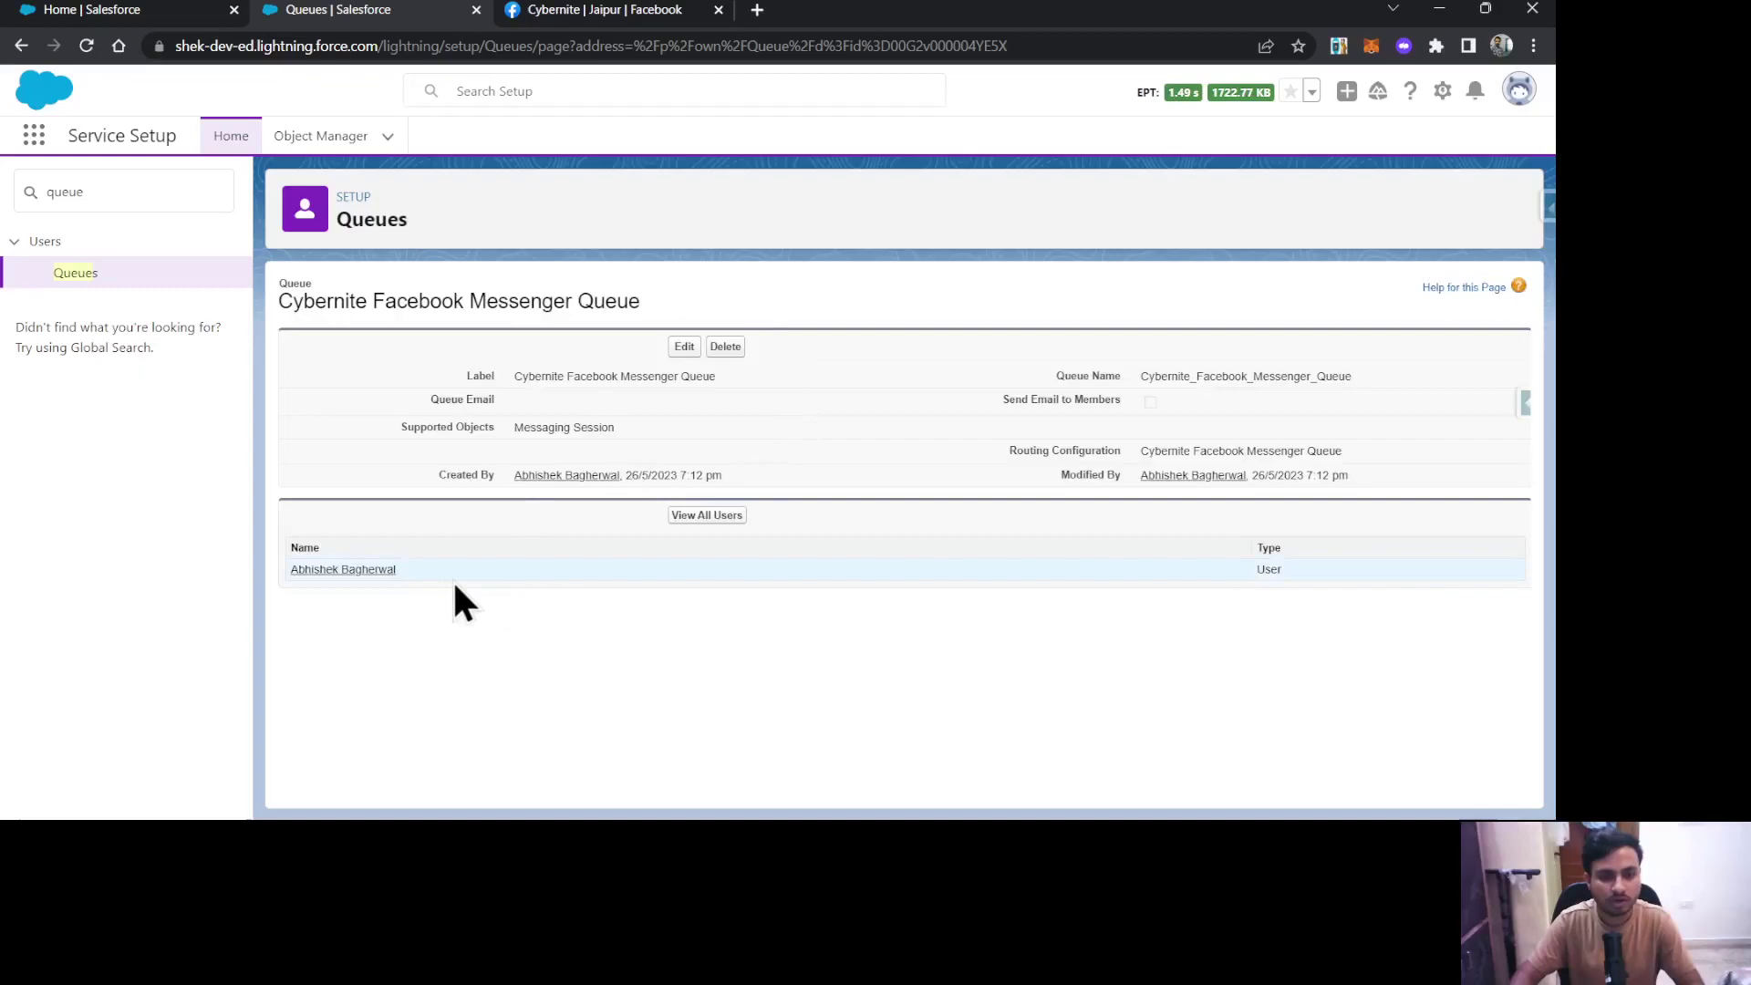
pyautogui.moveTo(398, 568); pyautogui.dragTo(286, 567)
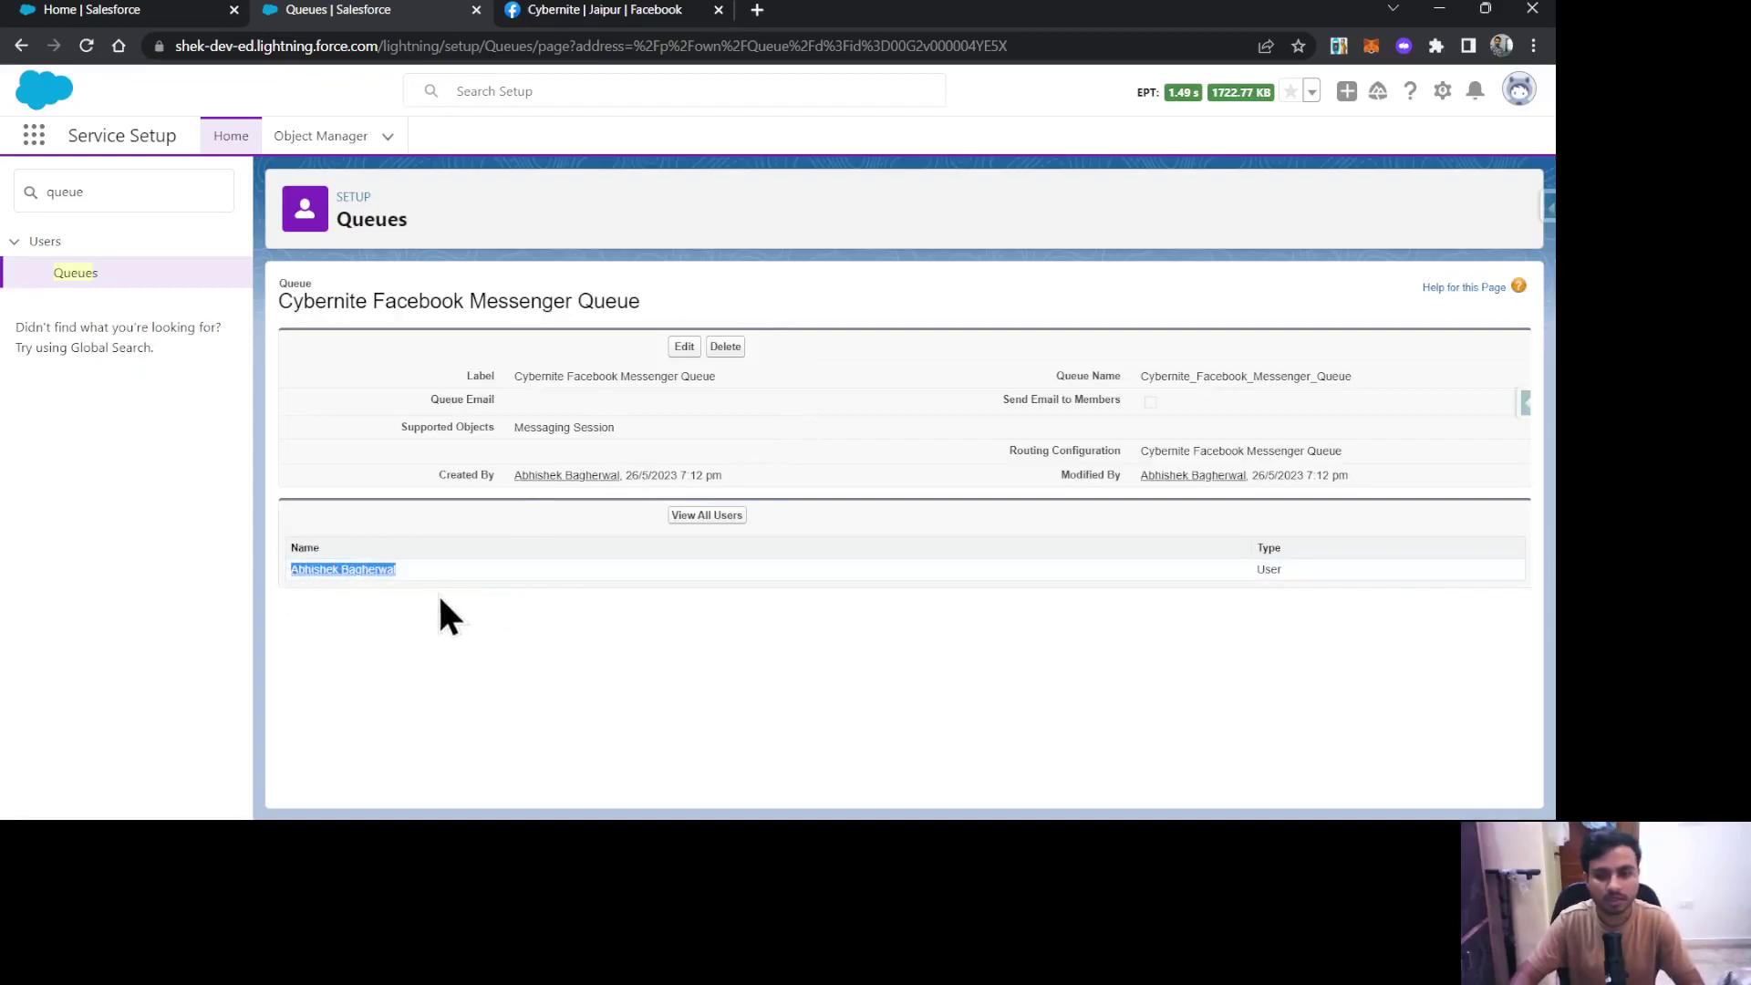
pyautogui.click(509, 582)
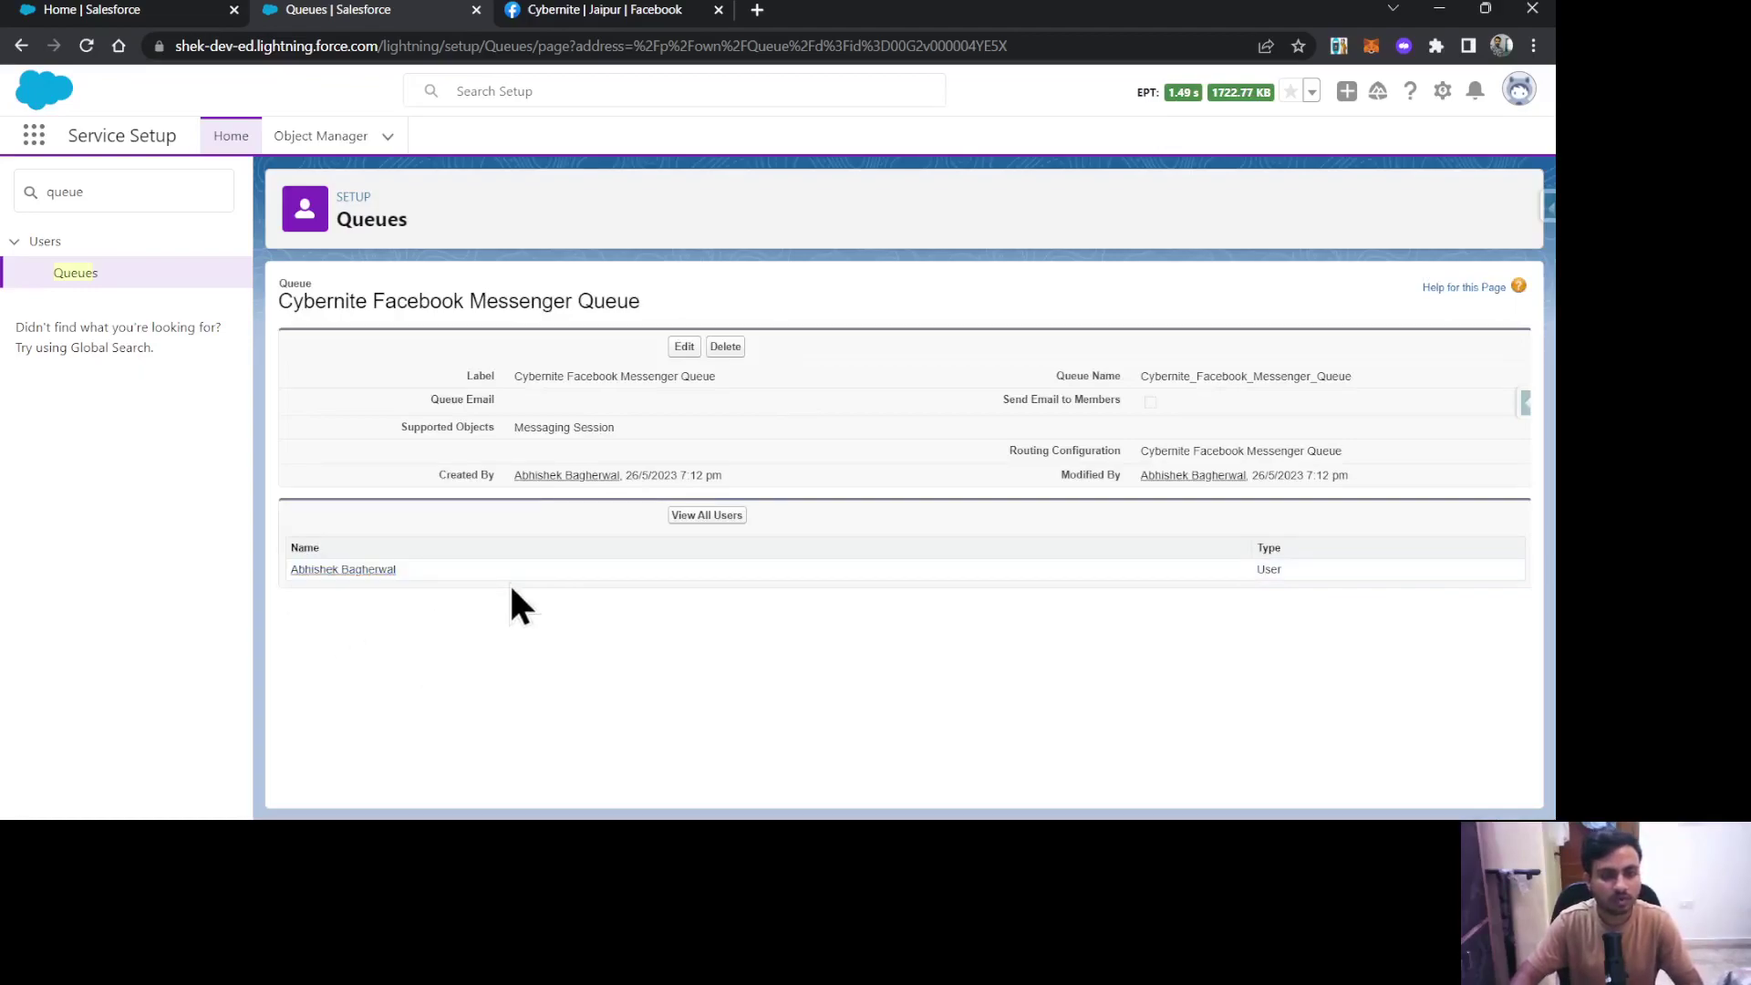
# Step: Confirm the agent is Available for Messaging in Omni-Channel, then return to the Cybernite Facebook page
pyautogui.click(110, 10)
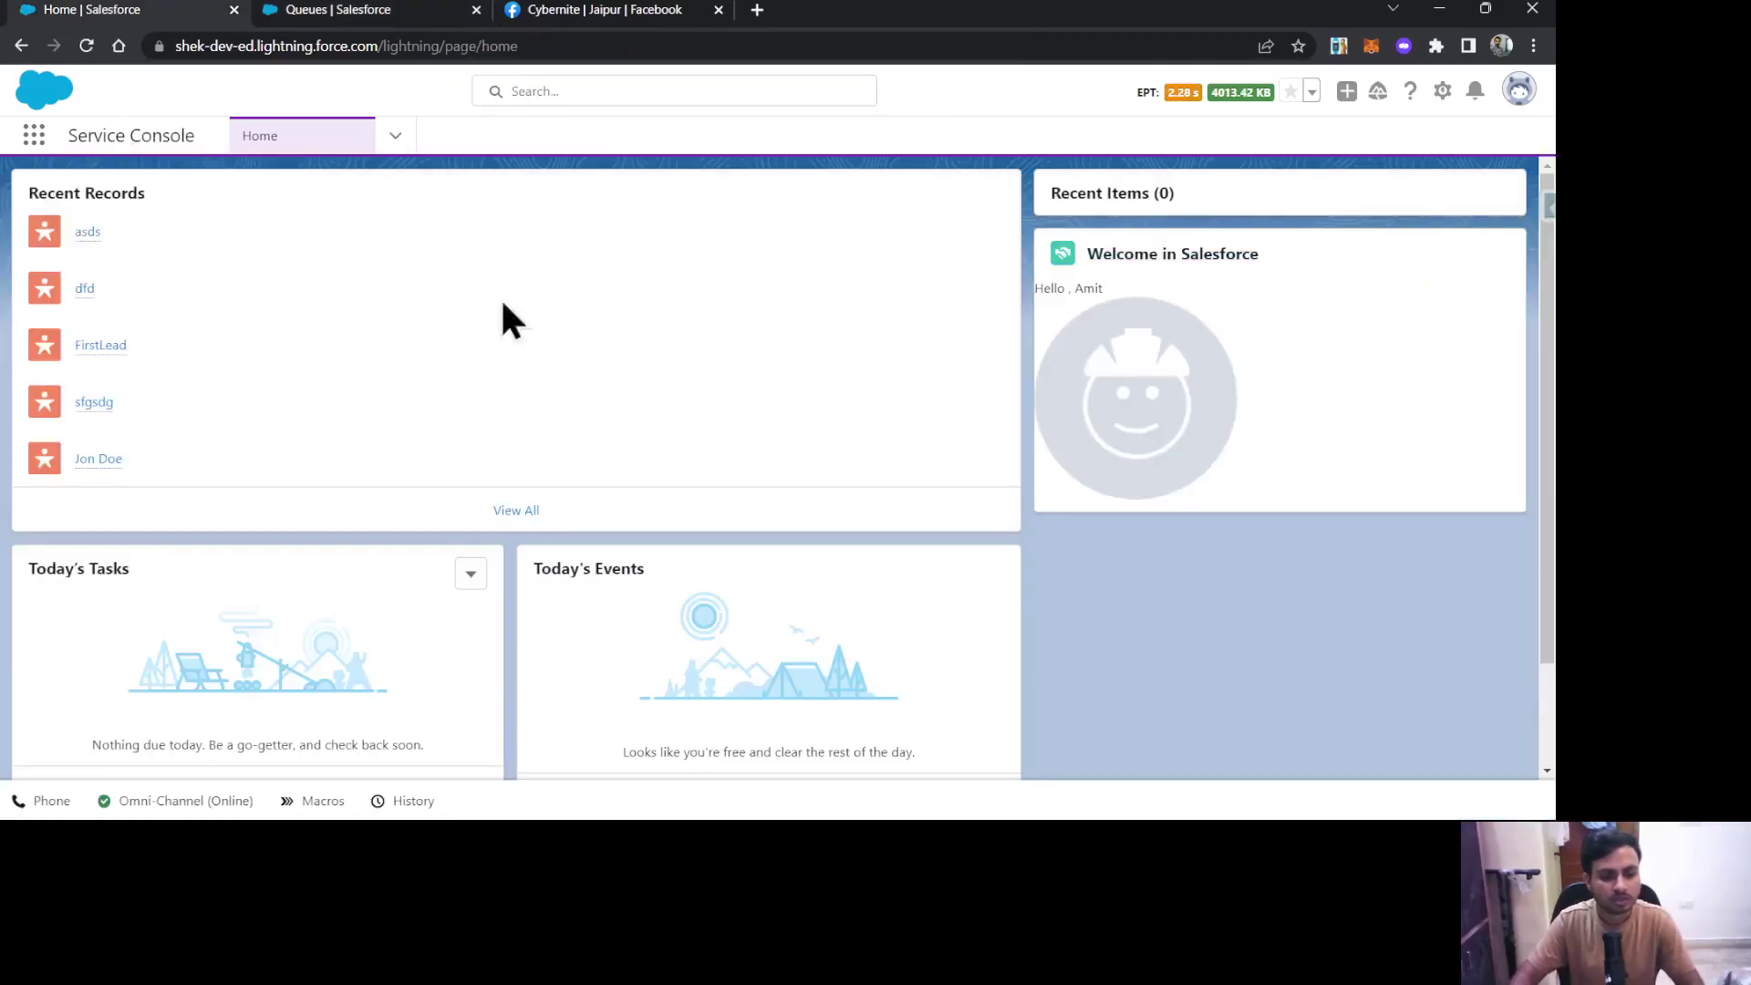
pyautogui.click(183, 800)
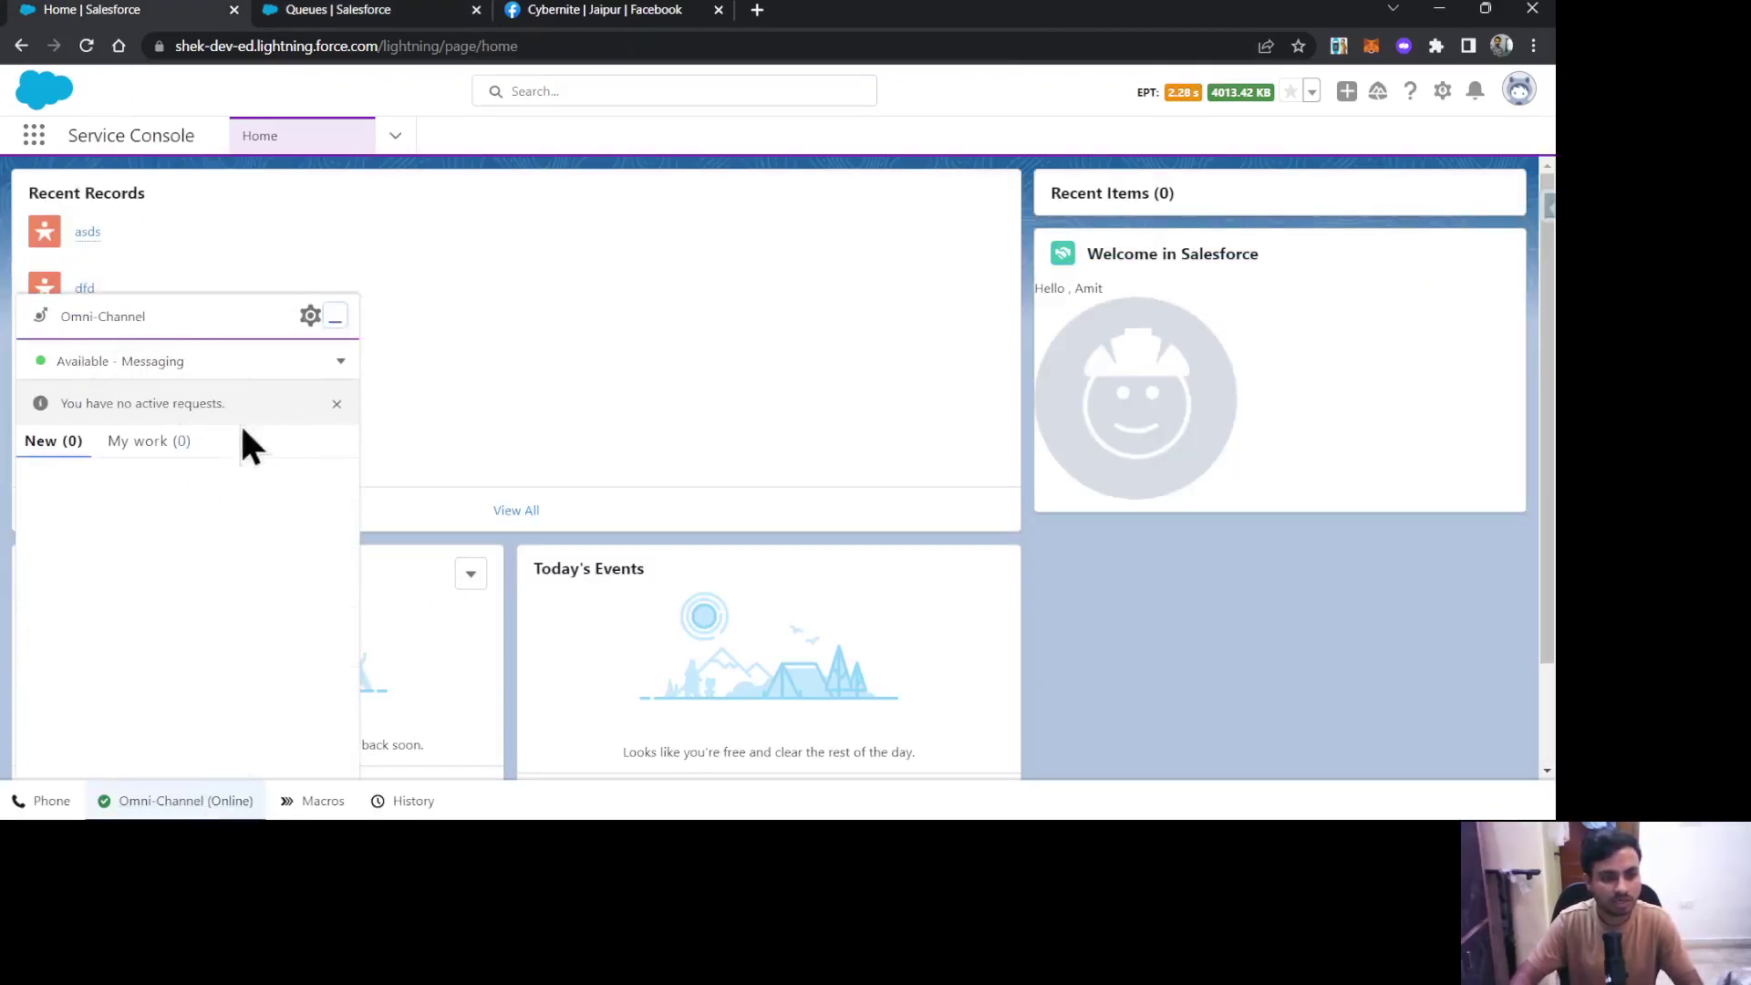
pyautogui.click(592, 10)
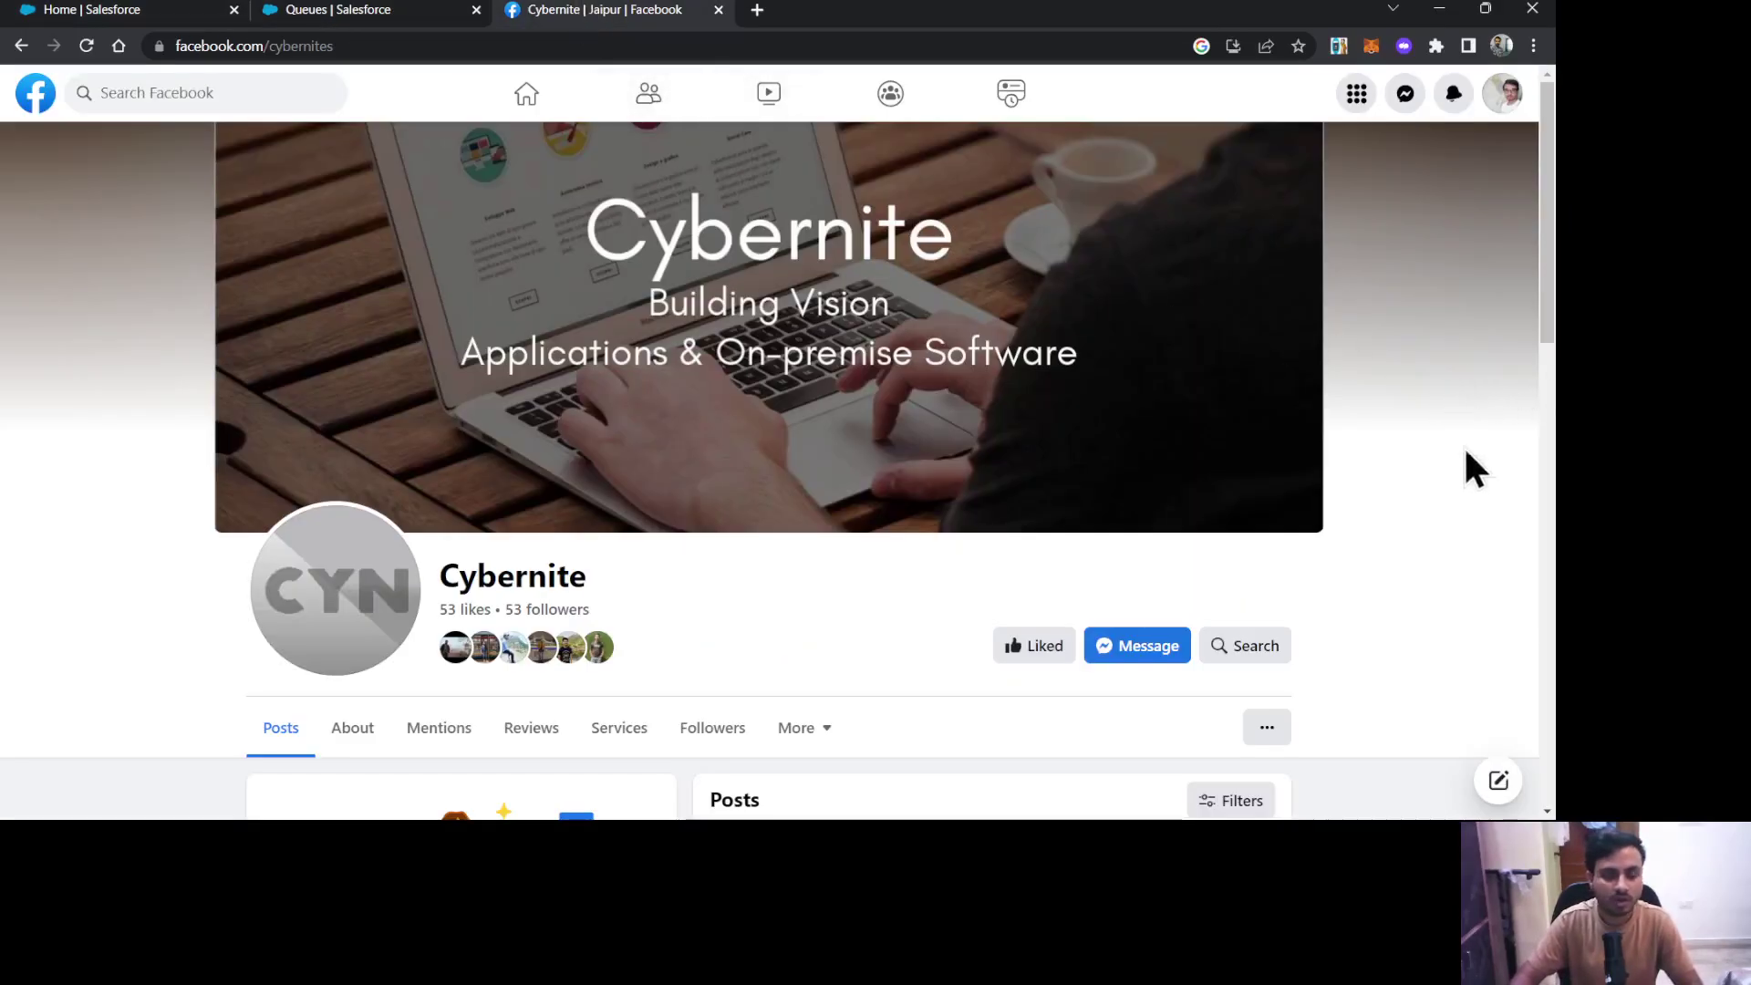
# Step: Send 'Hello Cybernite' to the Cybernite page in Messenger, then go back to Salesforce
pyautogui.click(1498, 780)
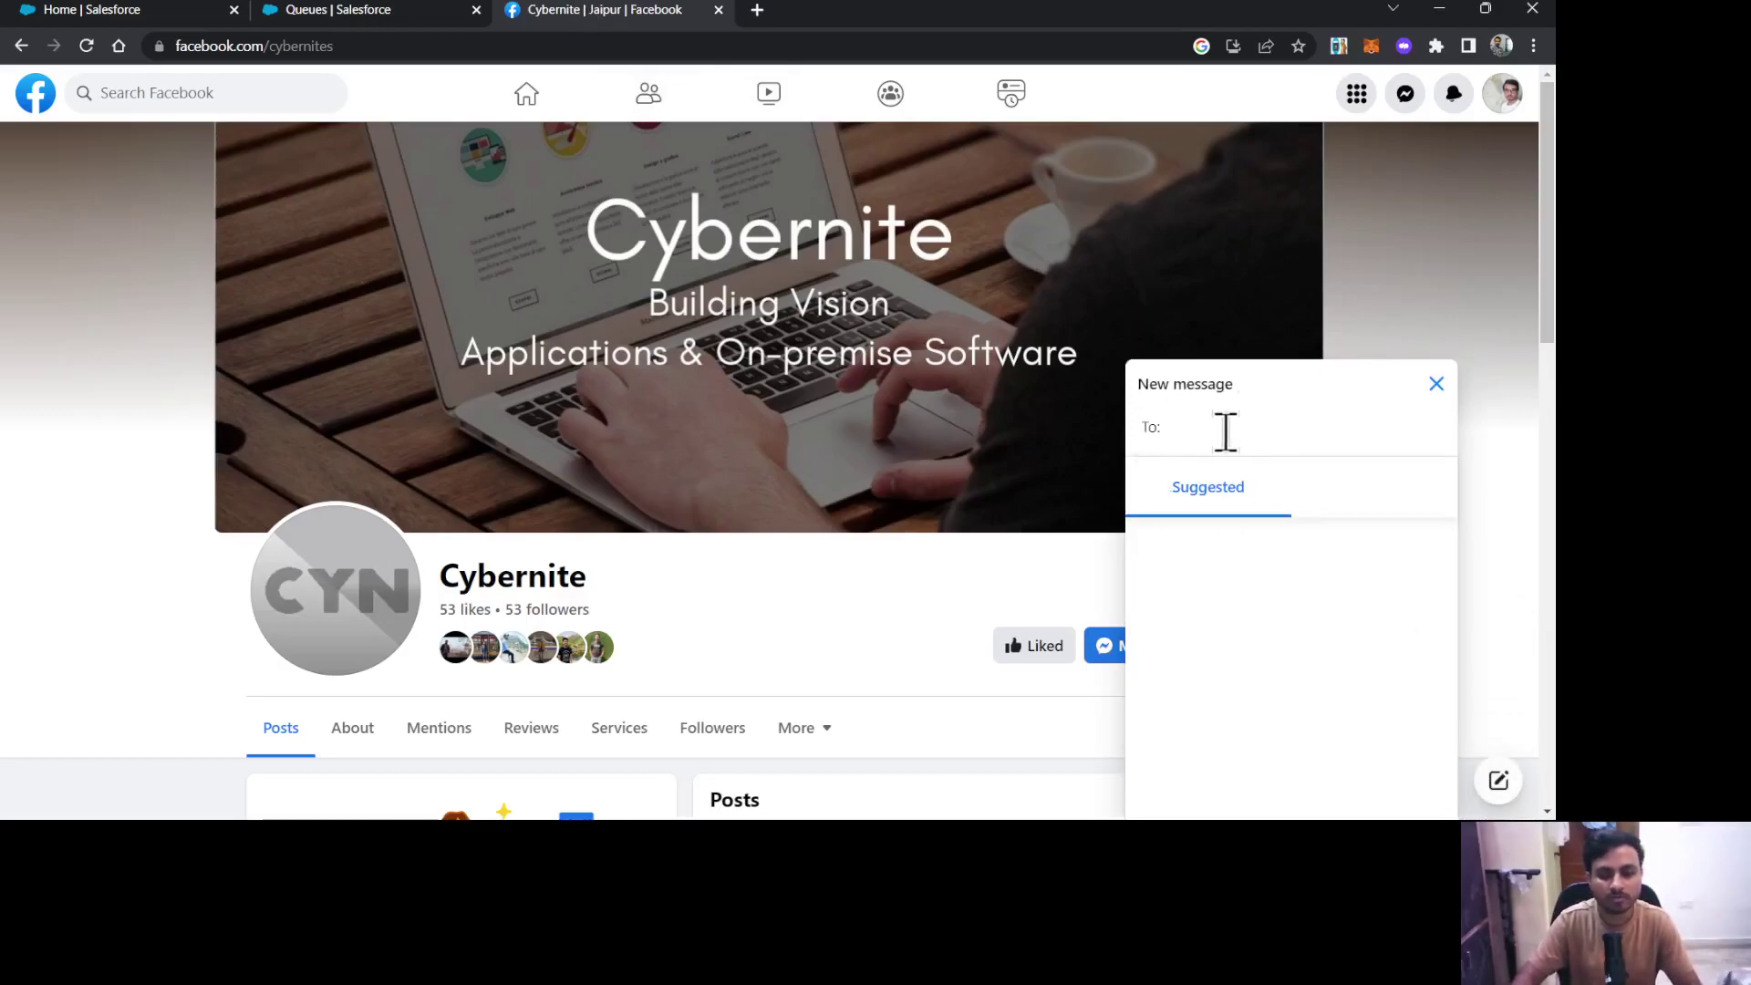
pyautogui.write('cyber')
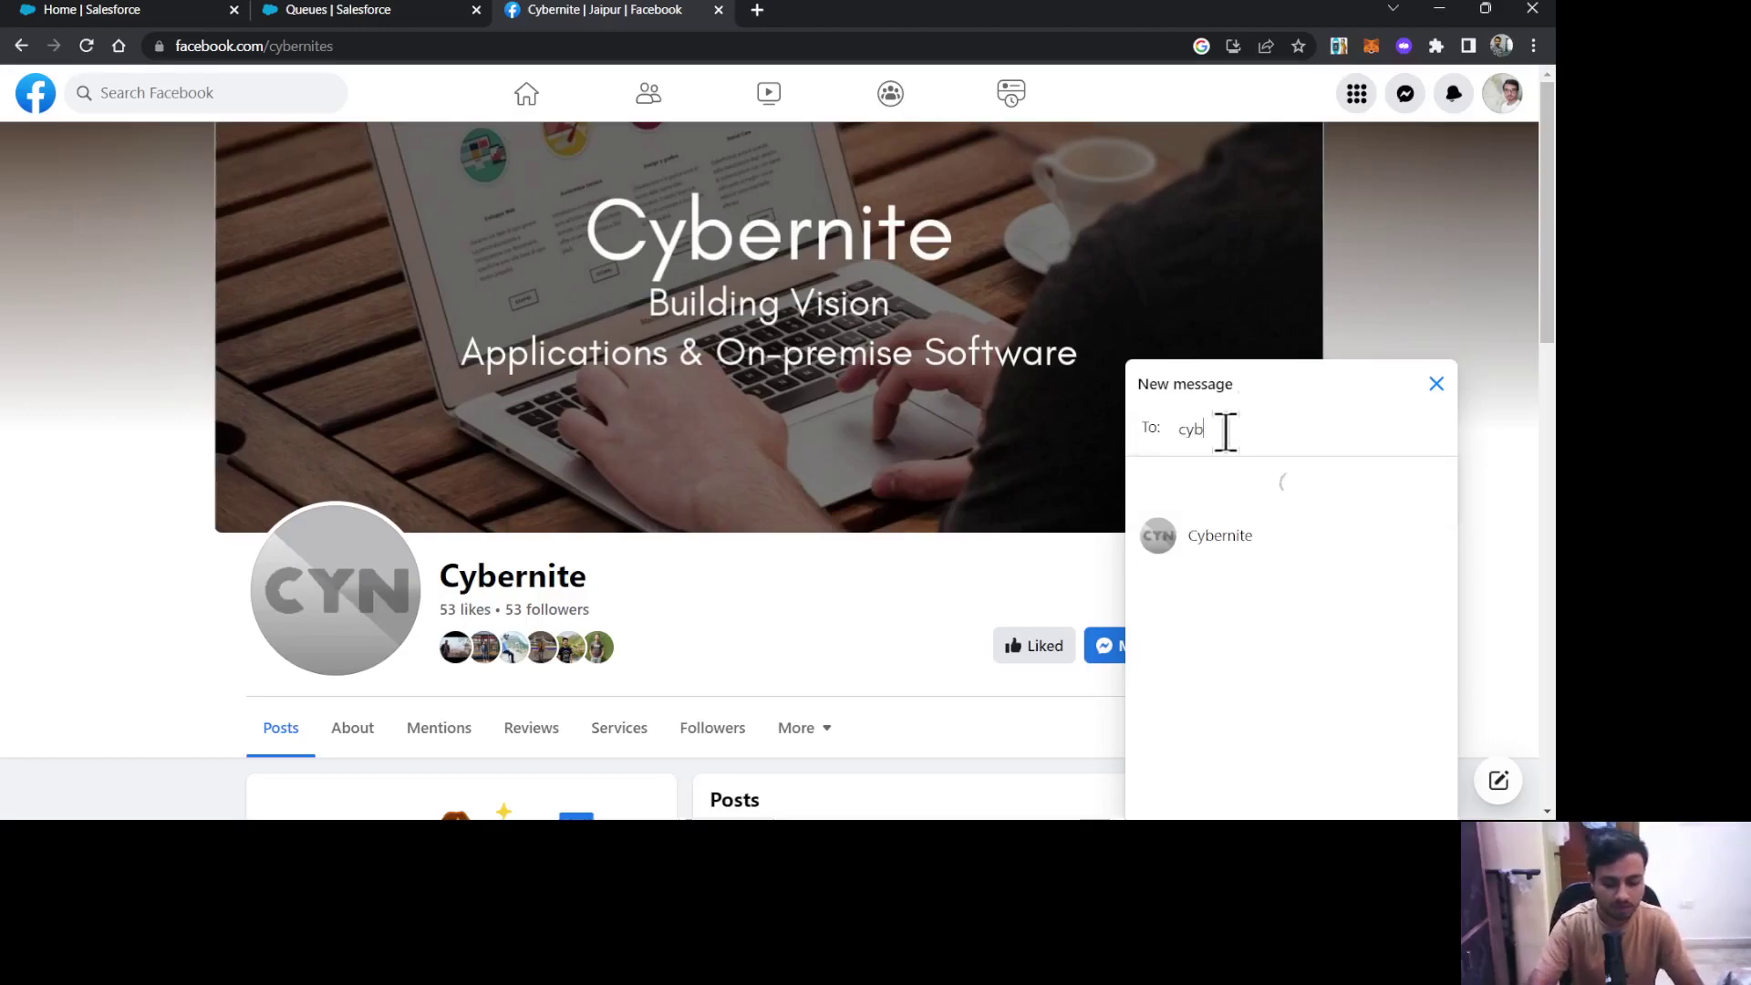
pyautogui.click(1220, 483)
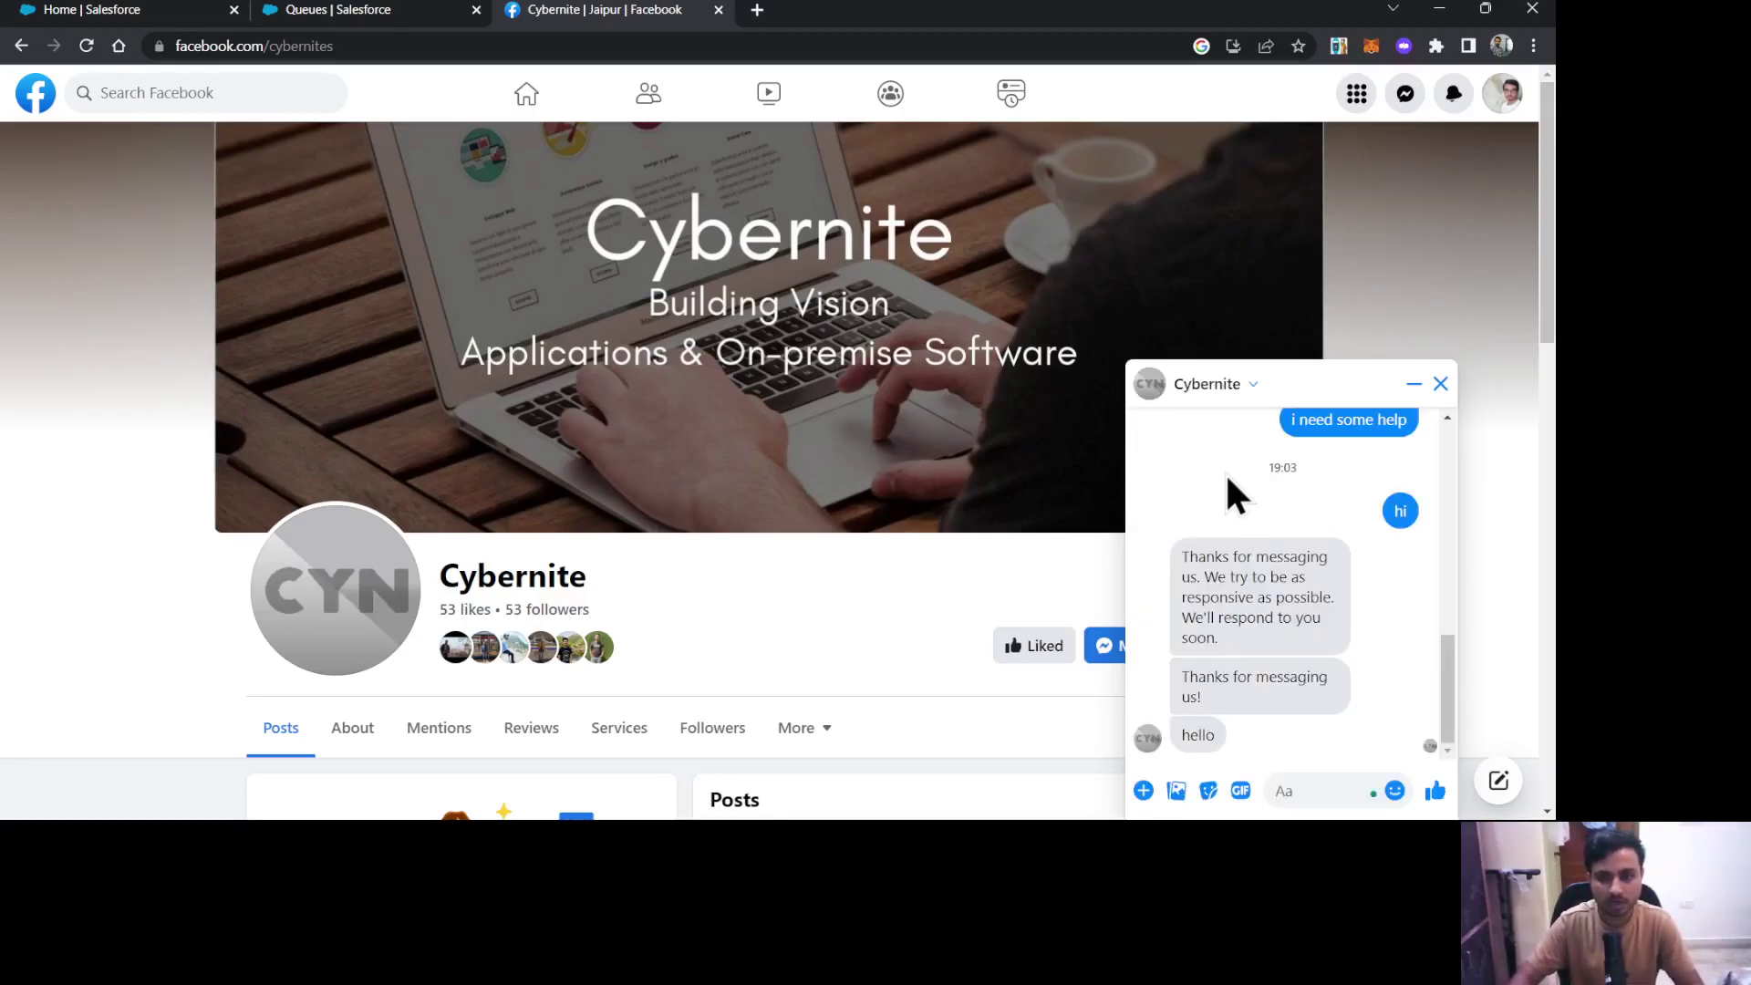
pyautogui.scroll(-1, 1224, 472)
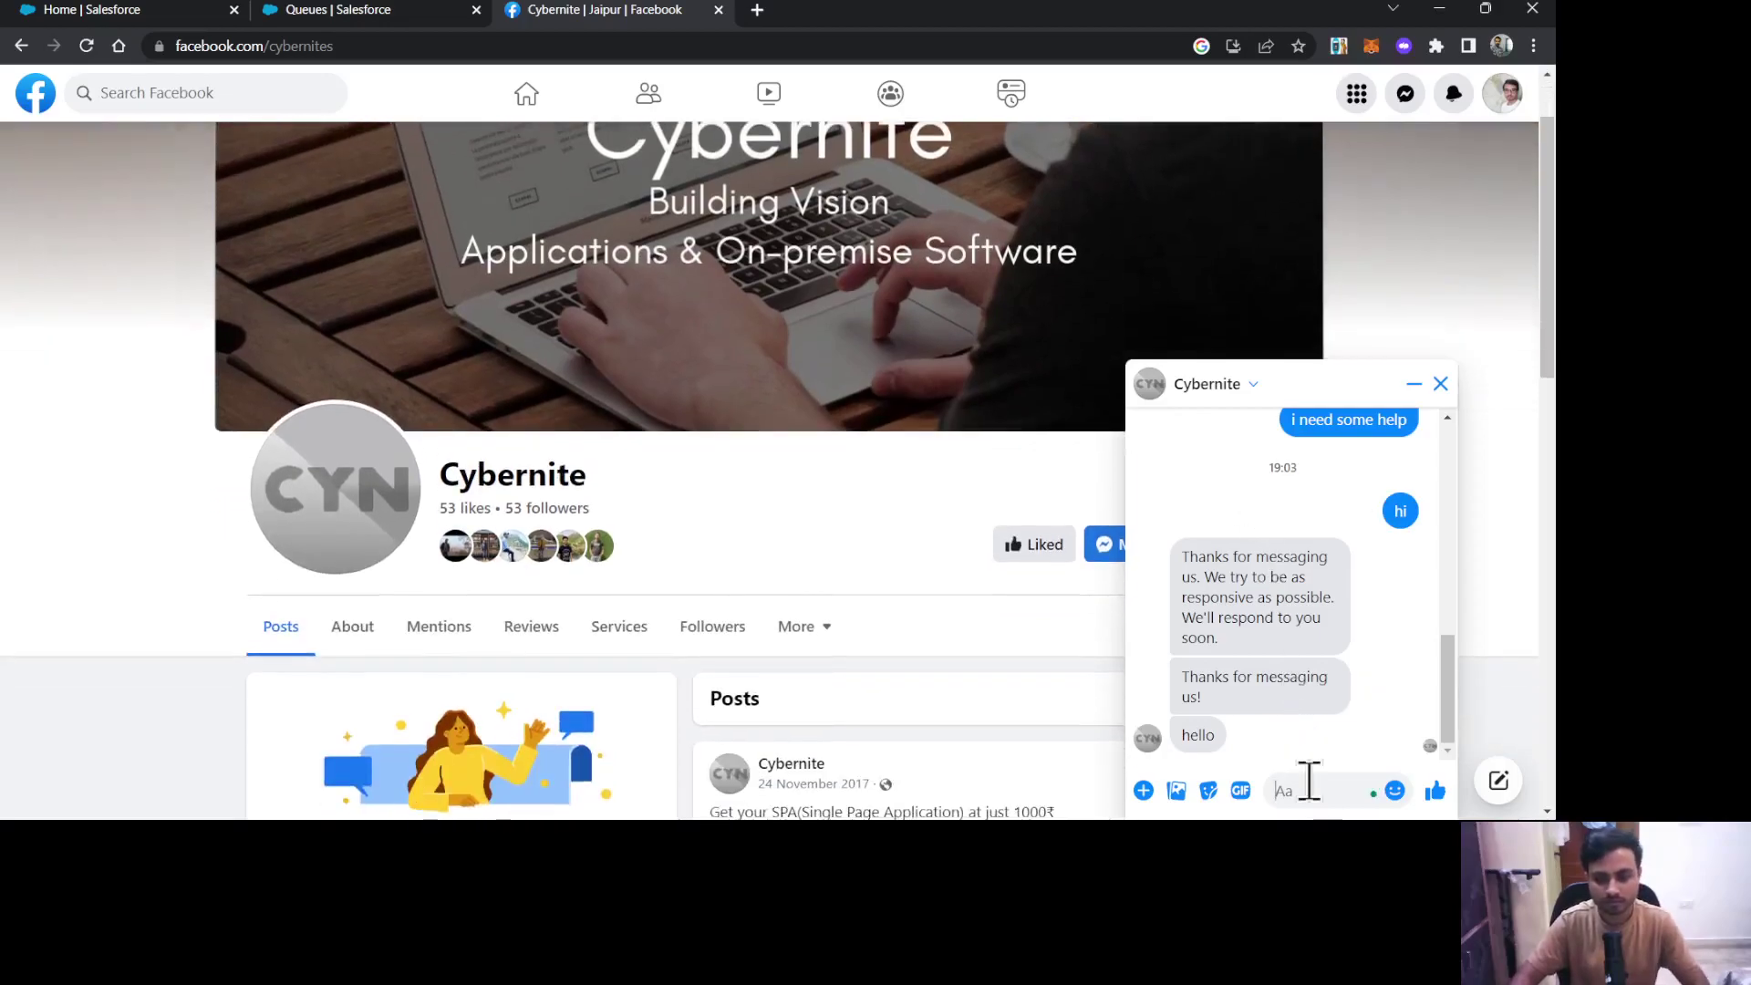
pyautogui.click(1310, 782)
pyautogui.write('Hell')
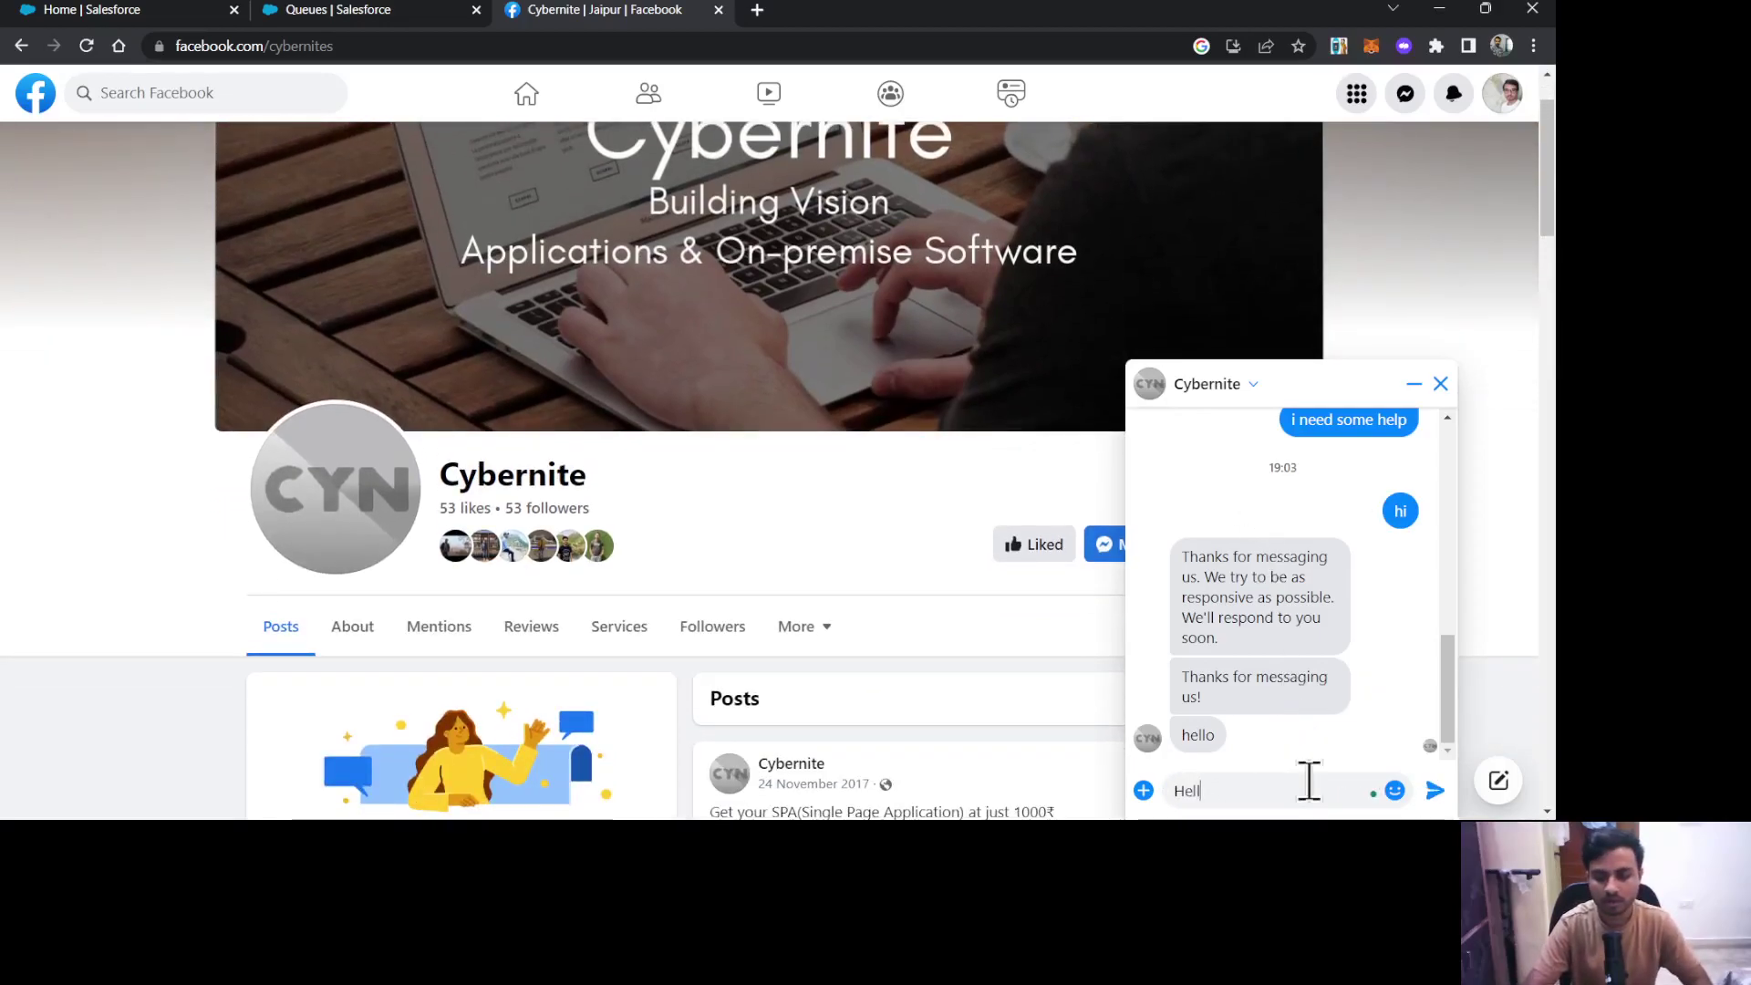
pyautogui.write('o C')
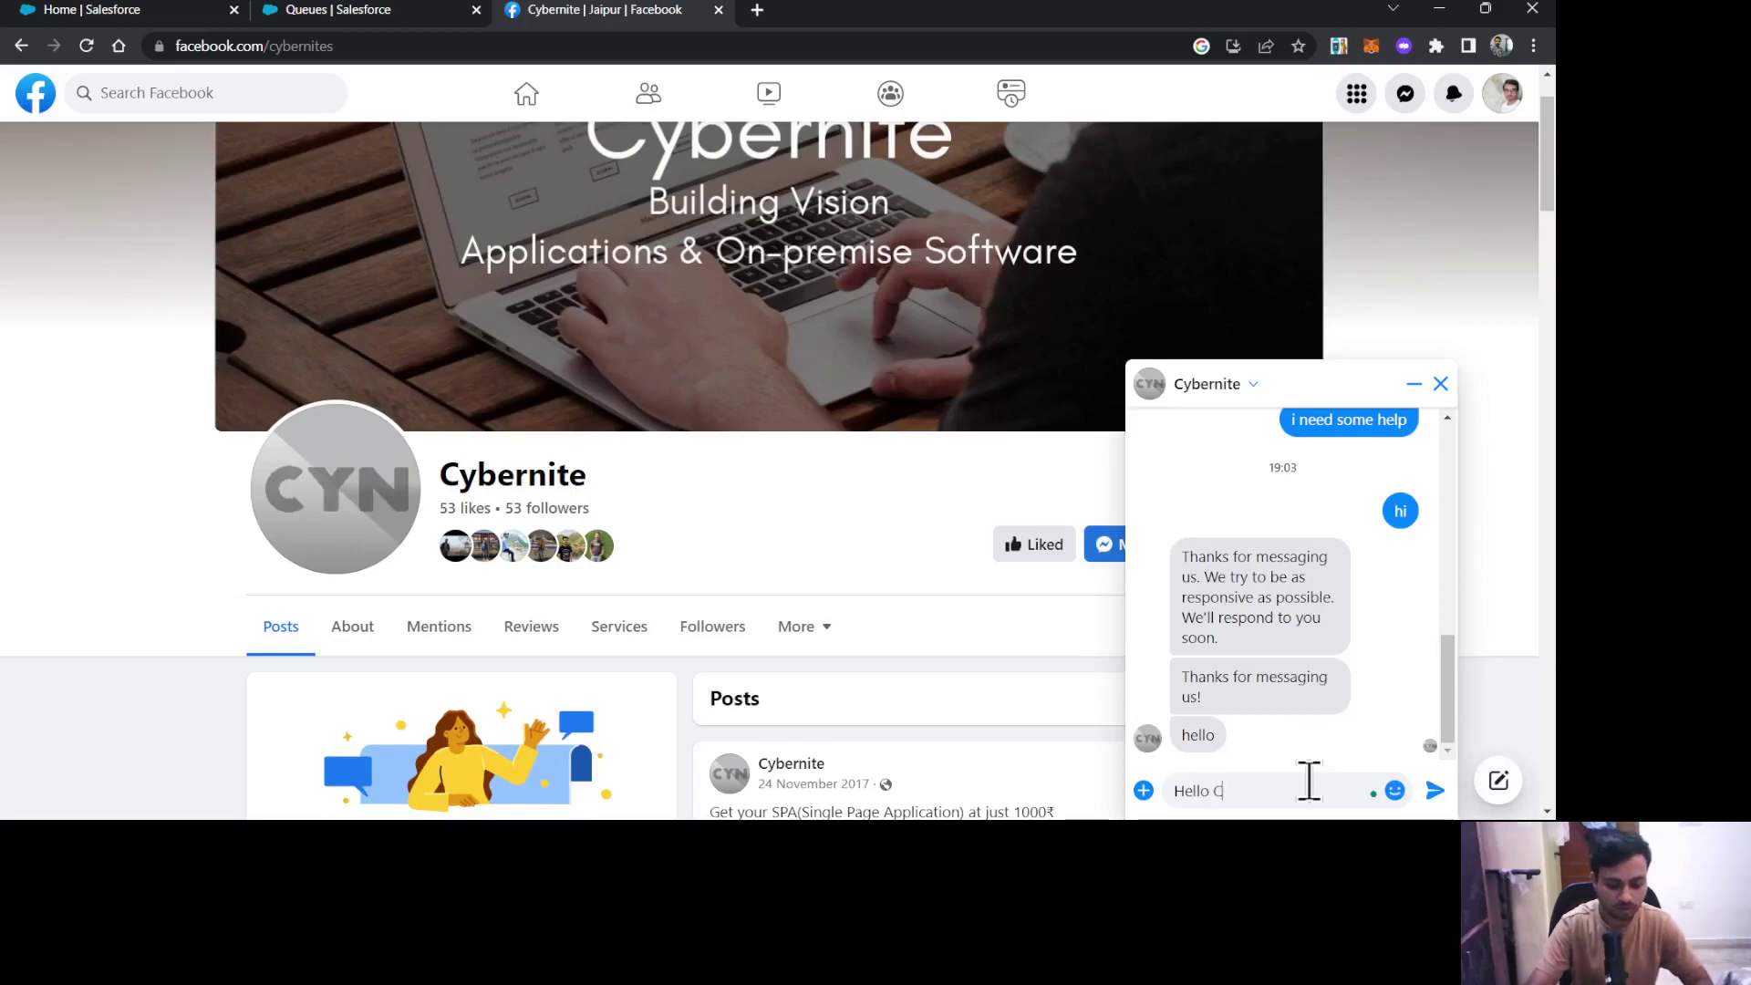
pyautogui.write('yberni')
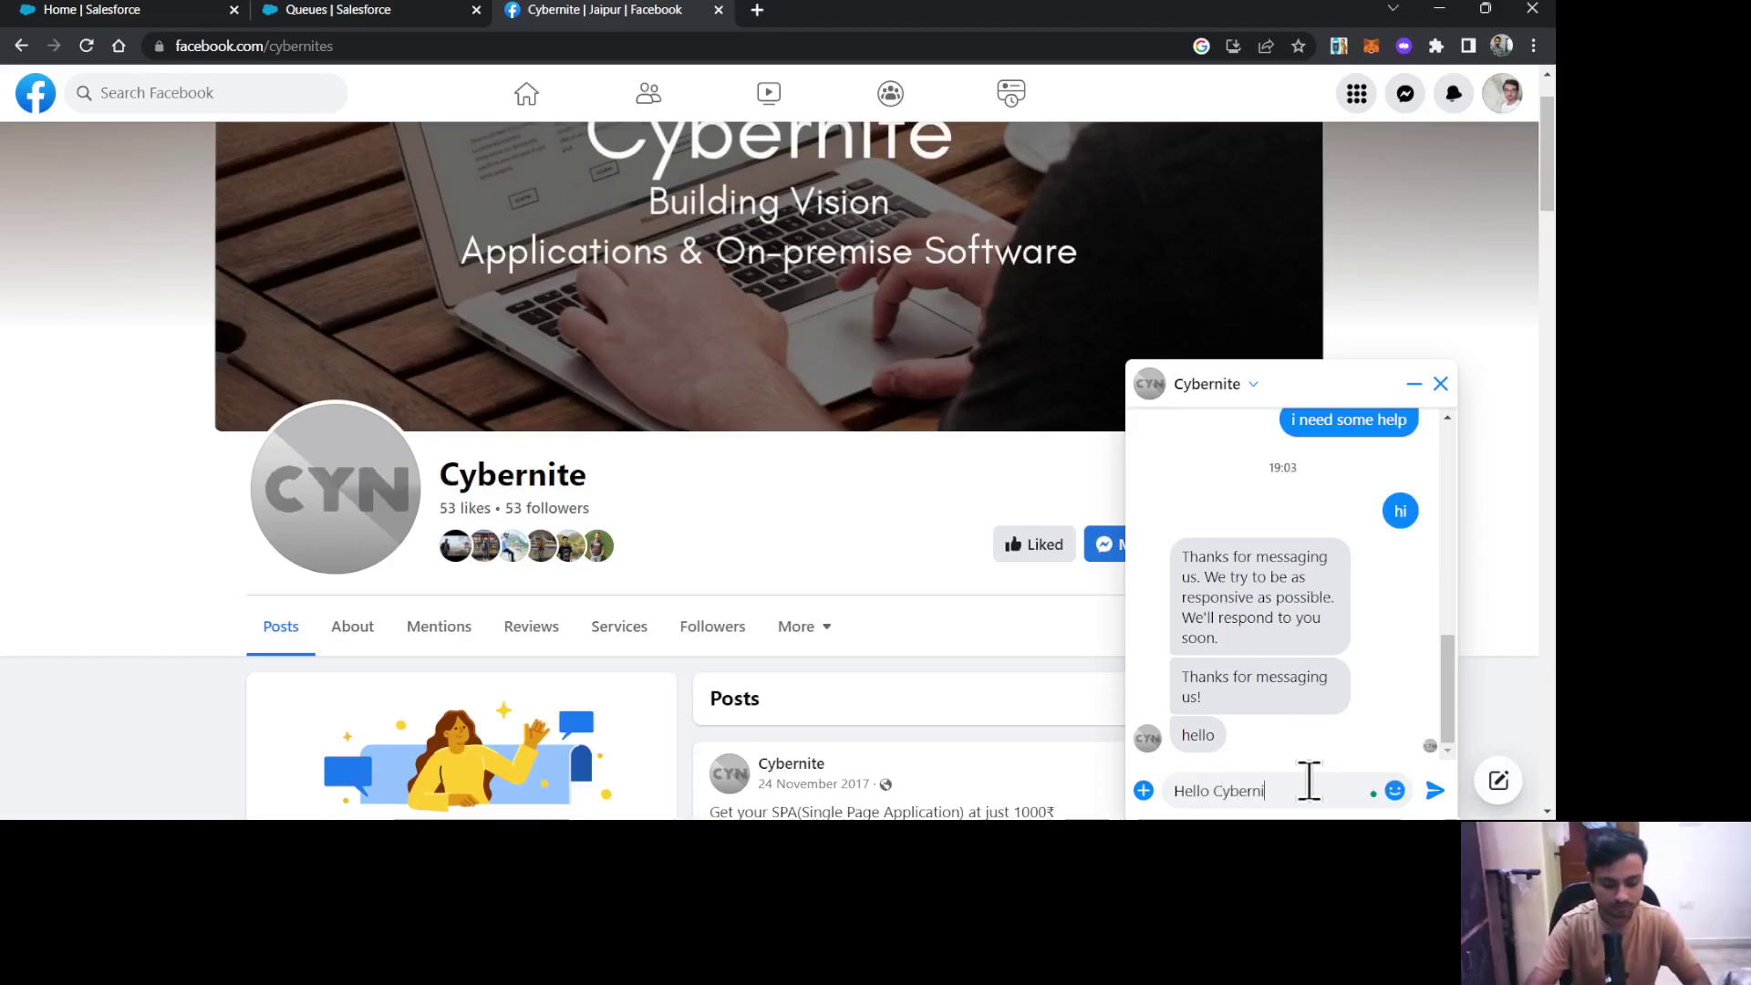
pyautogui.write('te')
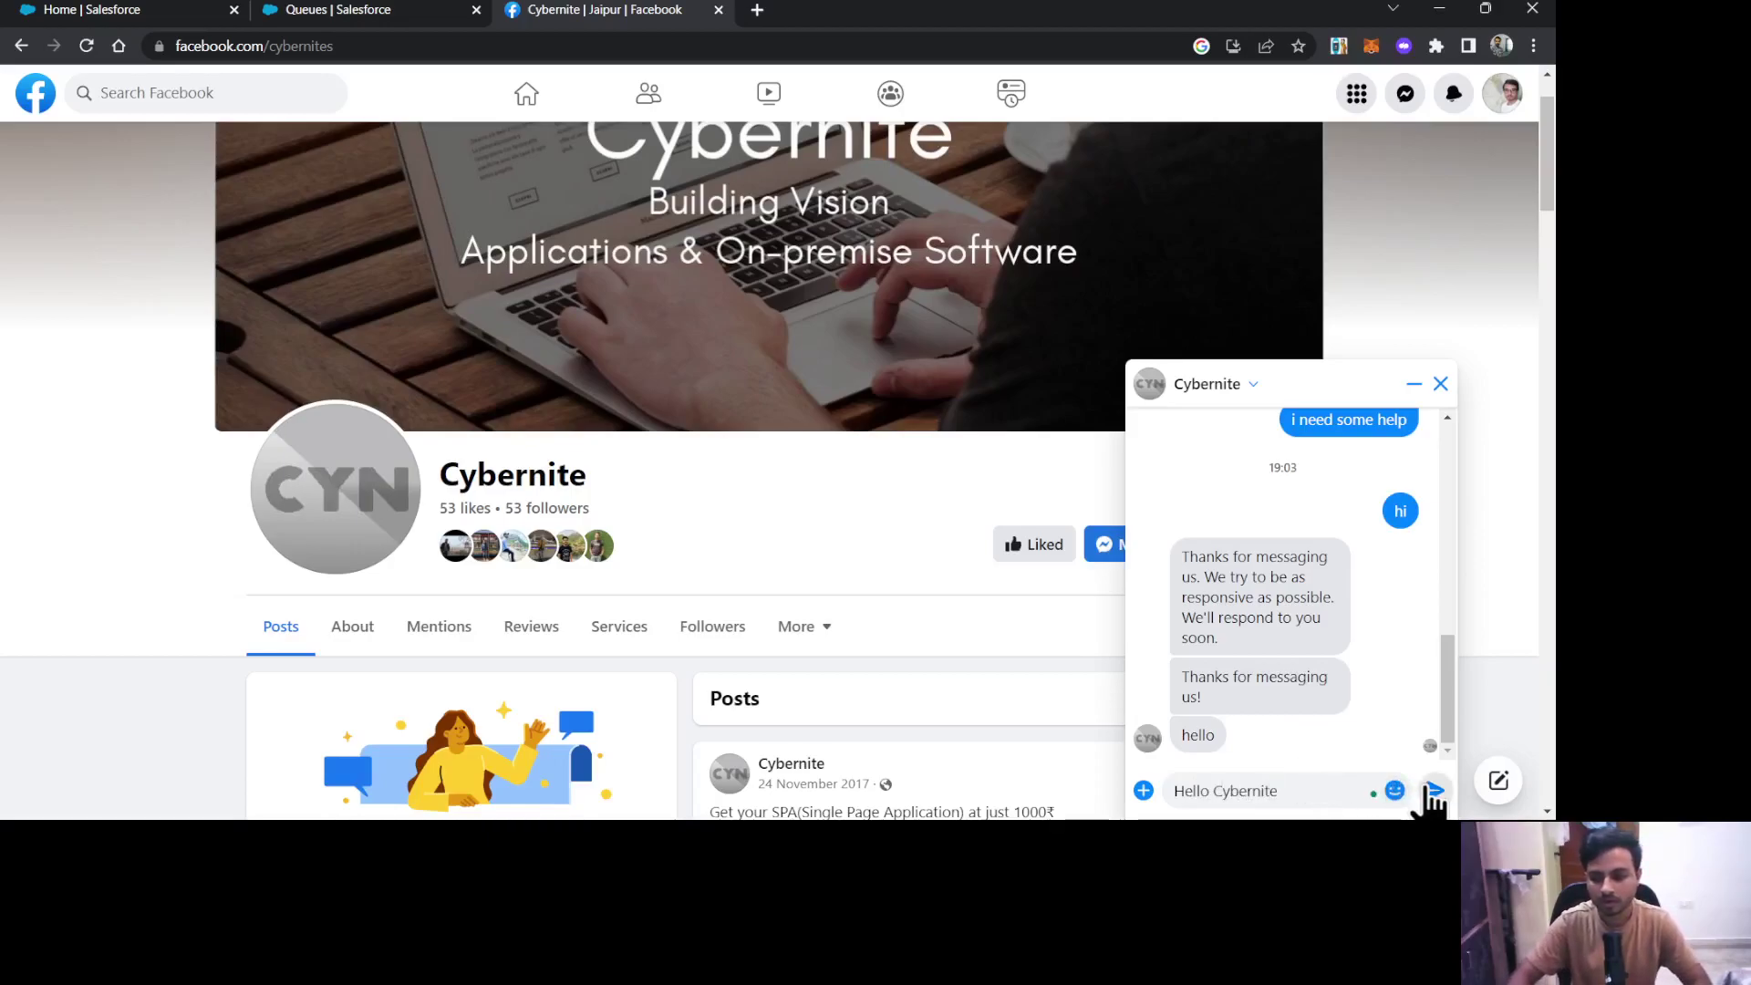
pyautogui.click(1434, 791)
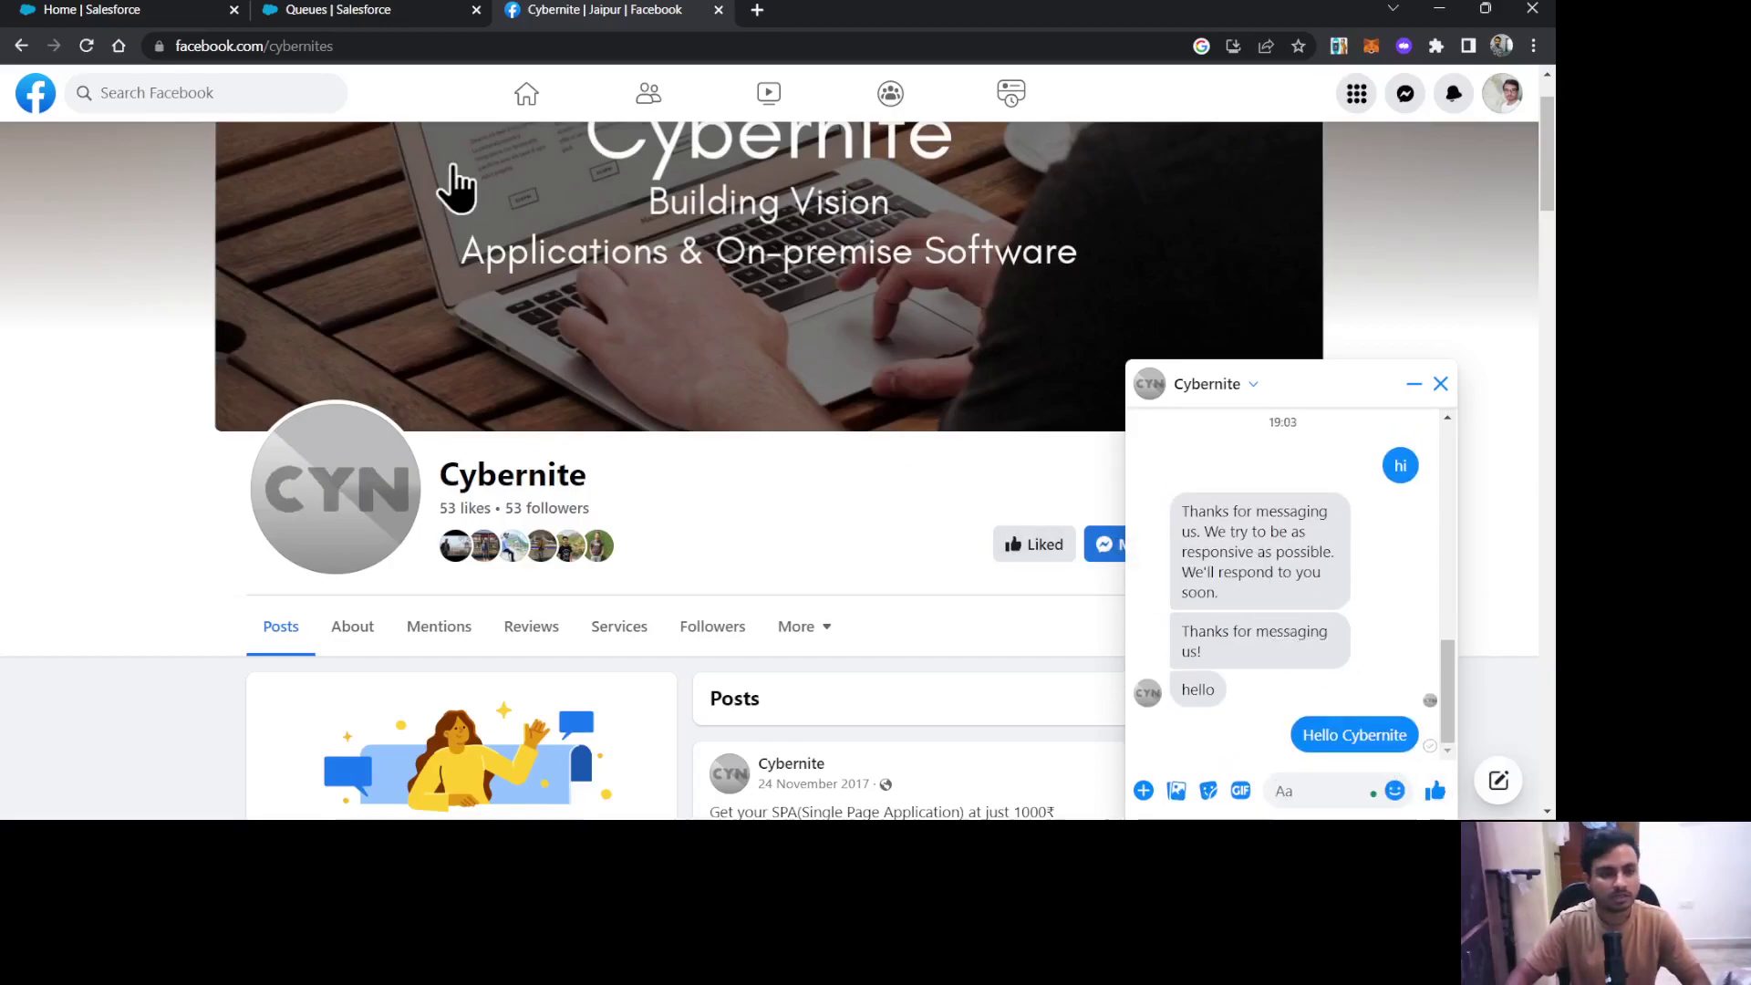
pyautogui.click(91, 9)
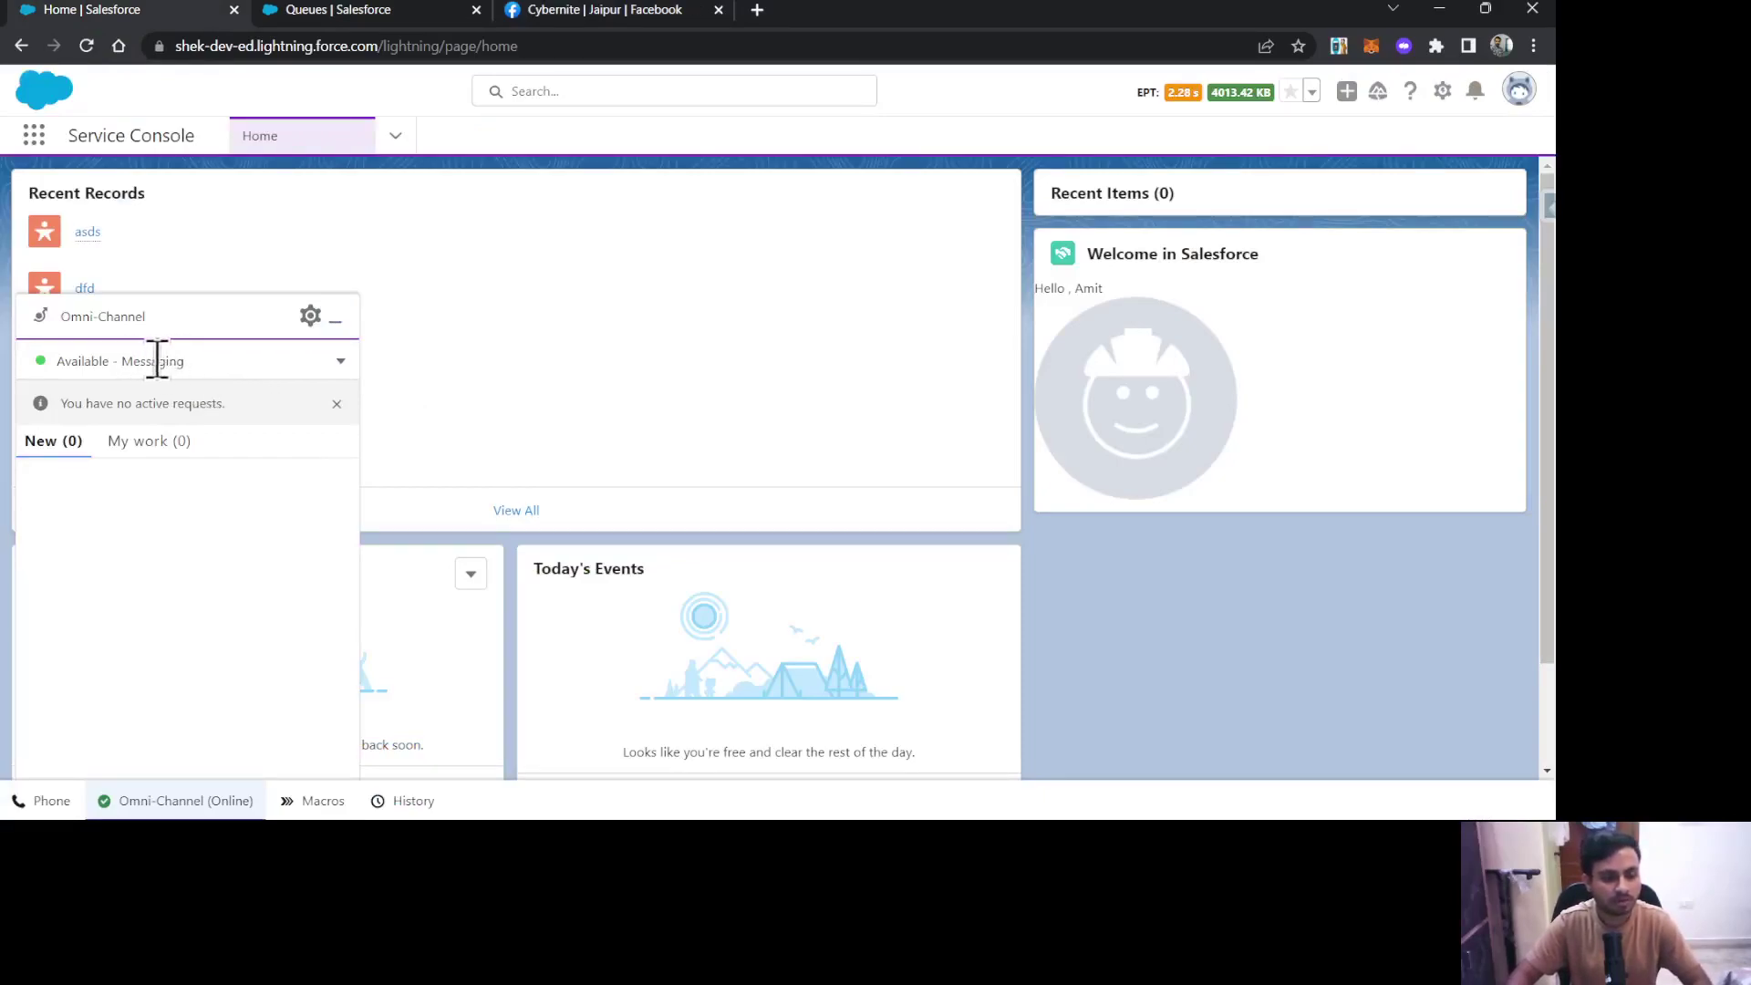
# Step: Check the Omni-Channel presence status, the Facebook chat, and the assigned work list
pyautogui.click(341, 366)
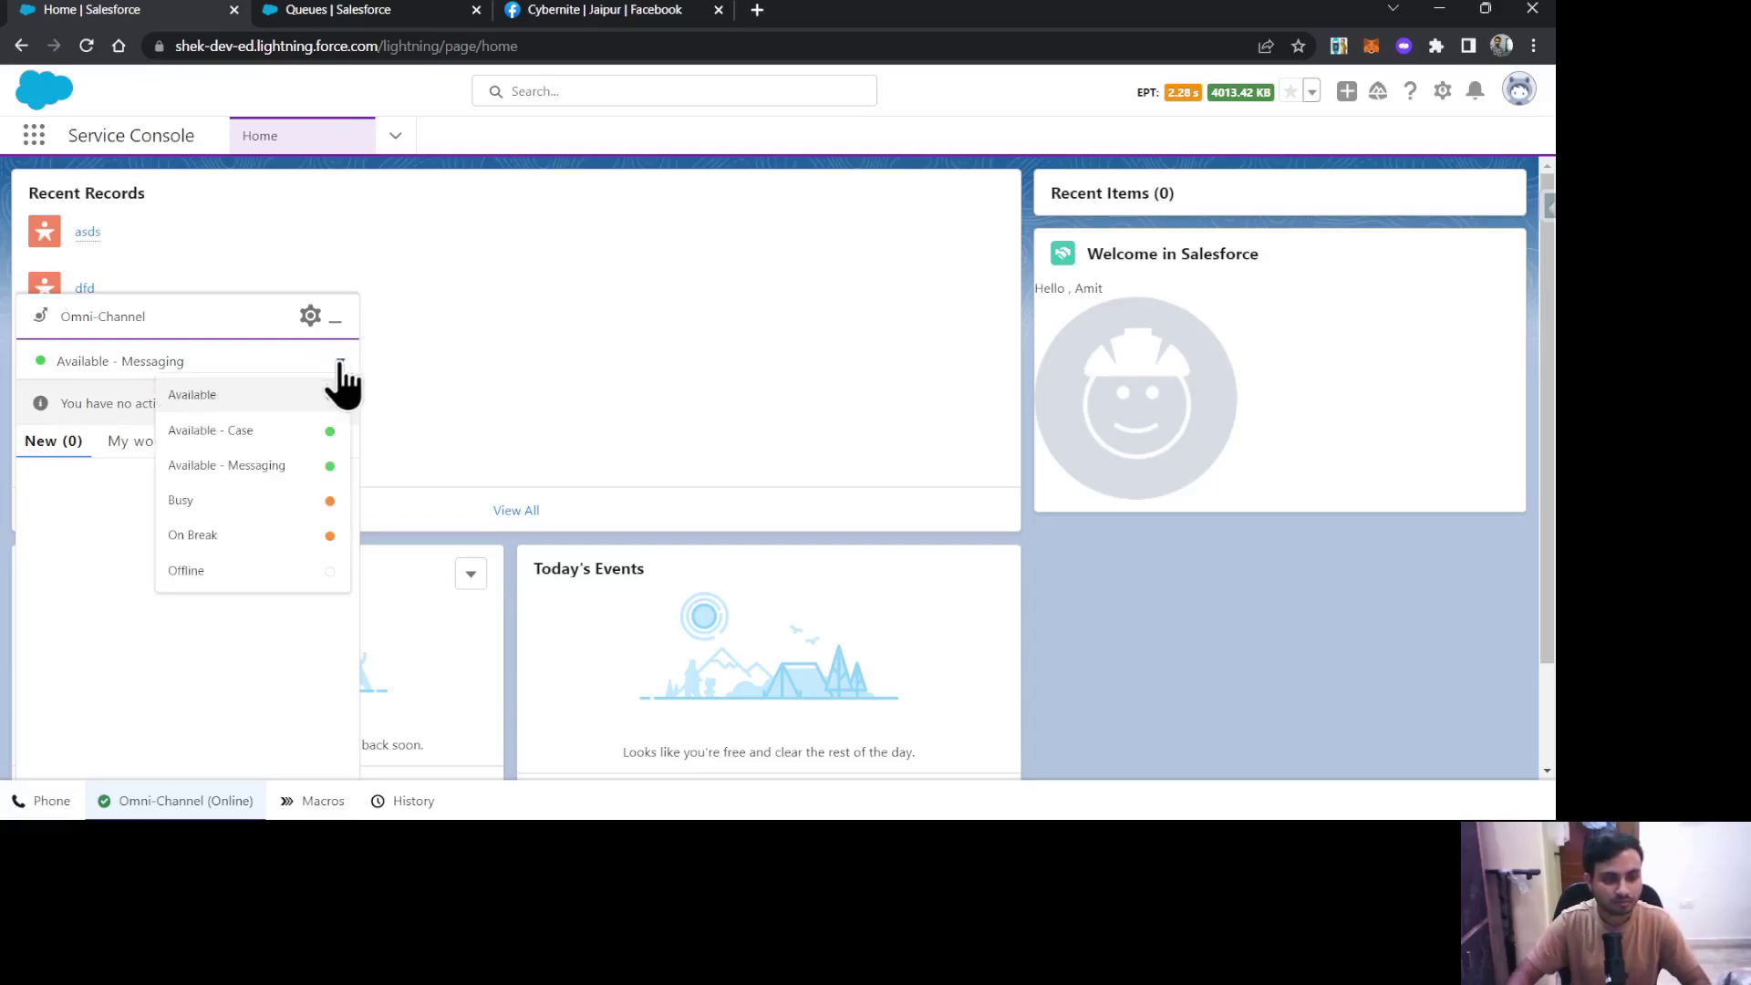
pyautogui.click(236, 360)
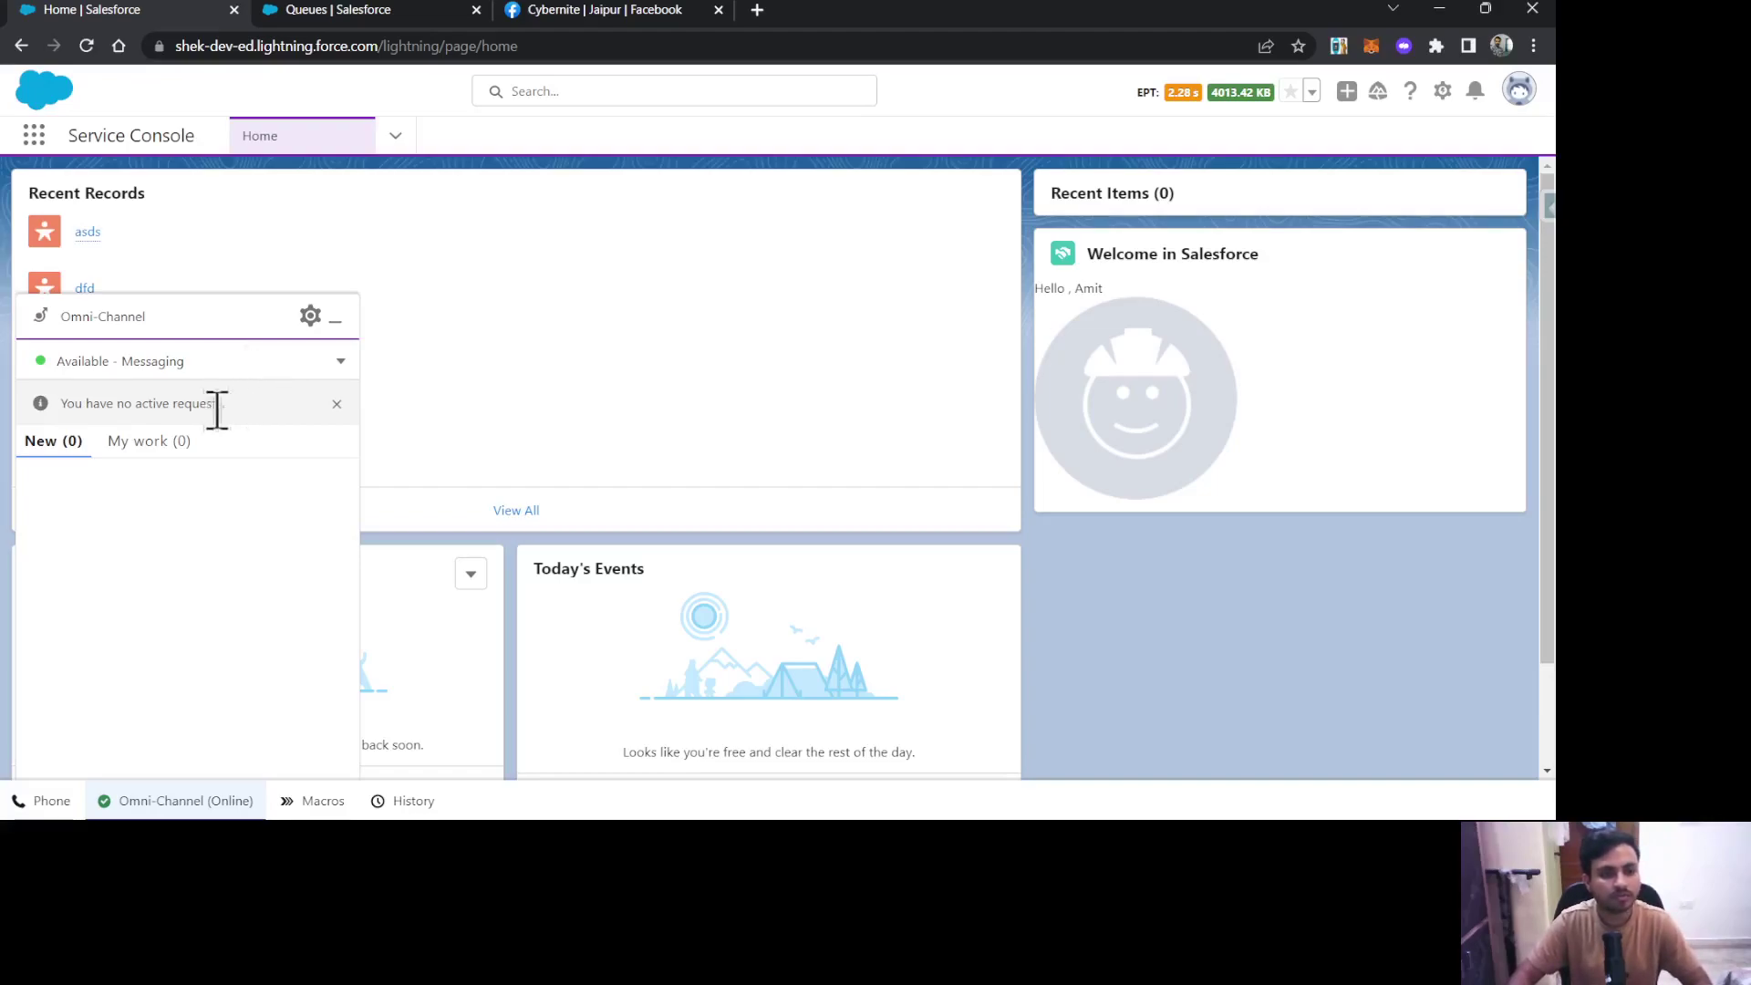
pyautogui.click(605, 10)
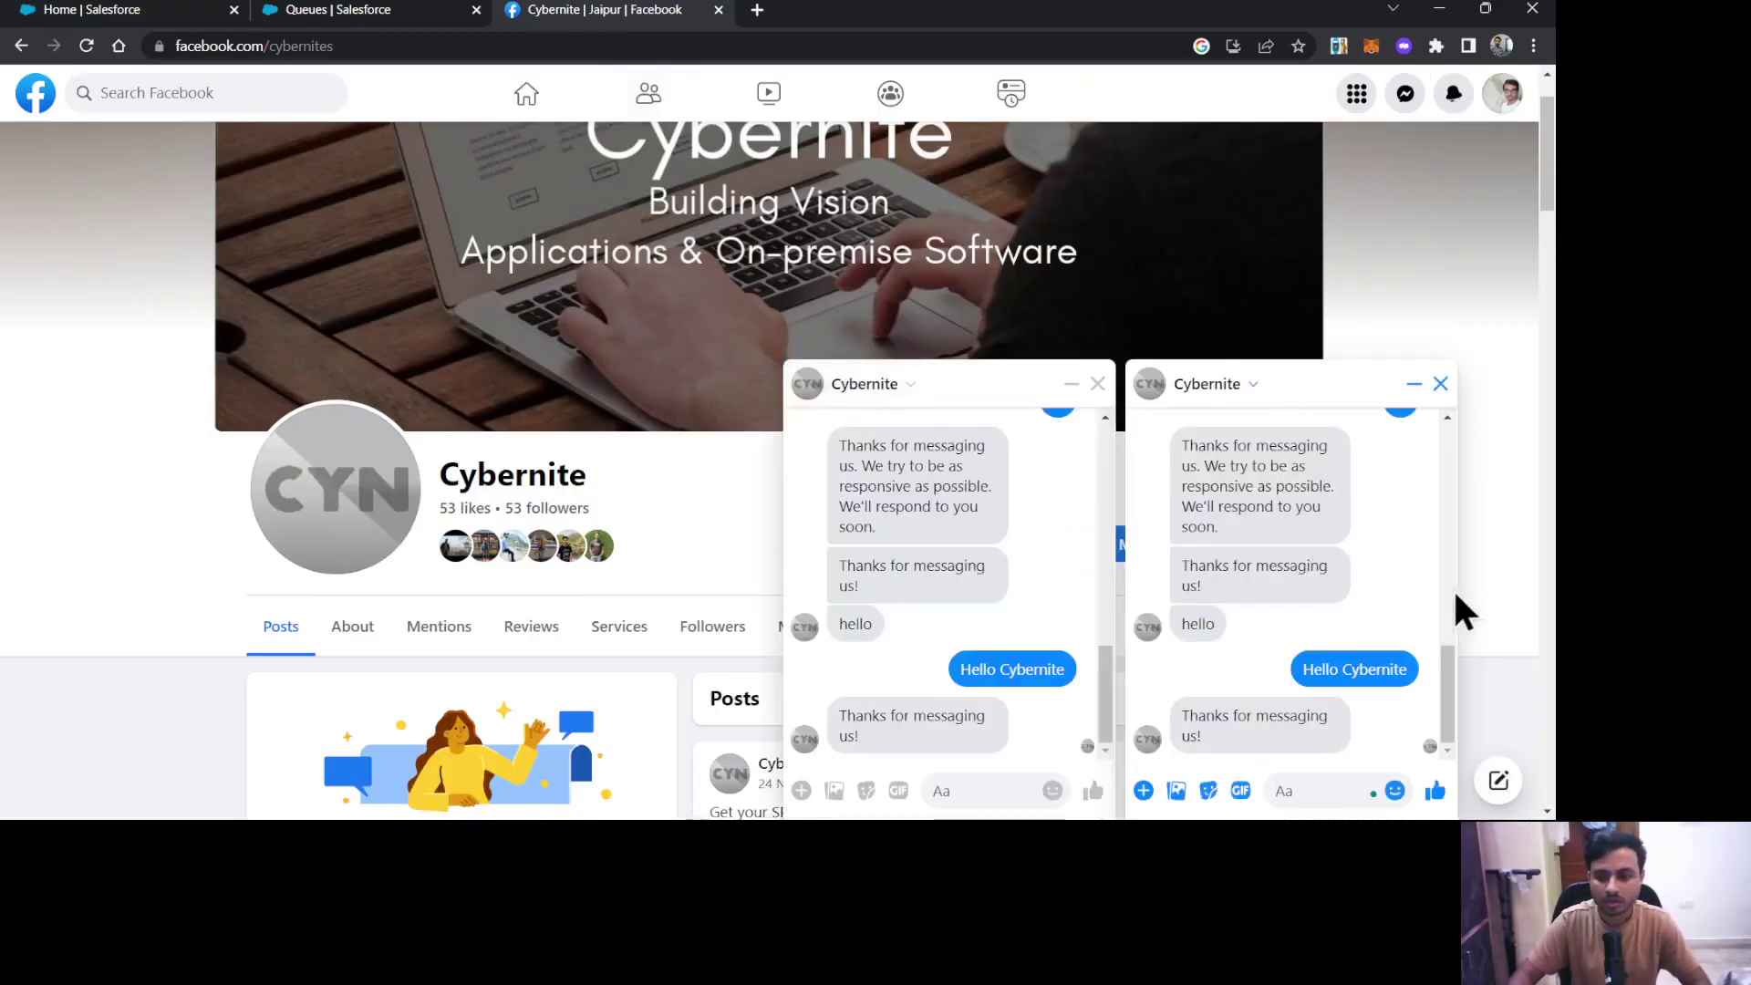
pyautogui.click(137, 9)
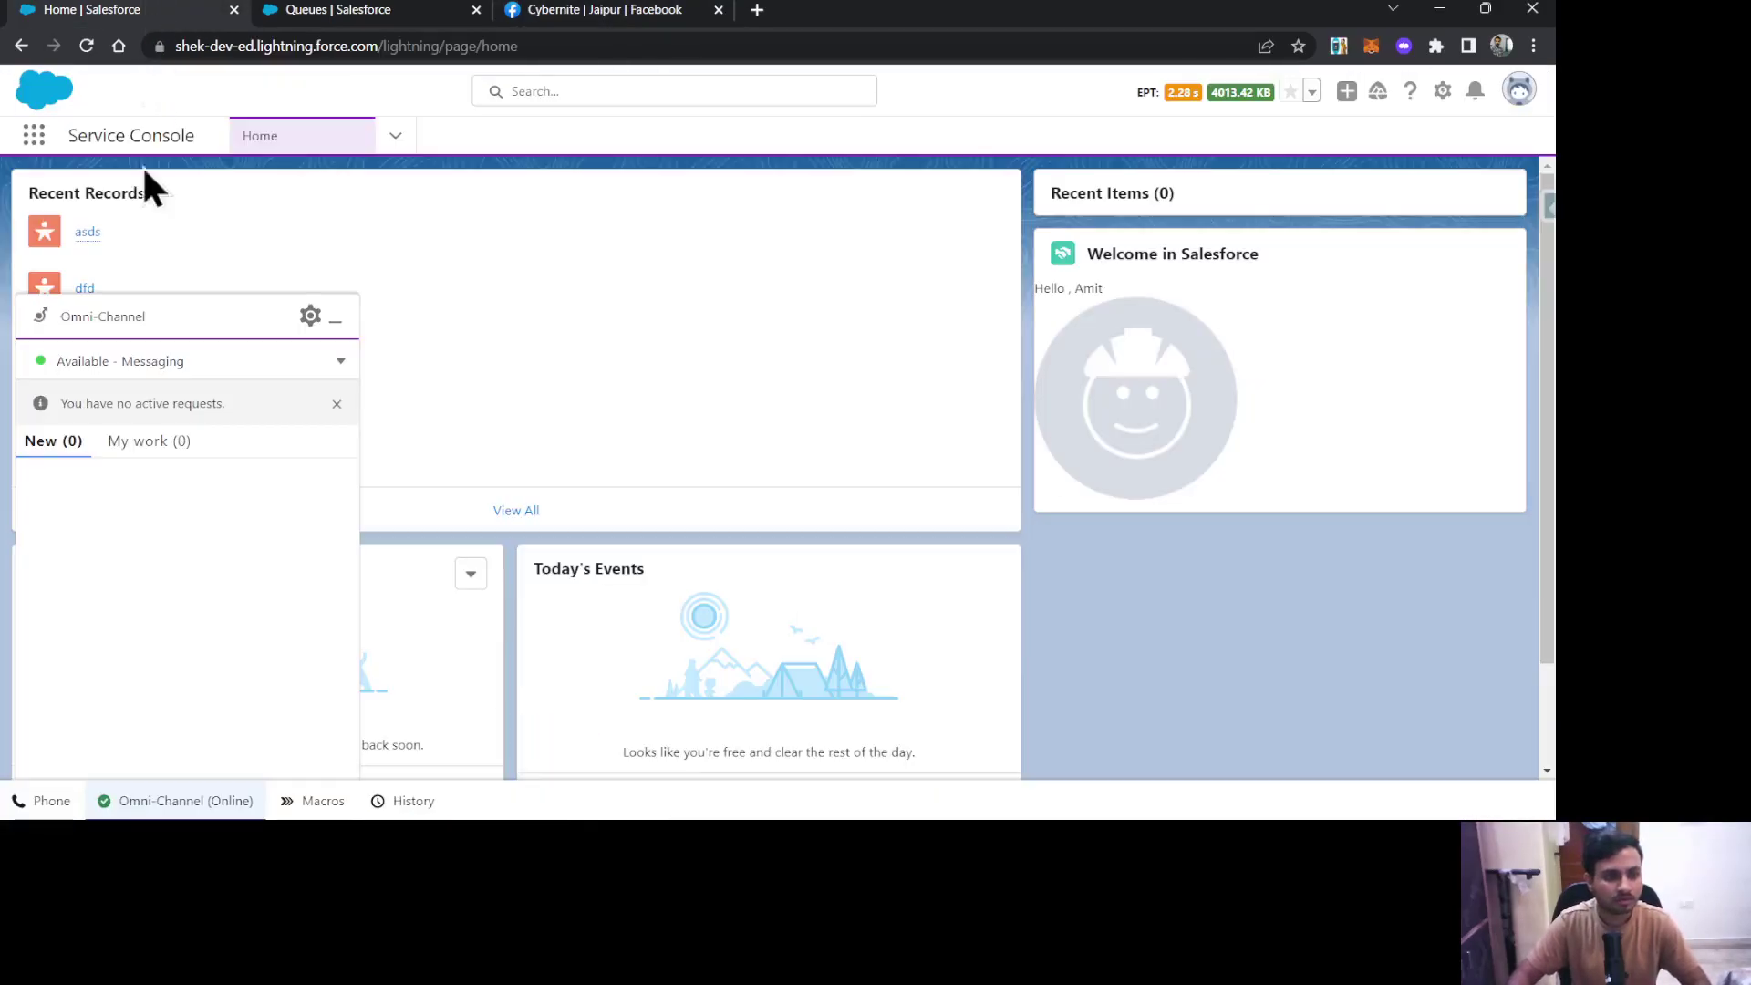
pyautogui.click(149, 441)
pyautogui.click(55, 440)
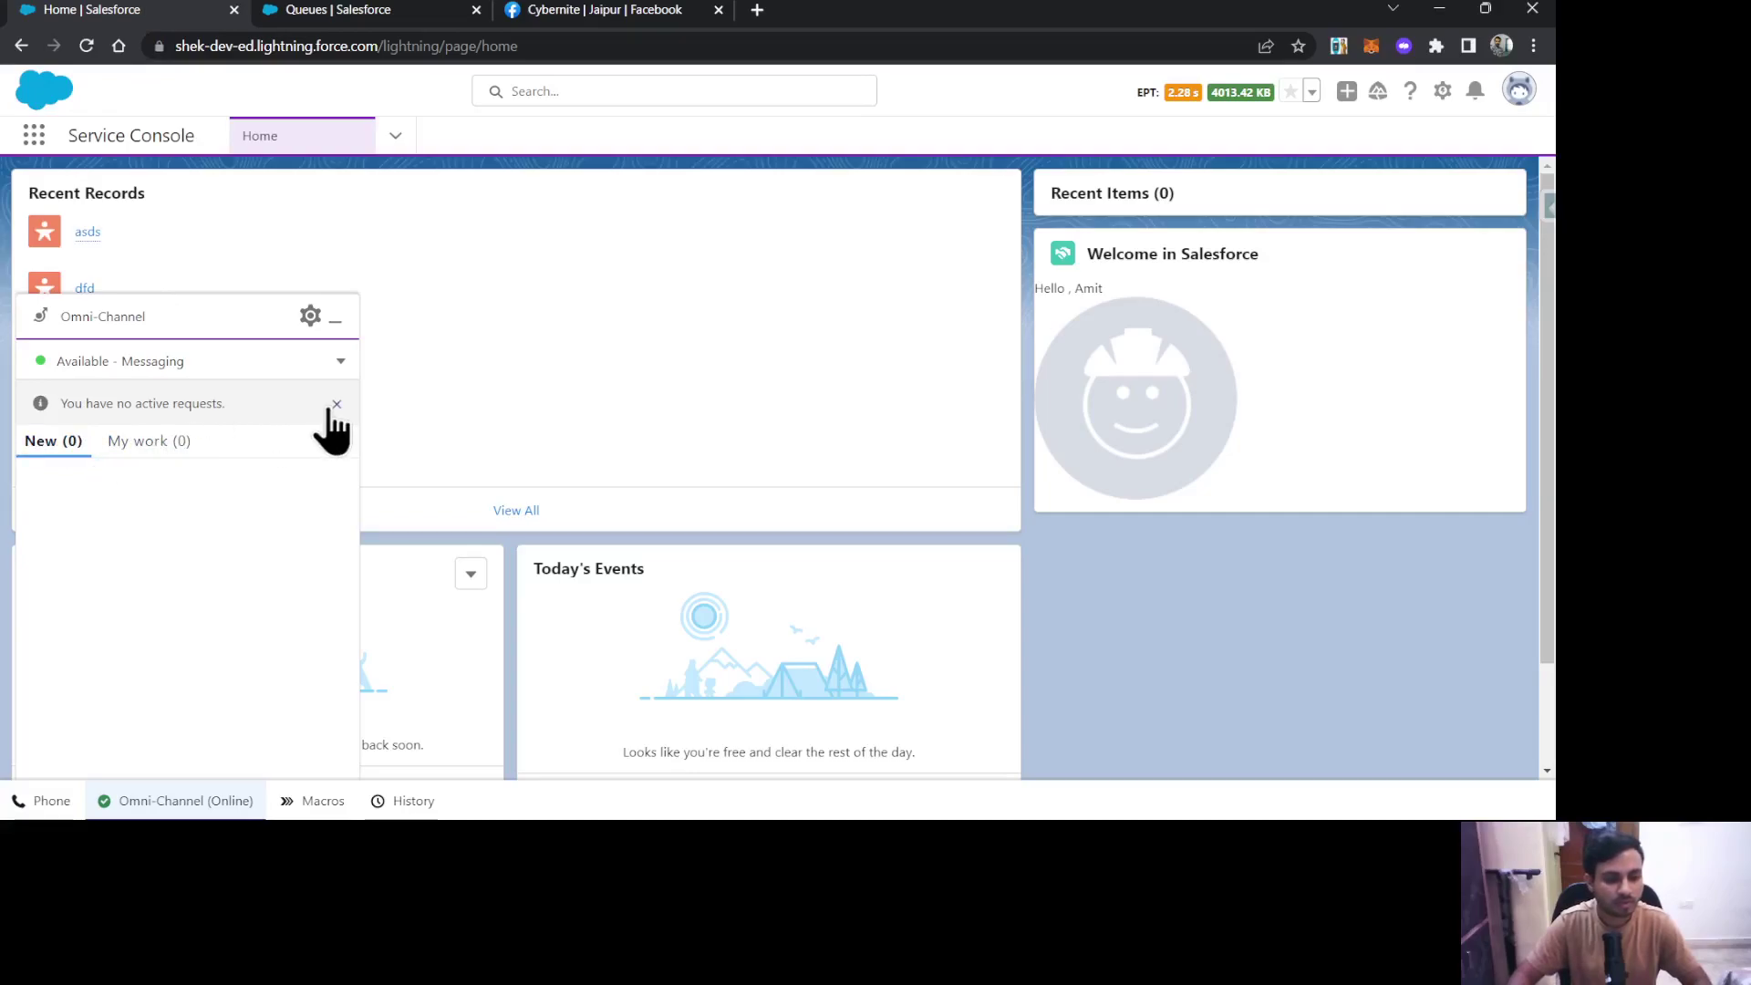
# Step: Switch the agent Offline and back to Available - Messaging to bring up the request
pyautogui.click(339, 361)
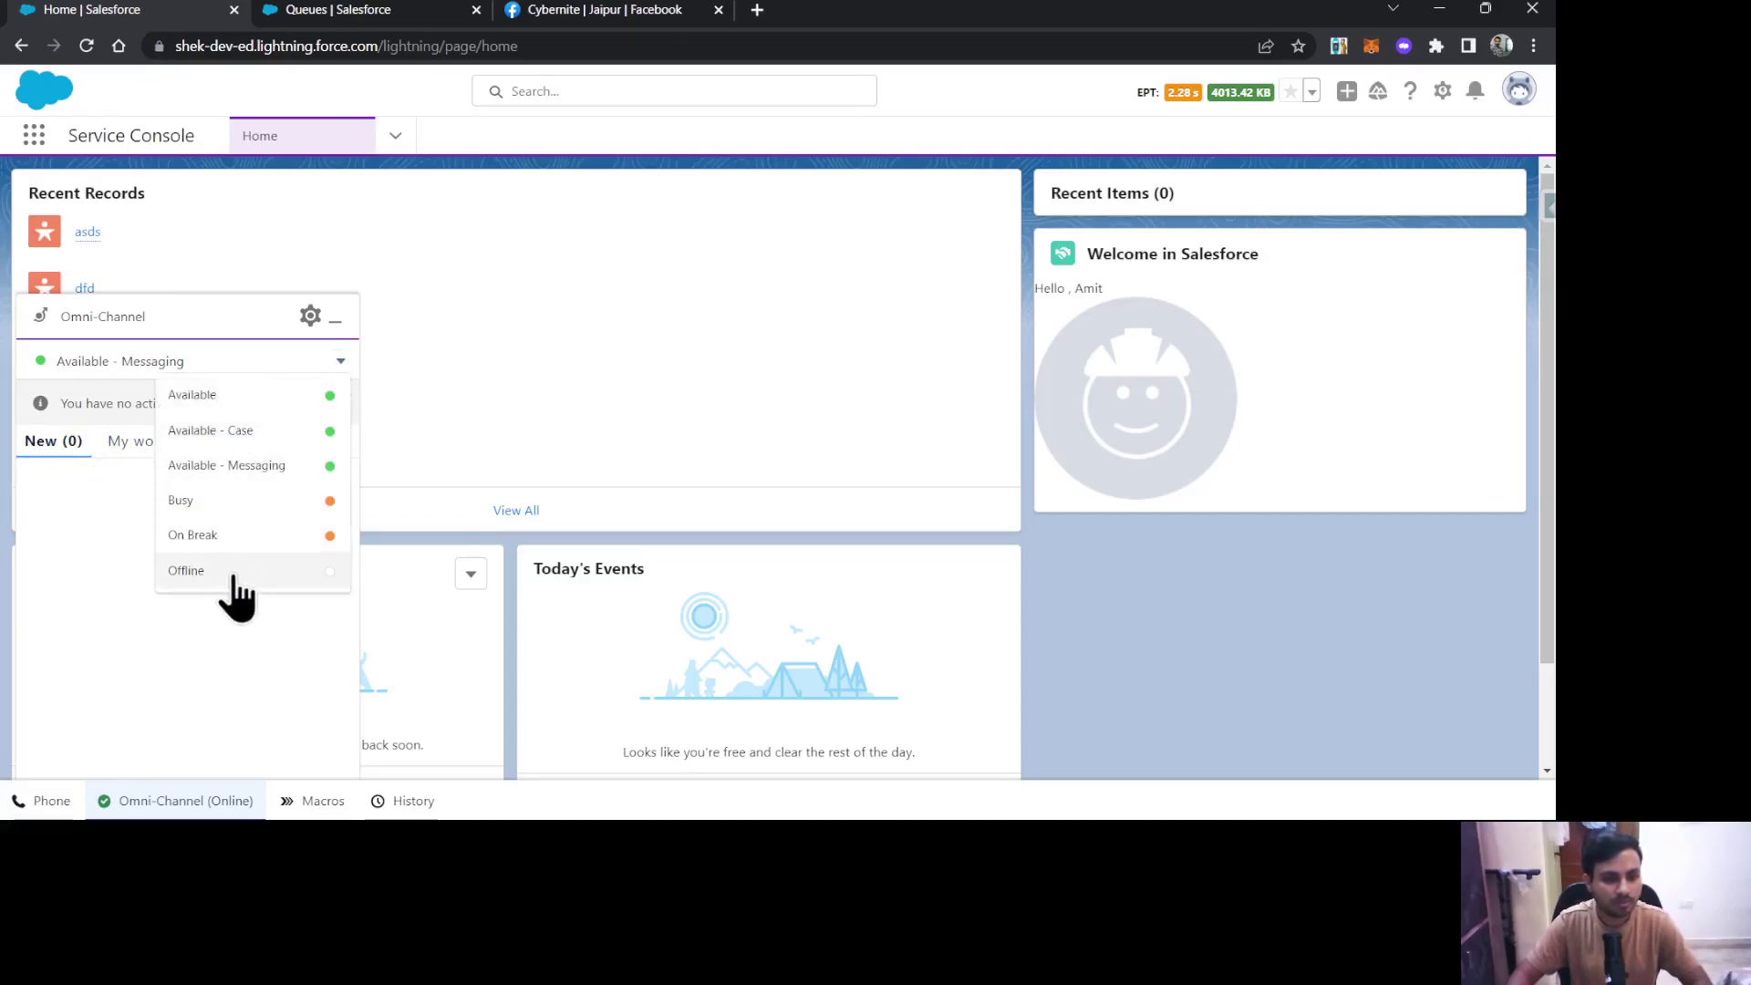
pyautogui.click(219, 571)
pyautogui.click(340, 361)
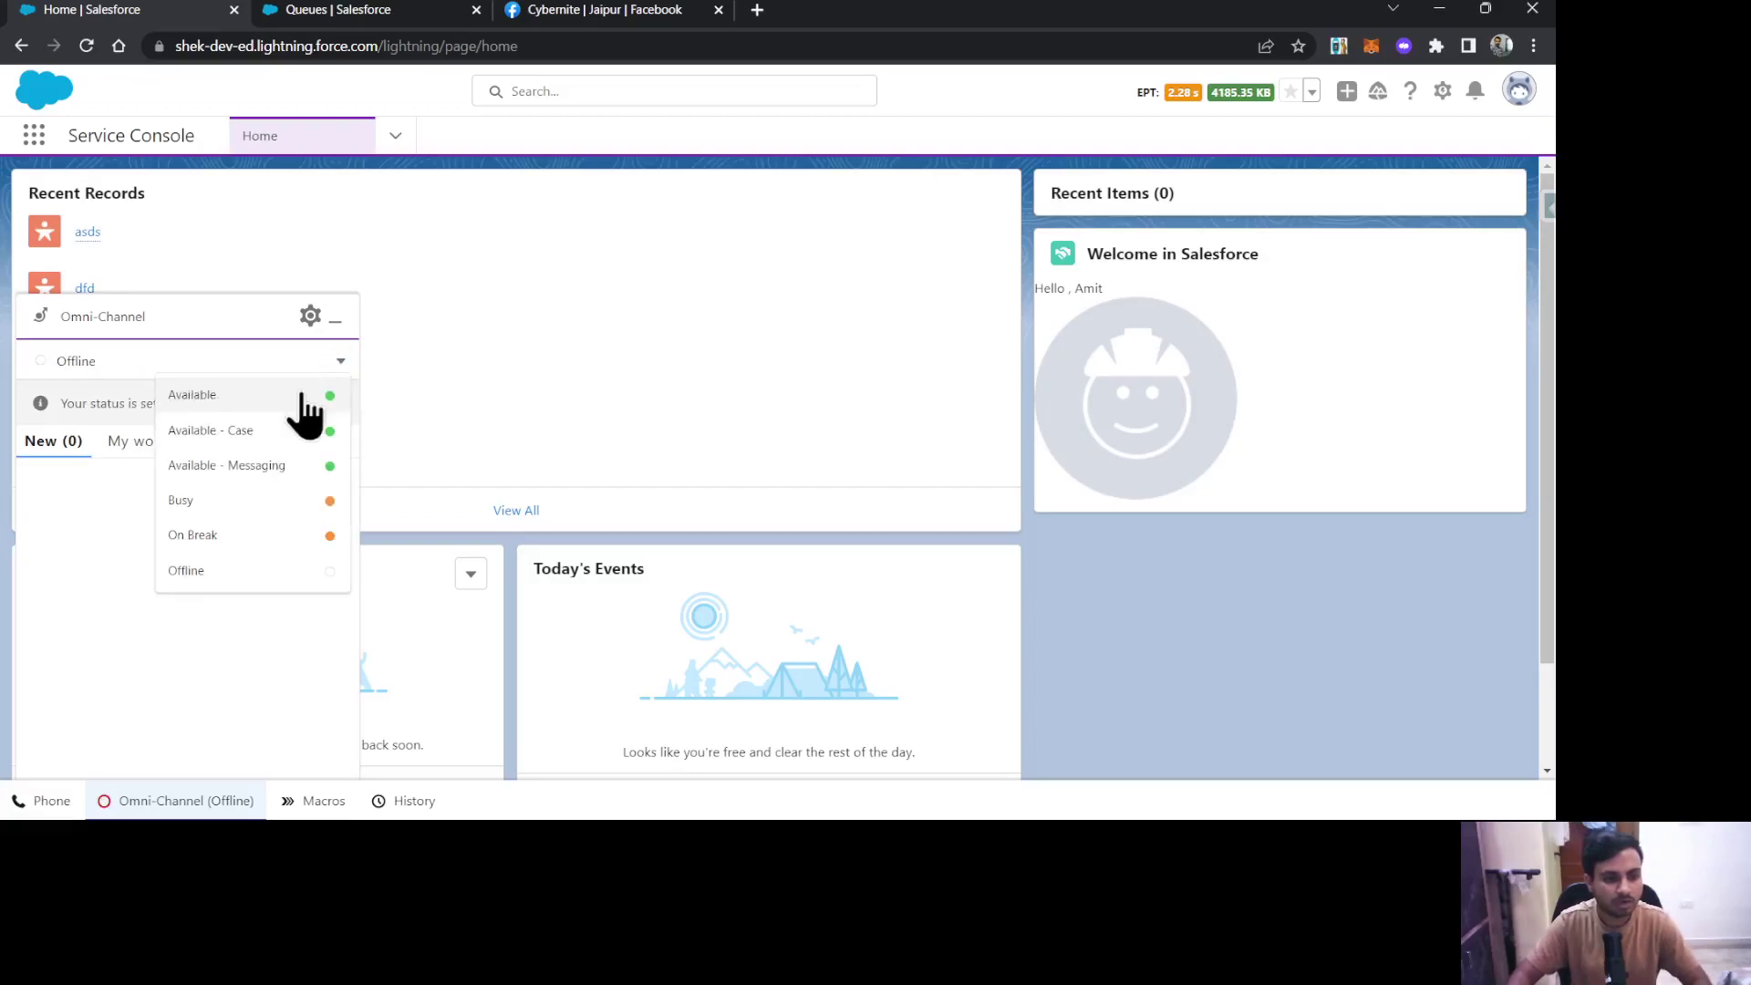
pyautogui.click(273, 472)
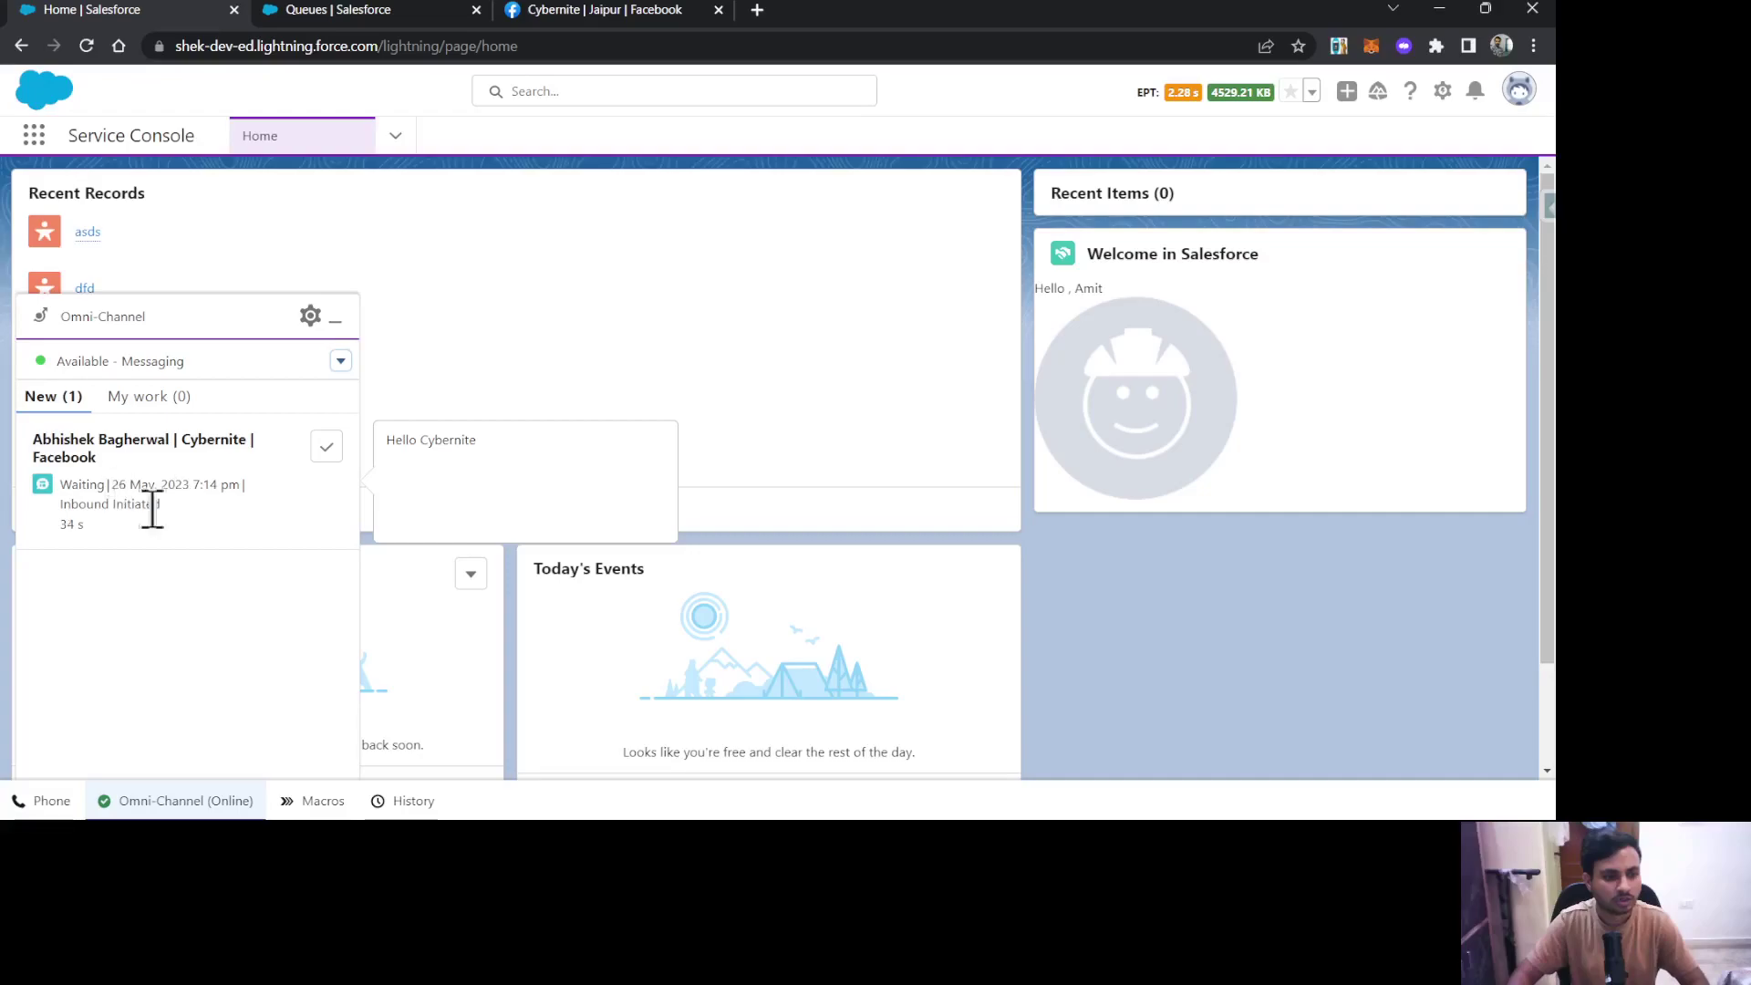
pyautogui.moveTo(171, 480)
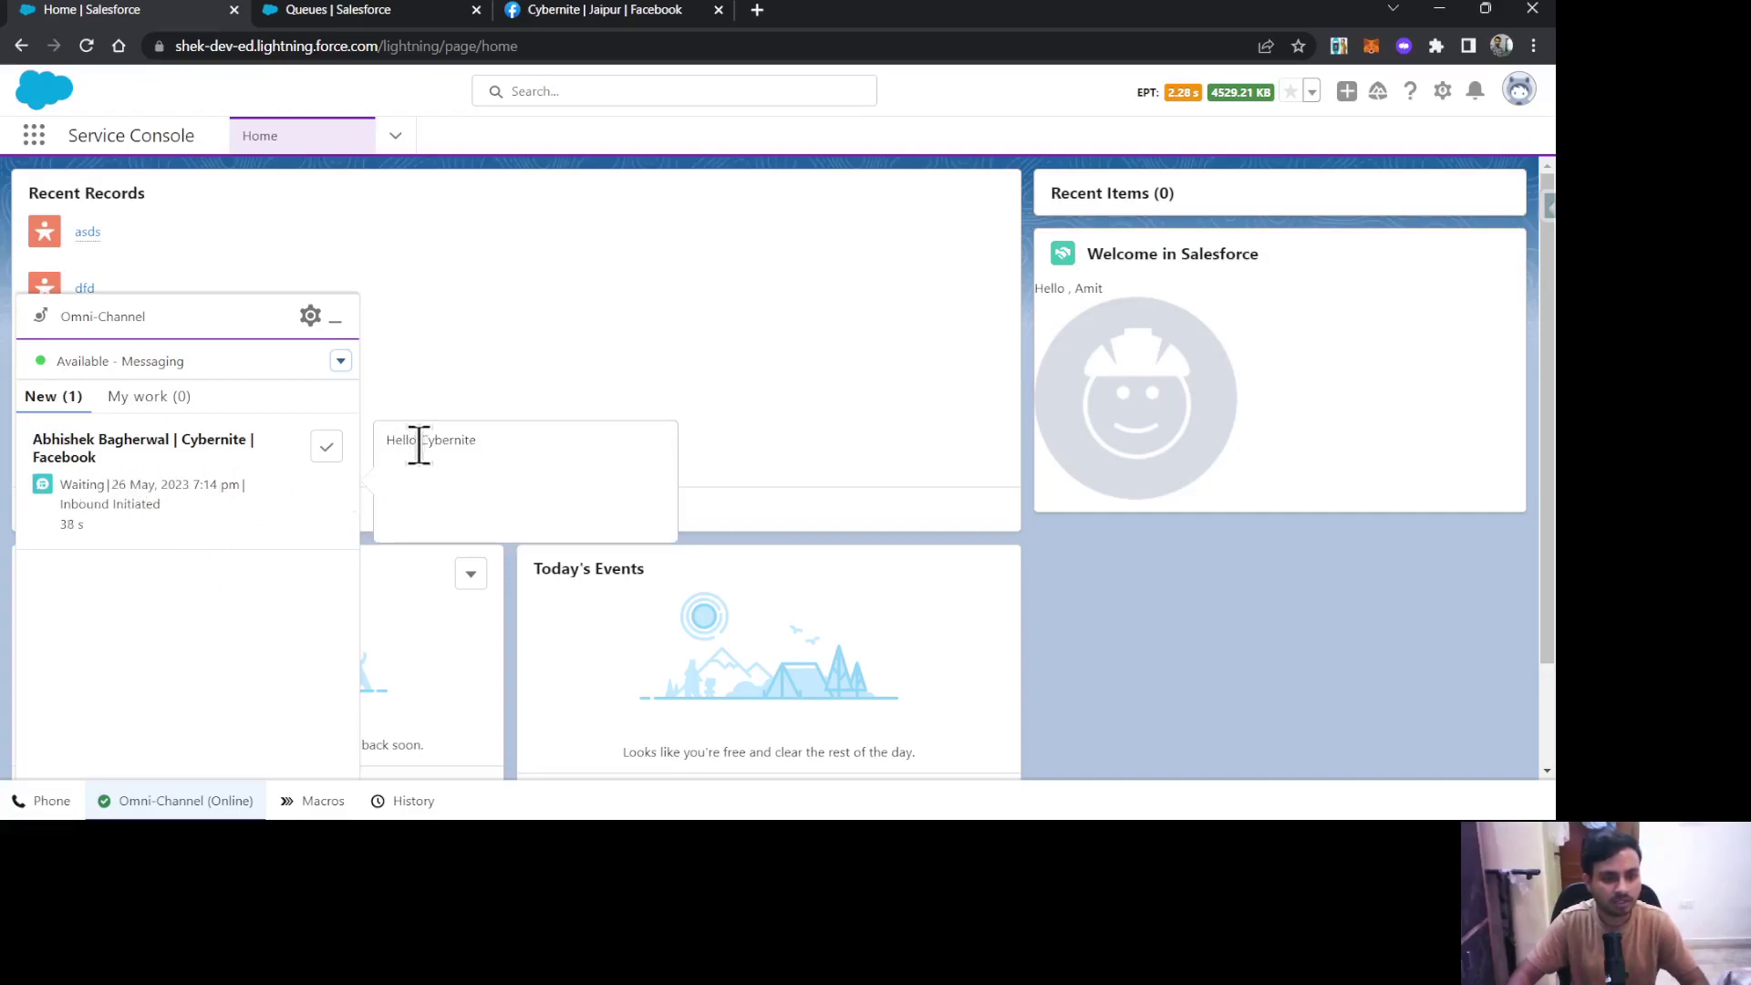
# Step: On Facebook, highlight the 'Thanks for messaging us!' reply and close the duplicate Cybernite chat
pyautogui.click(632, 14)
pyautogui.moveTo(1253, 725)
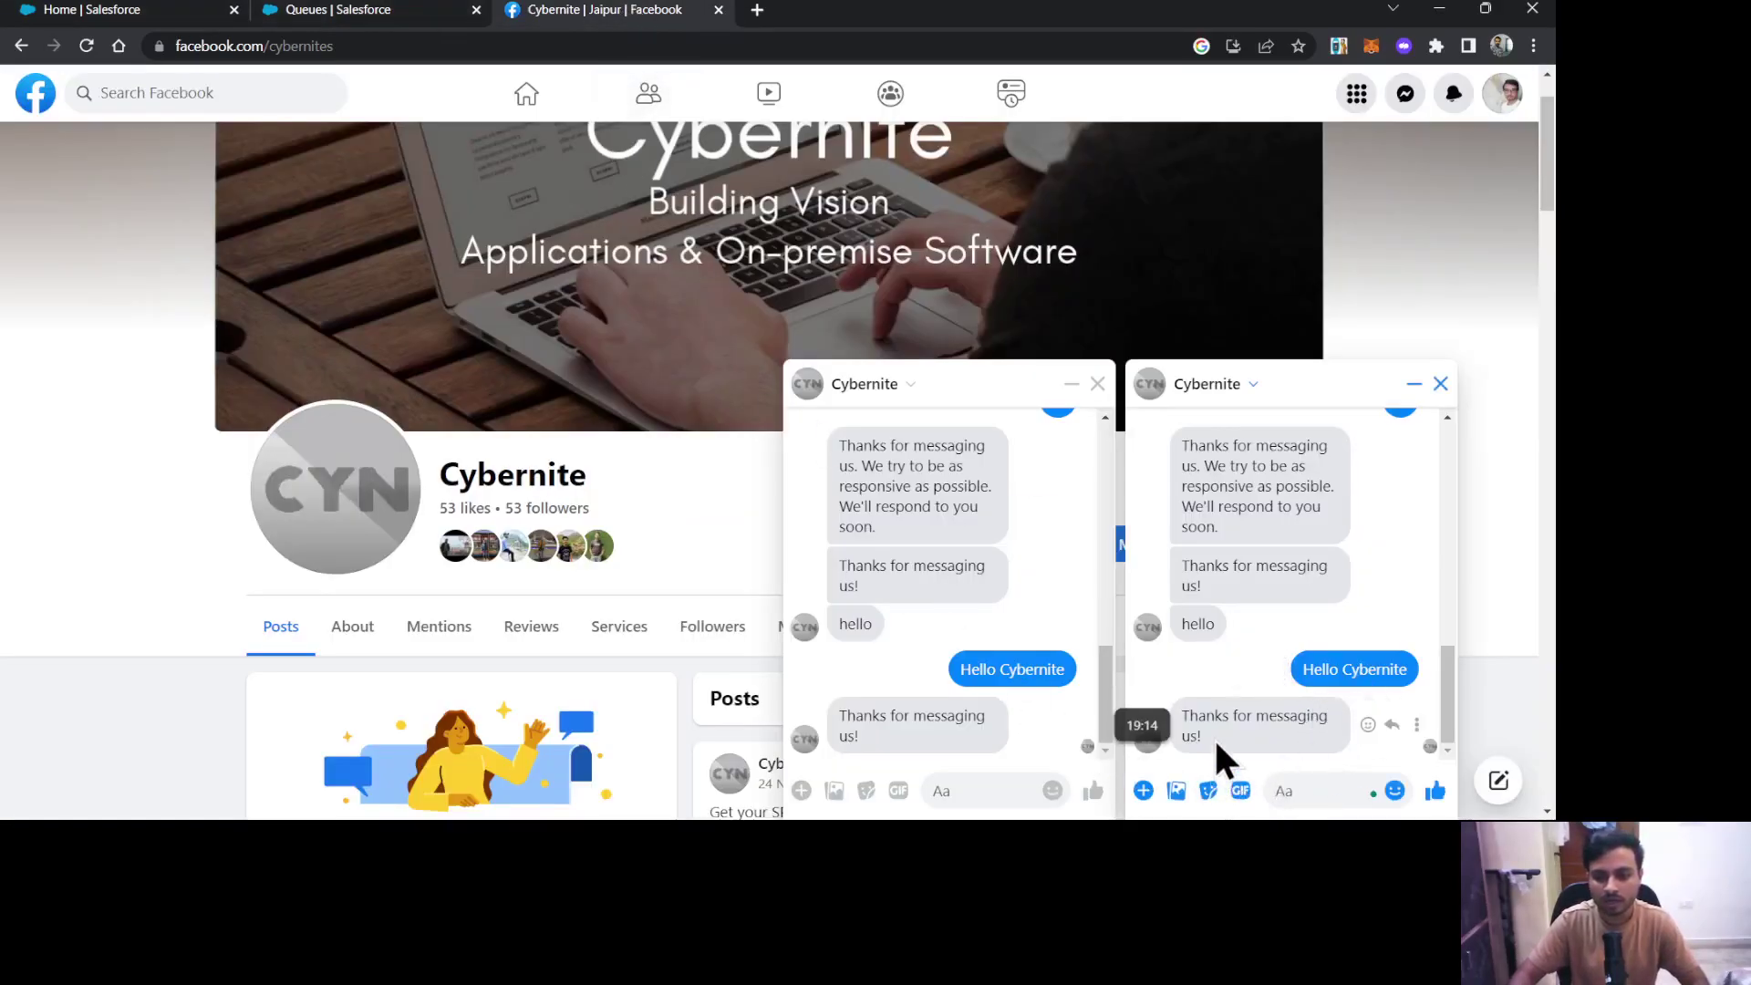
pyautogui.moveTo(1213, 738); pyautogui.dragTo(1181, 721)
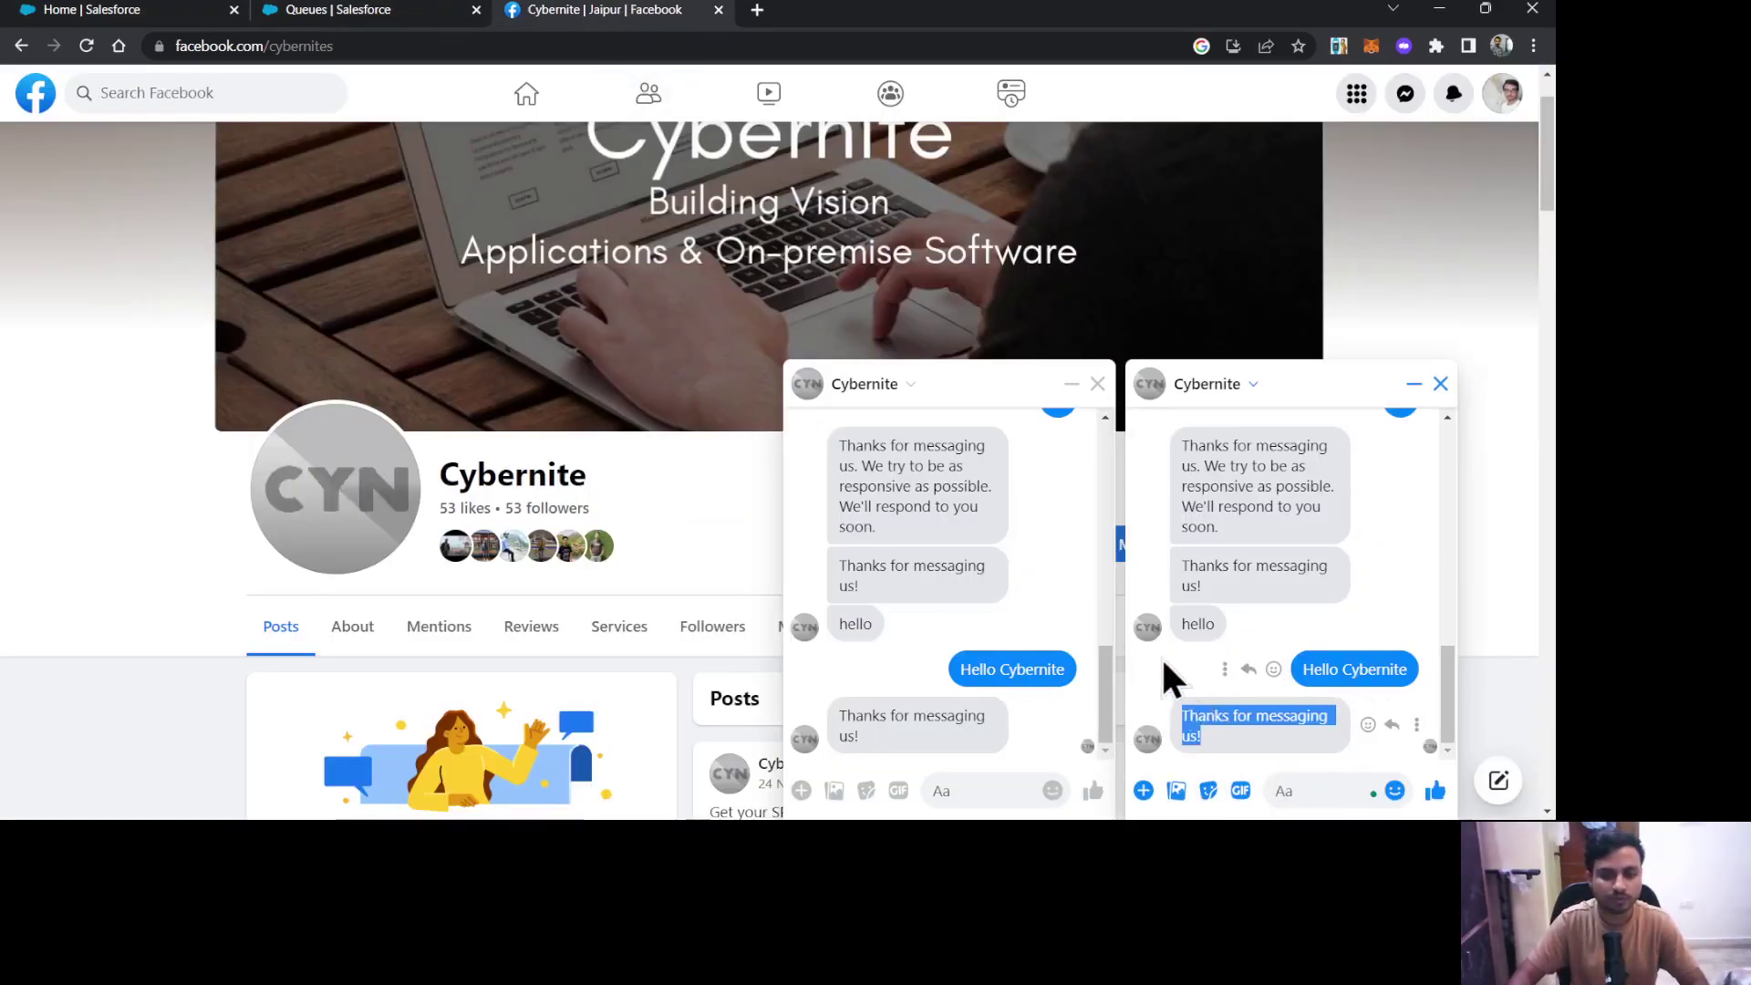
pyautogui.moveTo(914, 486)
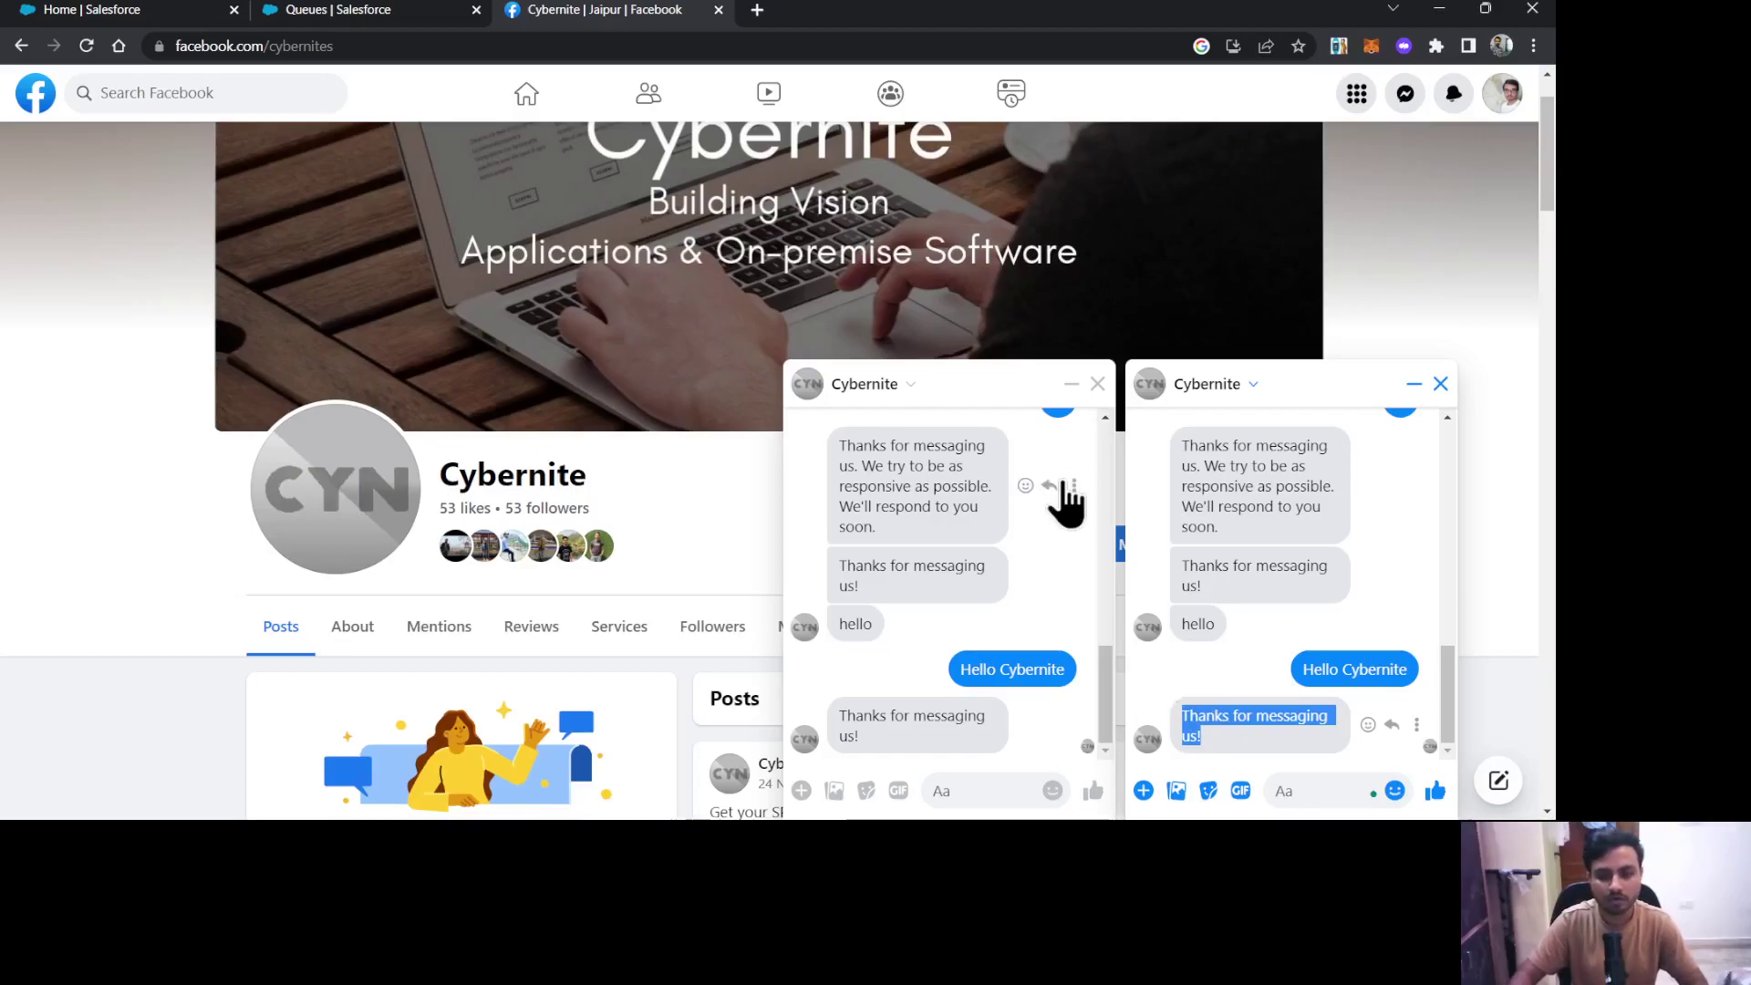
pyautogui.click(1097, 384)
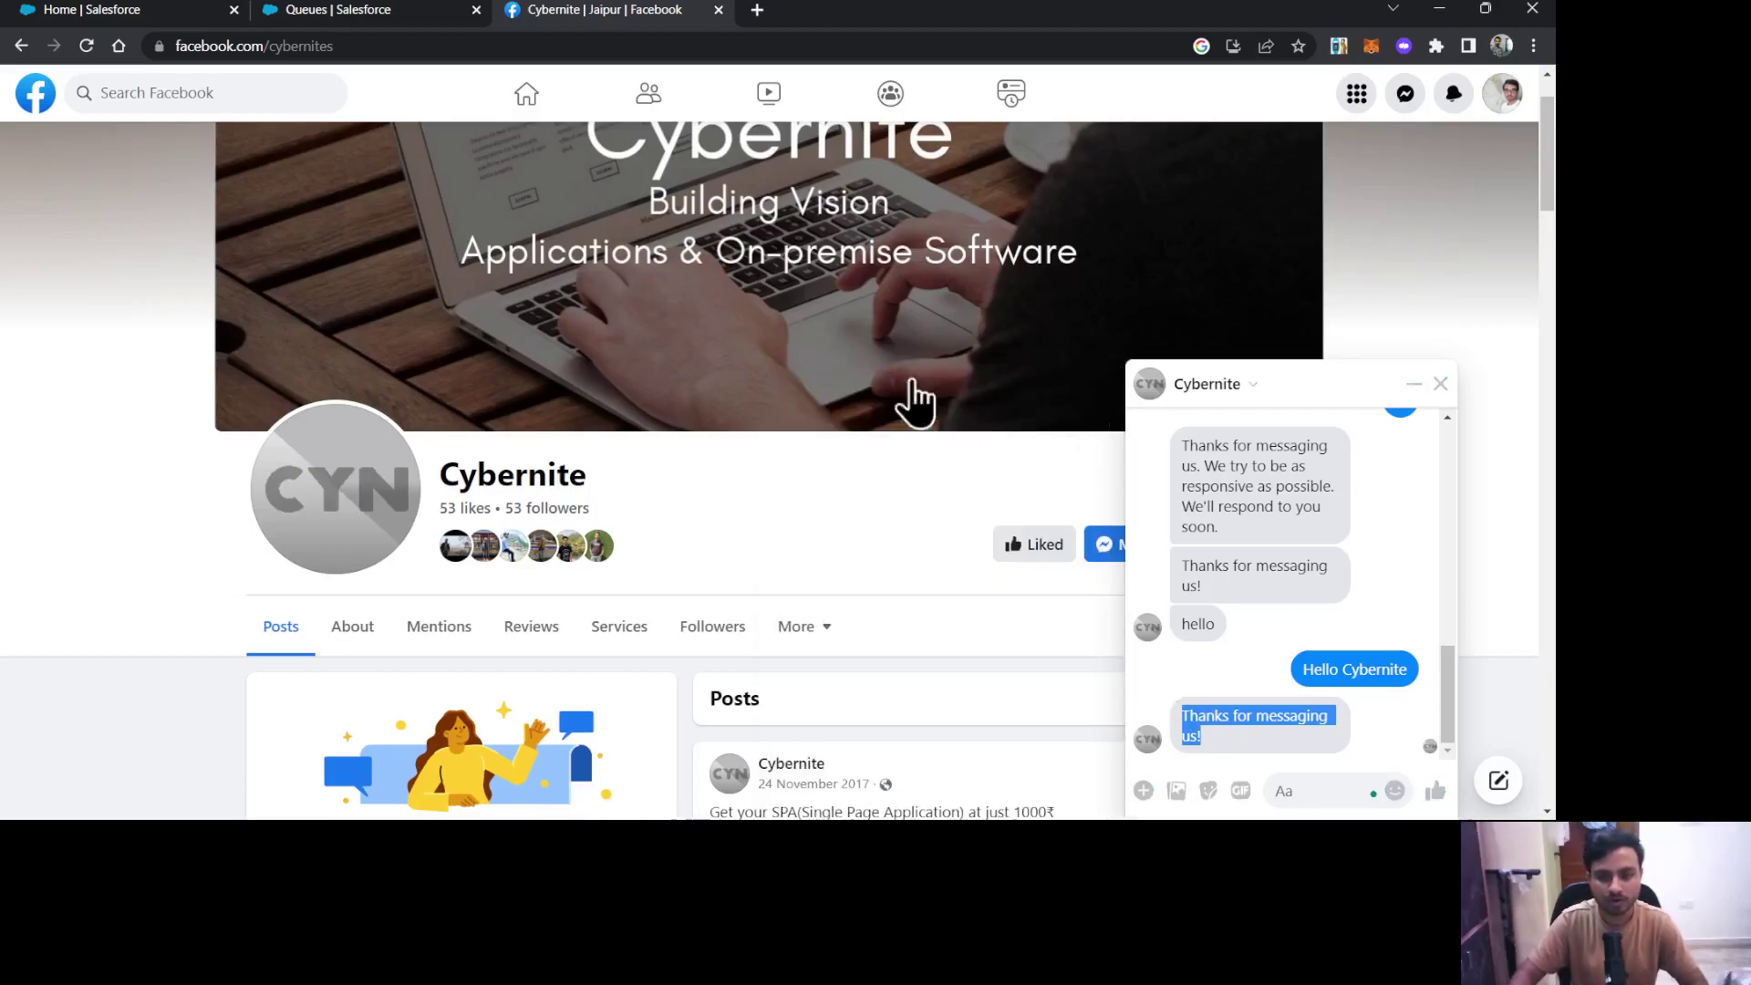
# Step: Accept the Facebook message request and send the greeting 'Hello Customer, what can I help you ?'
pyautogui.click(130, 10)
pyautogui.click(333, 442)
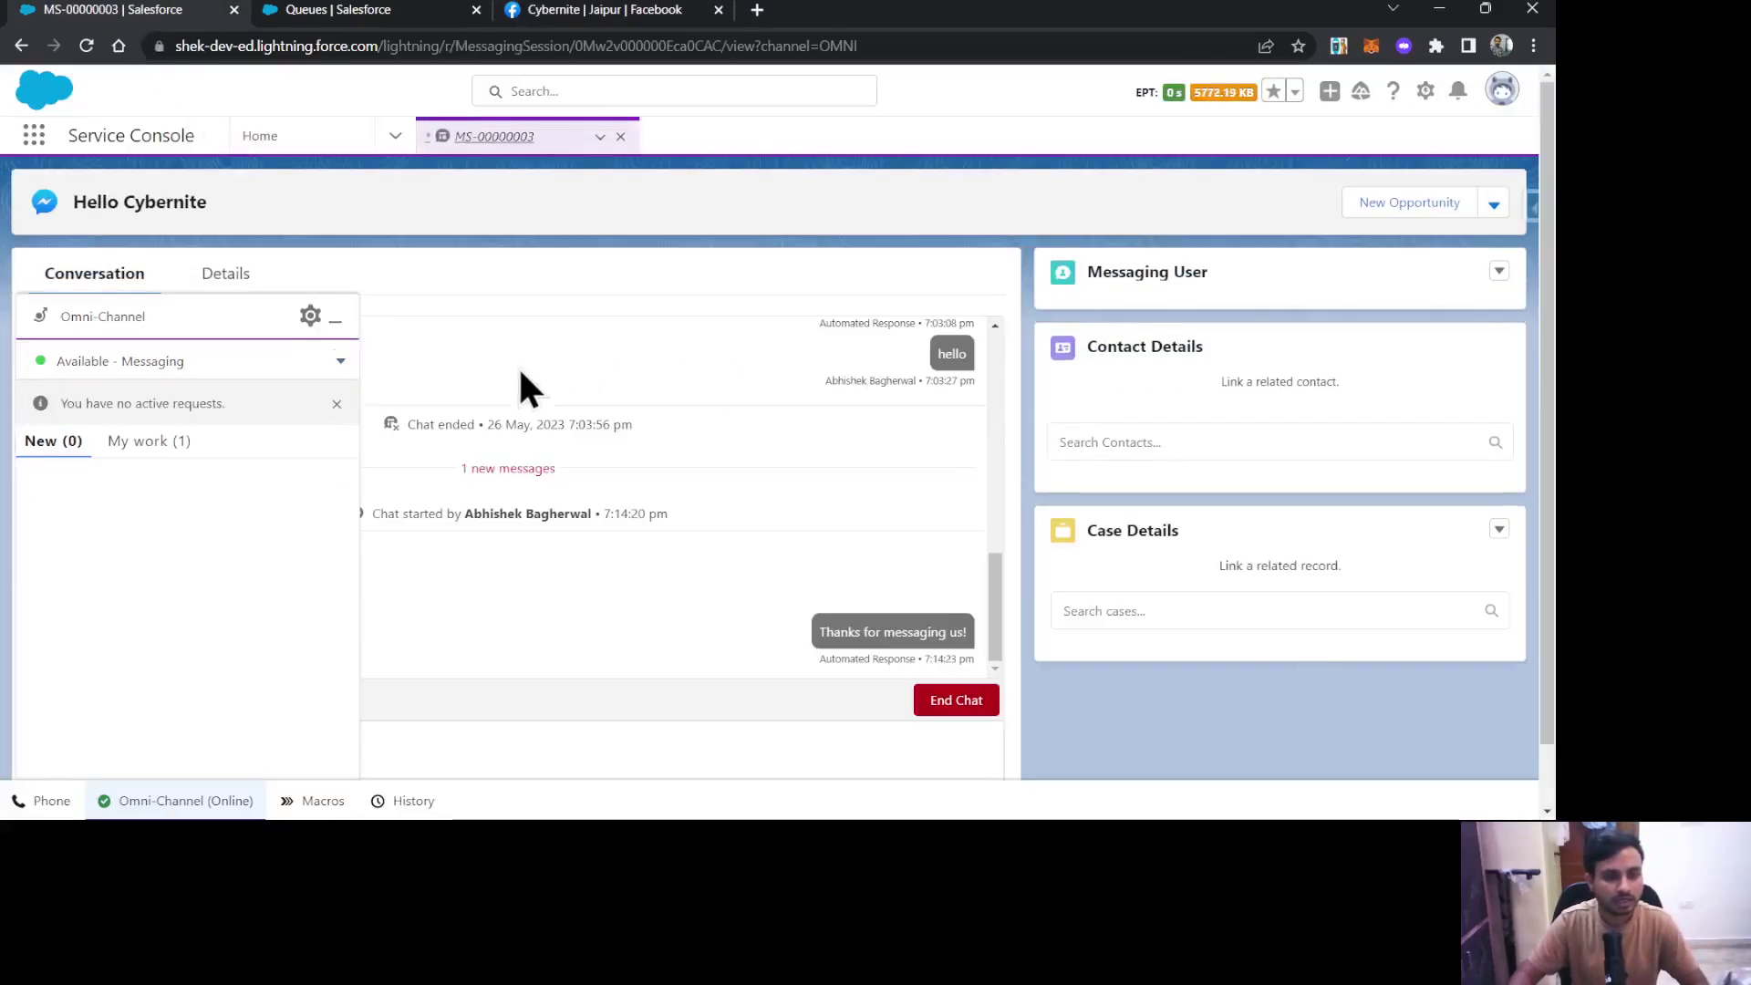
pyautogui.click(333, 316)
pyautogui.click(318, 740)
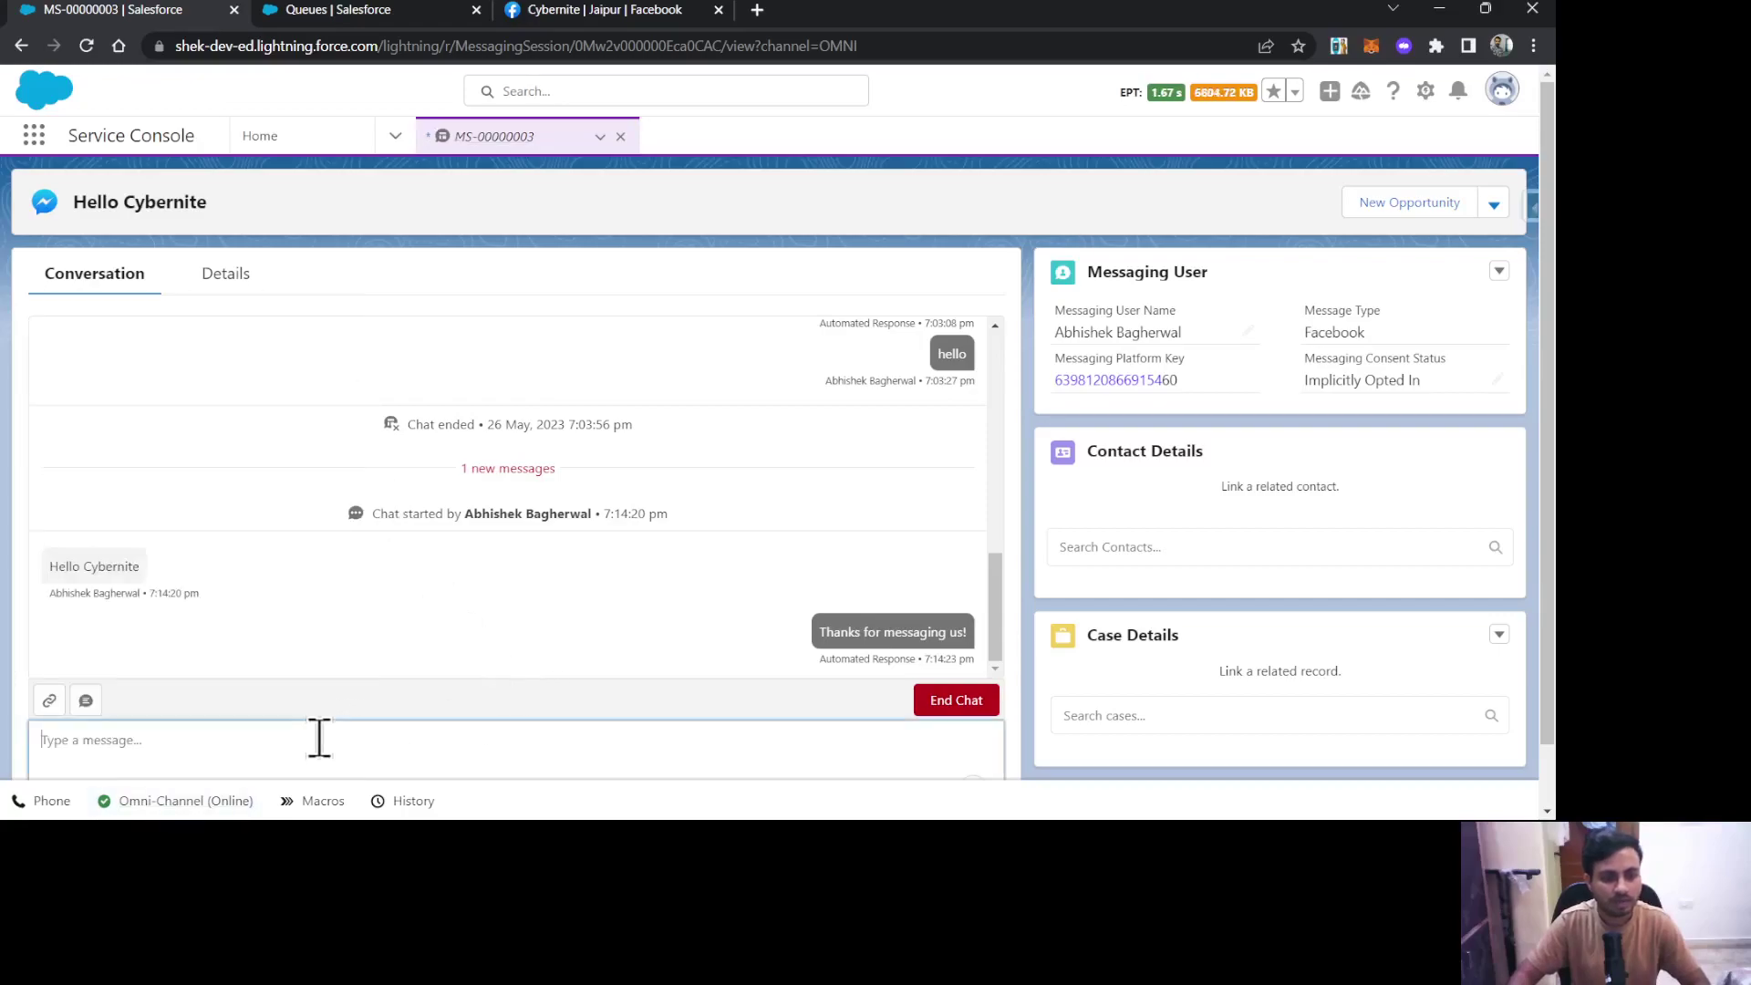
pyautogui.write('He')
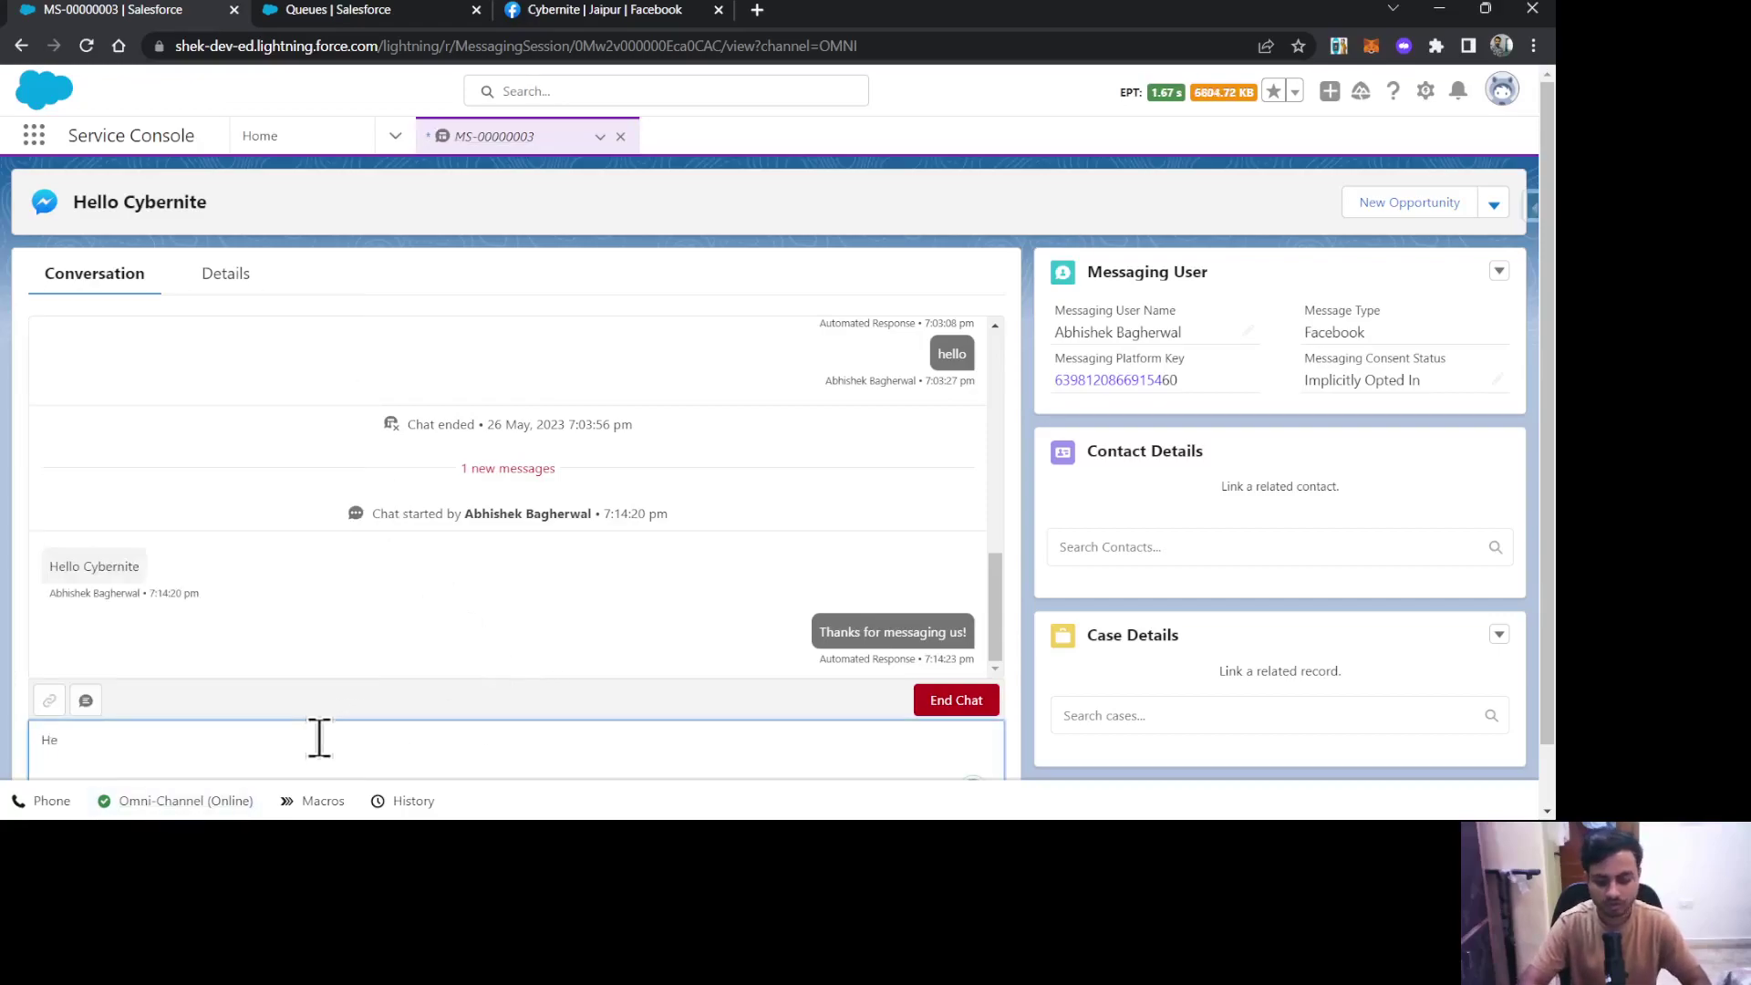
pyautogui.write('llo')
pyautogui.write(' C')
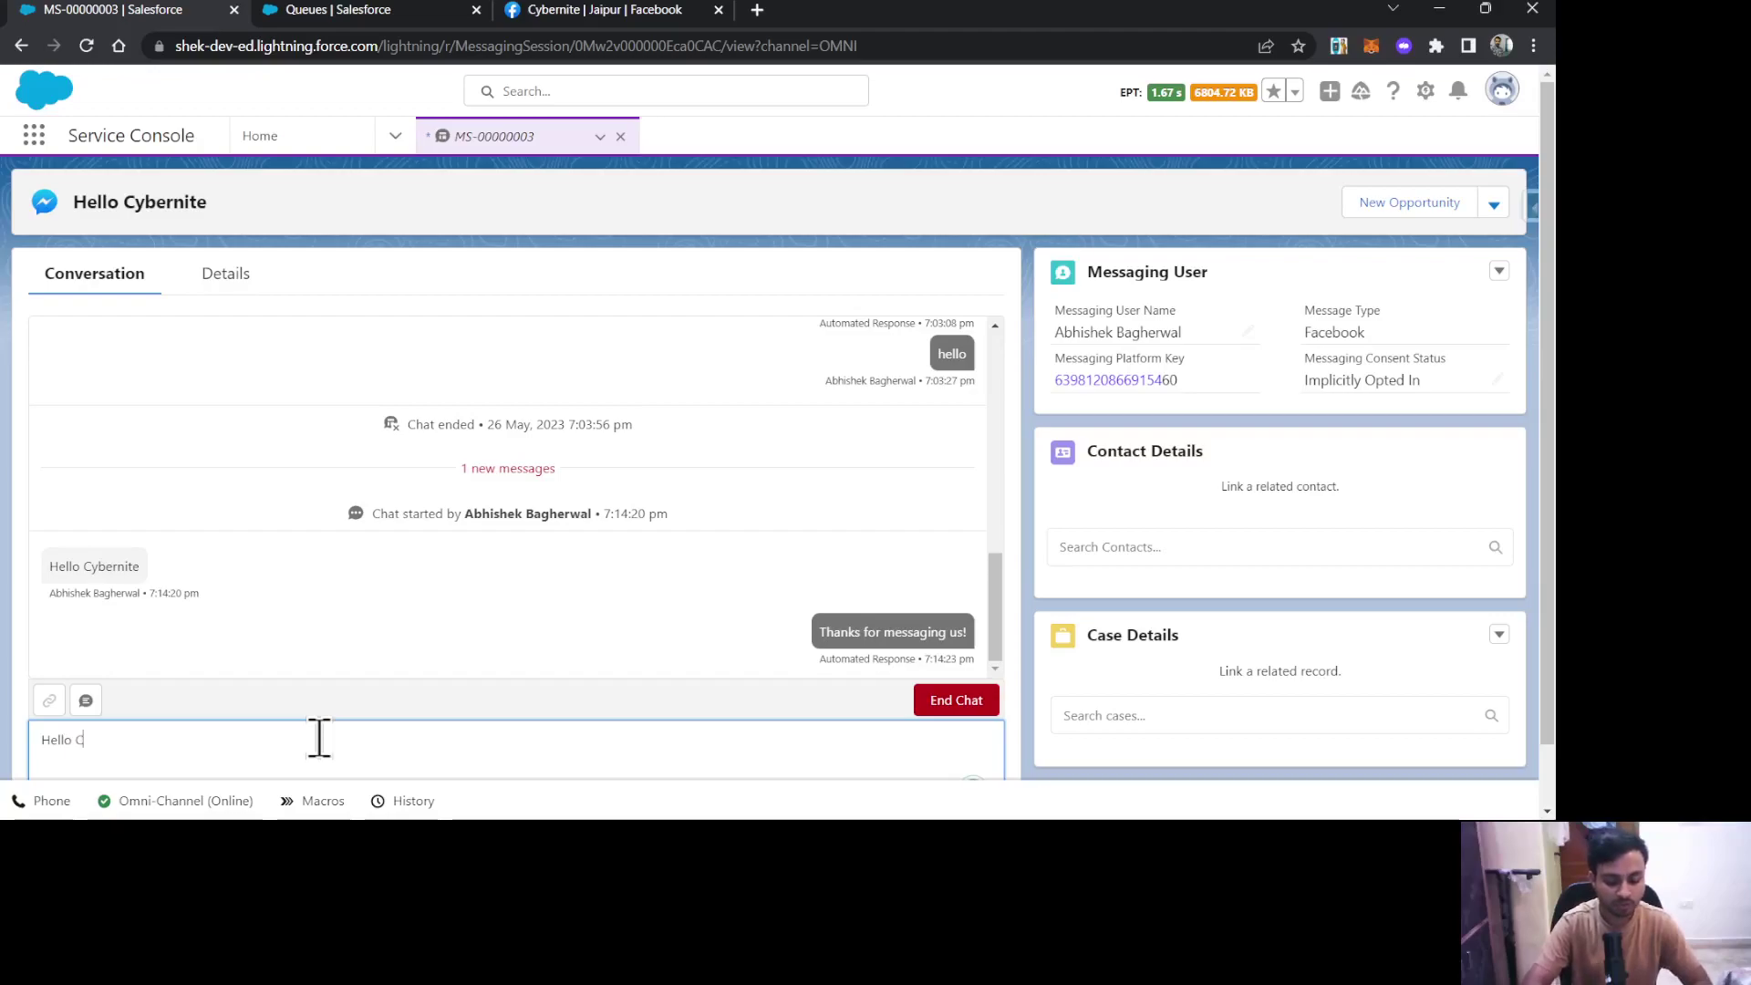
pyautogui.write('usto')
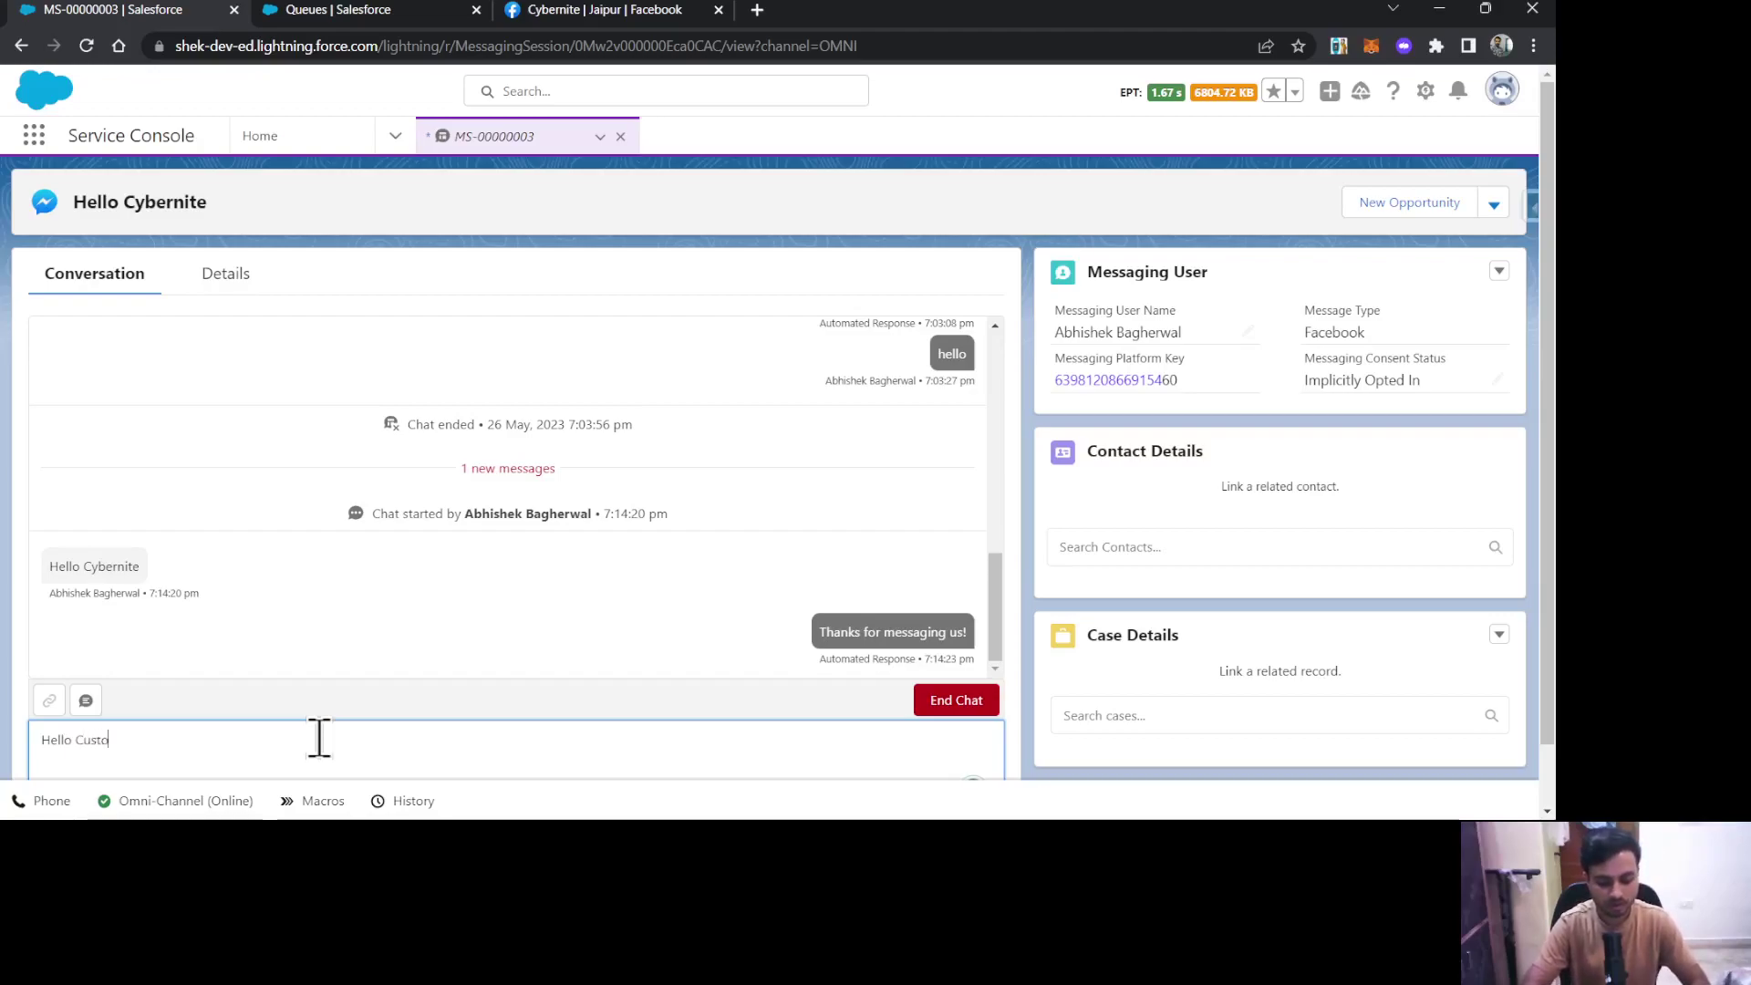
pyautogui.write('mer, what ')
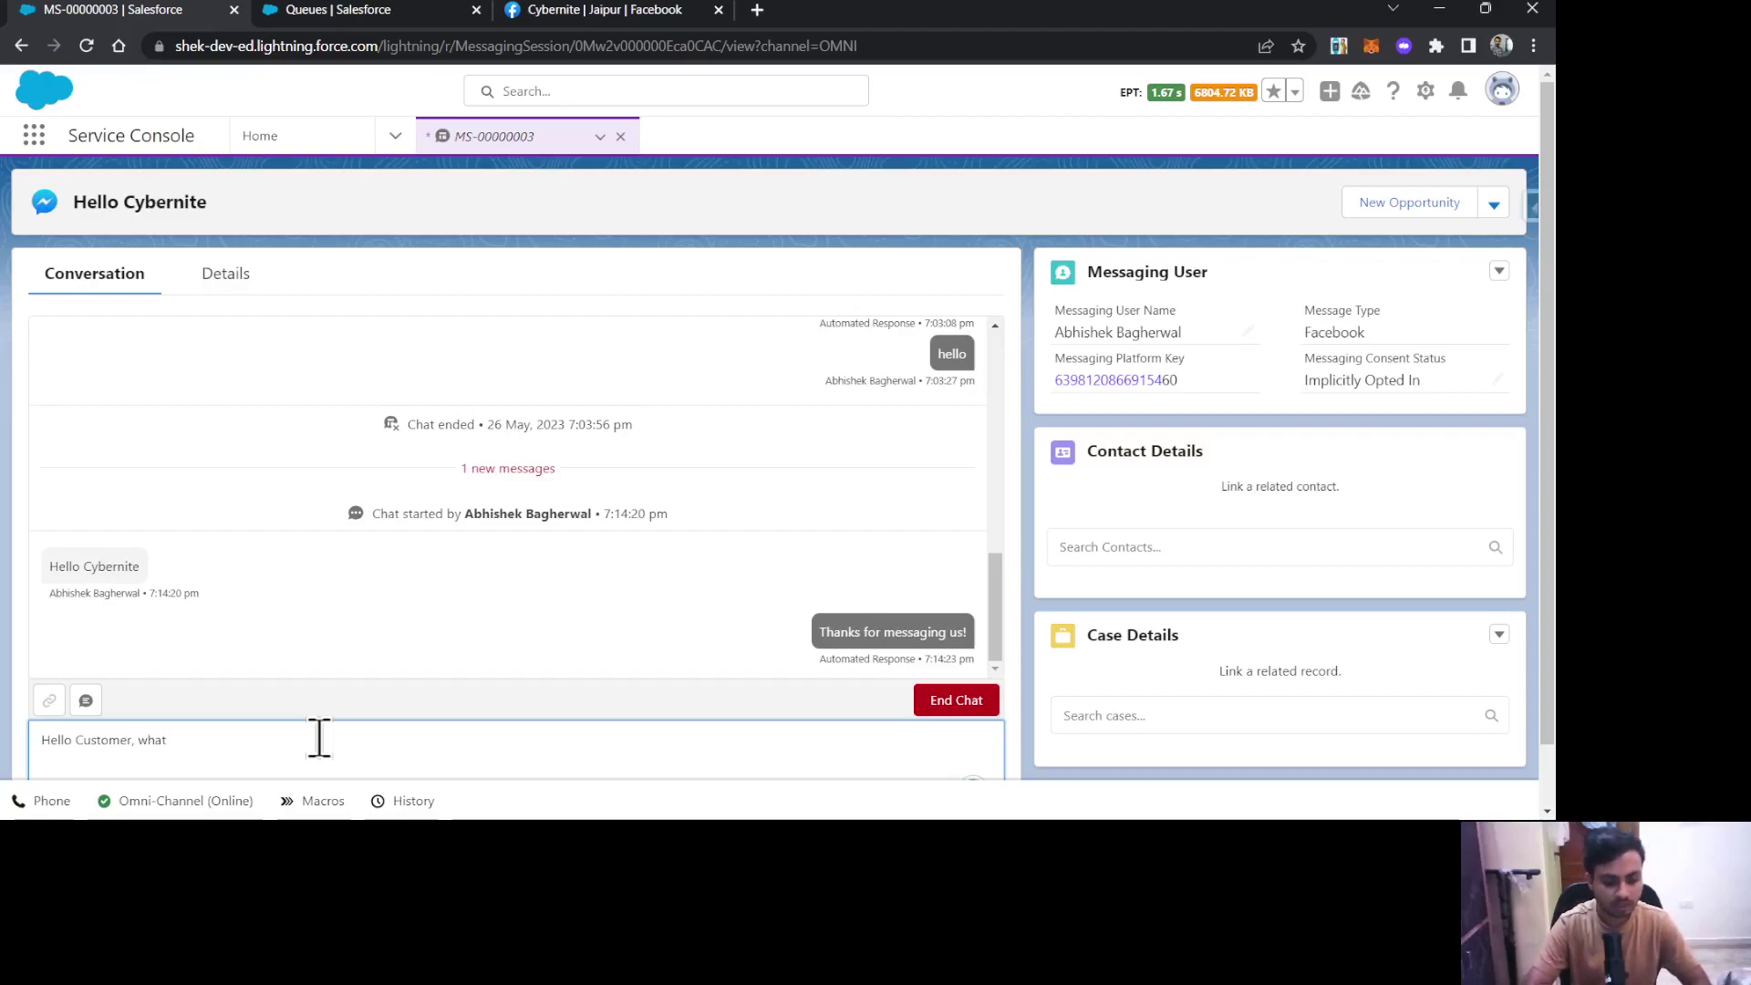
pyautogui.write(' can I he')
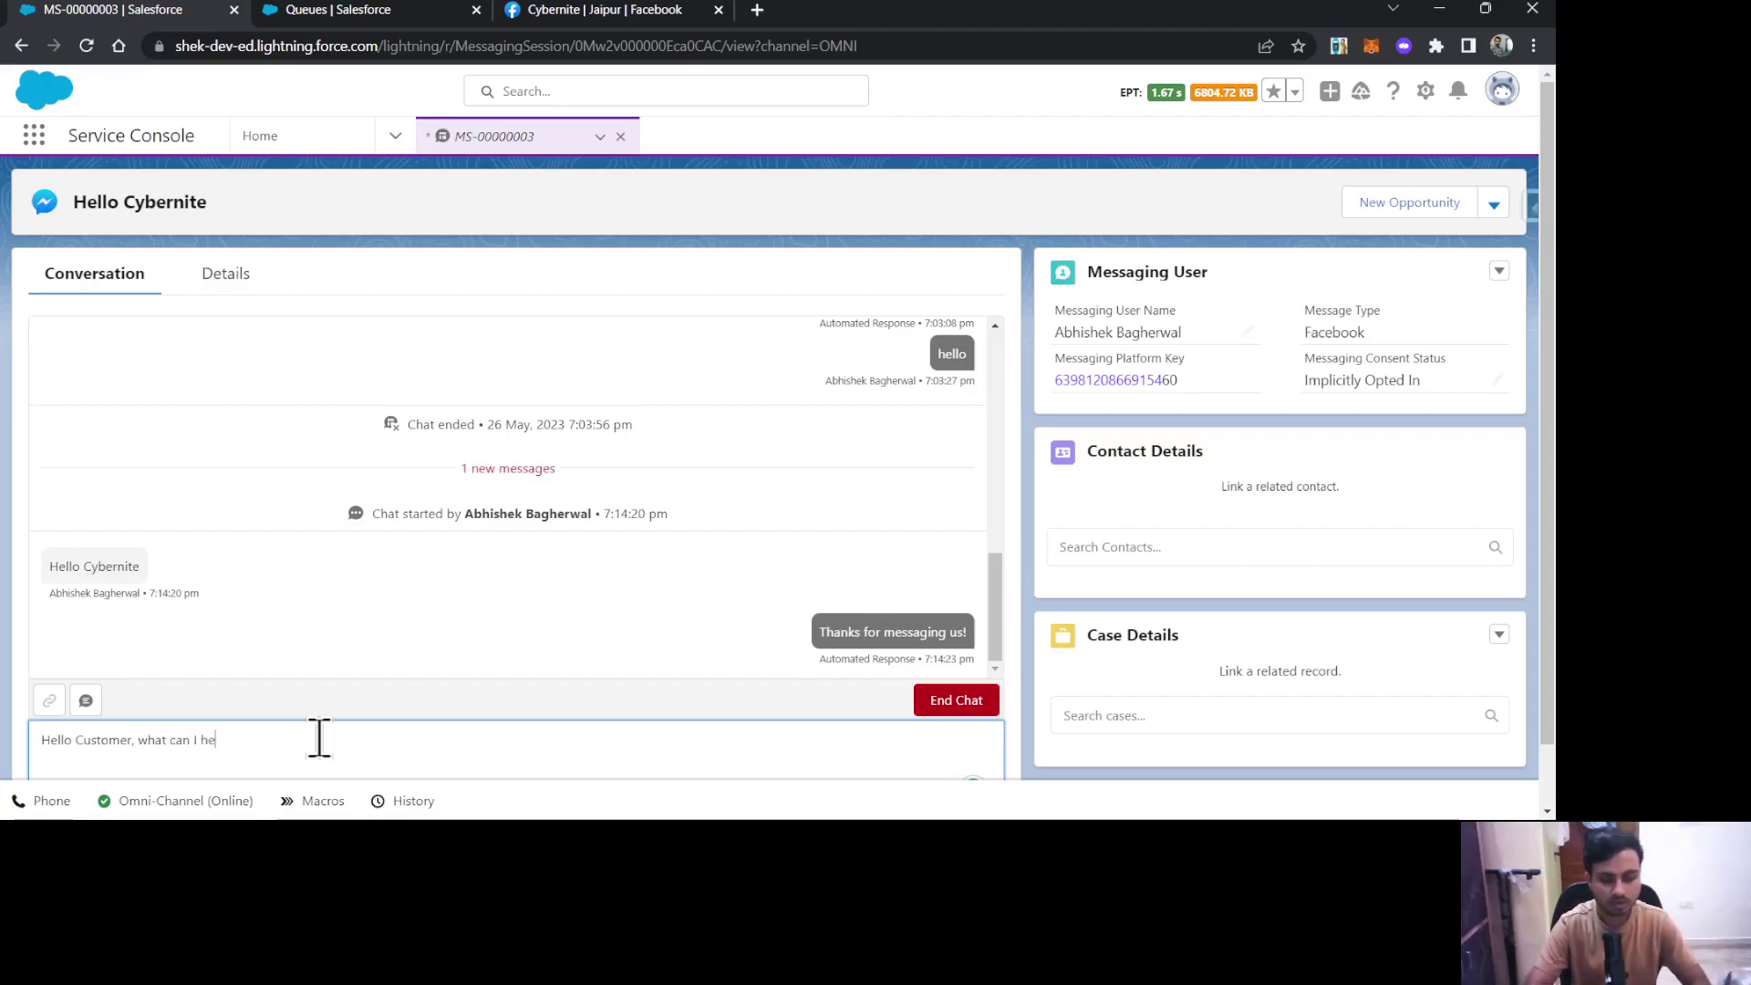
pyautogui.write('lp you ')
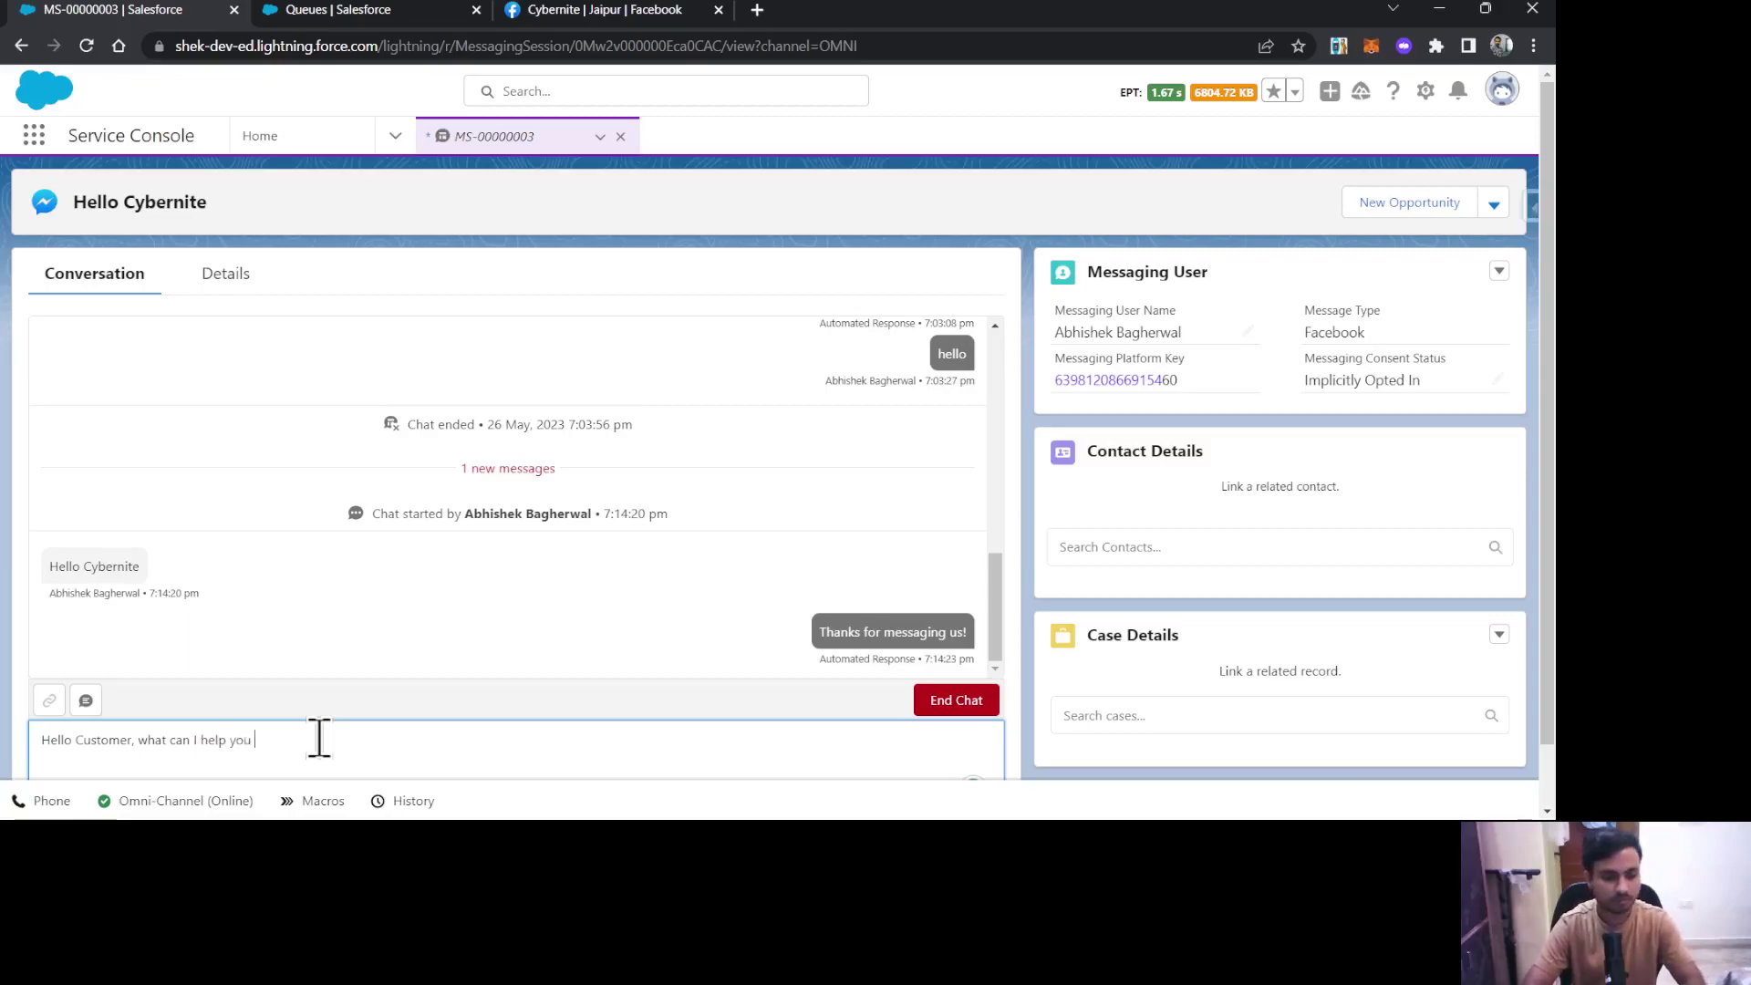
pyautogui.write('?')
pyautogui.press('Return')
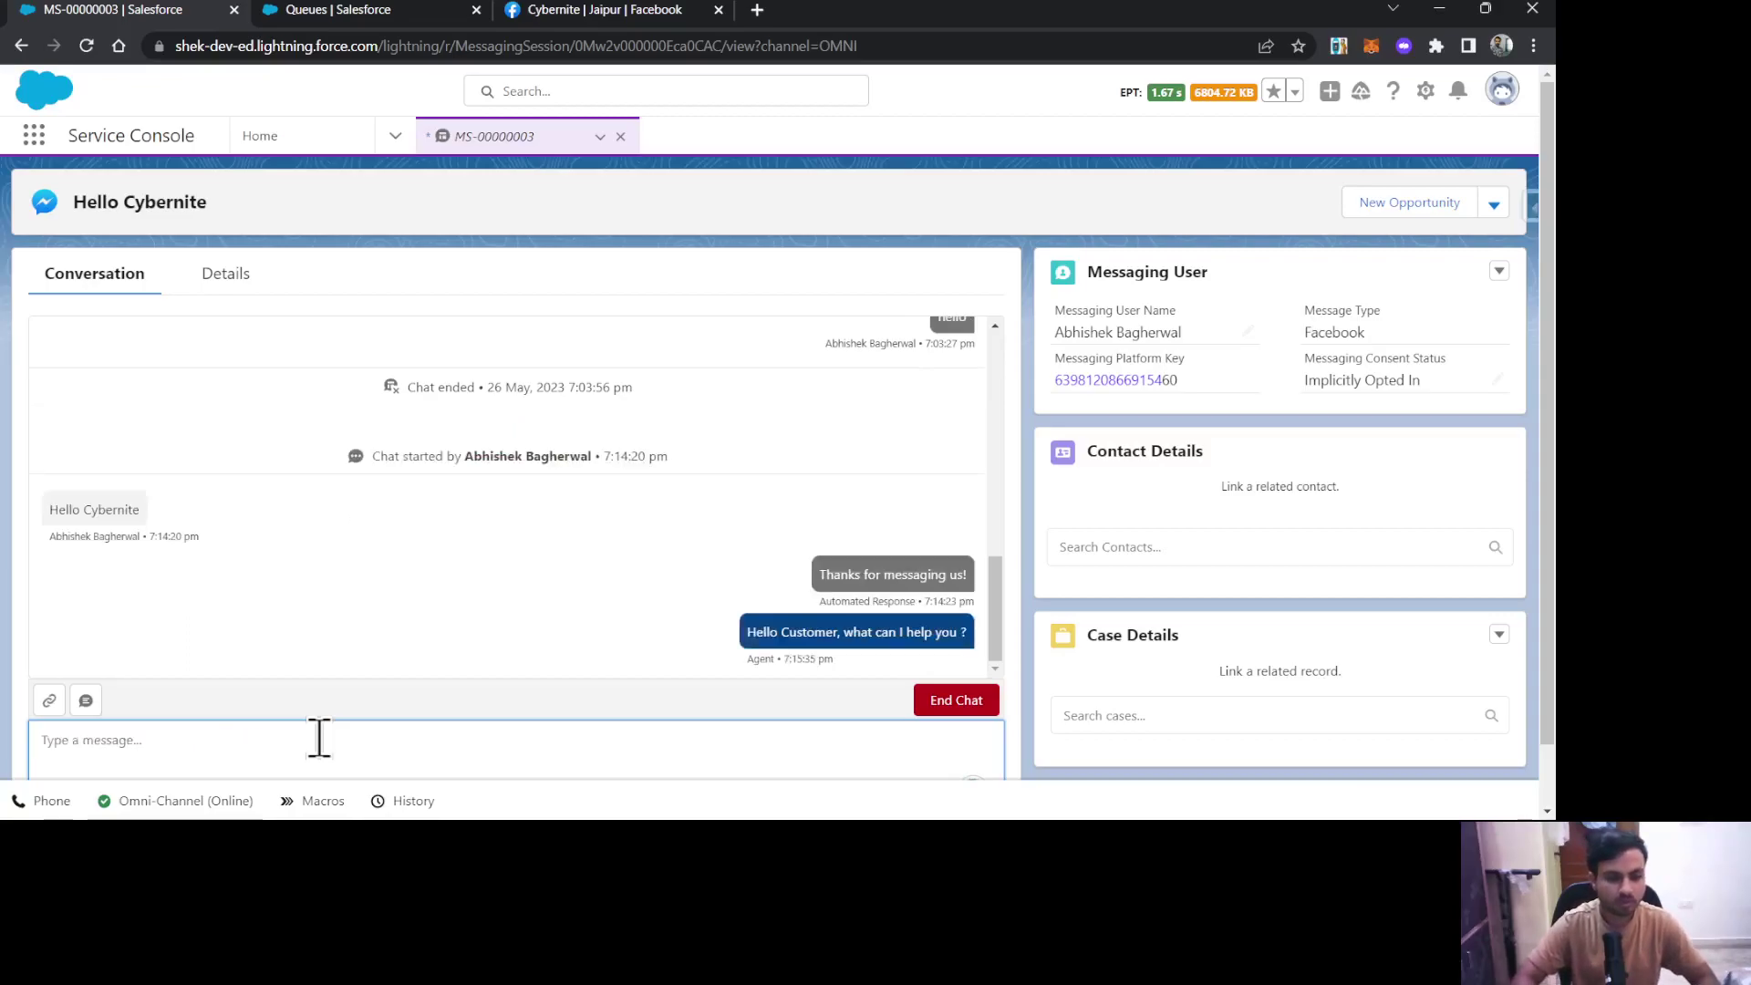
# Step: In the customer's Facebook chat, close the duplicate Cybernite chat window
pyautogui.click(590, 10)
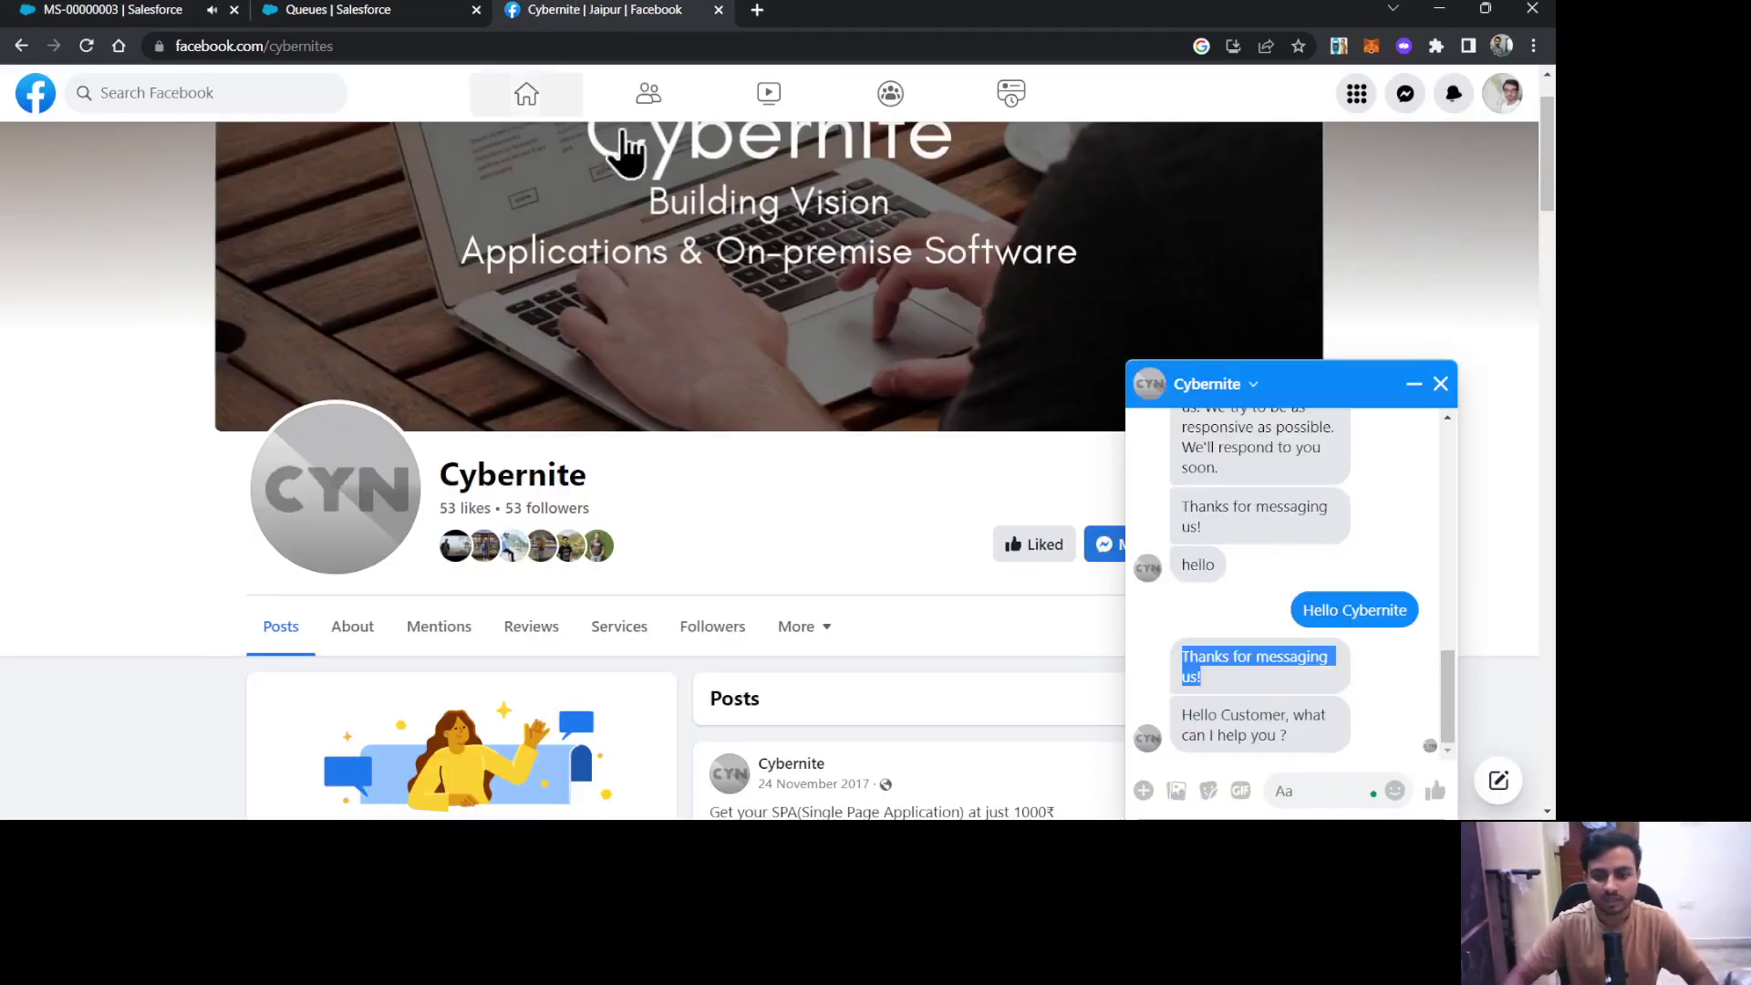
pyautogui.click(1379, 684)
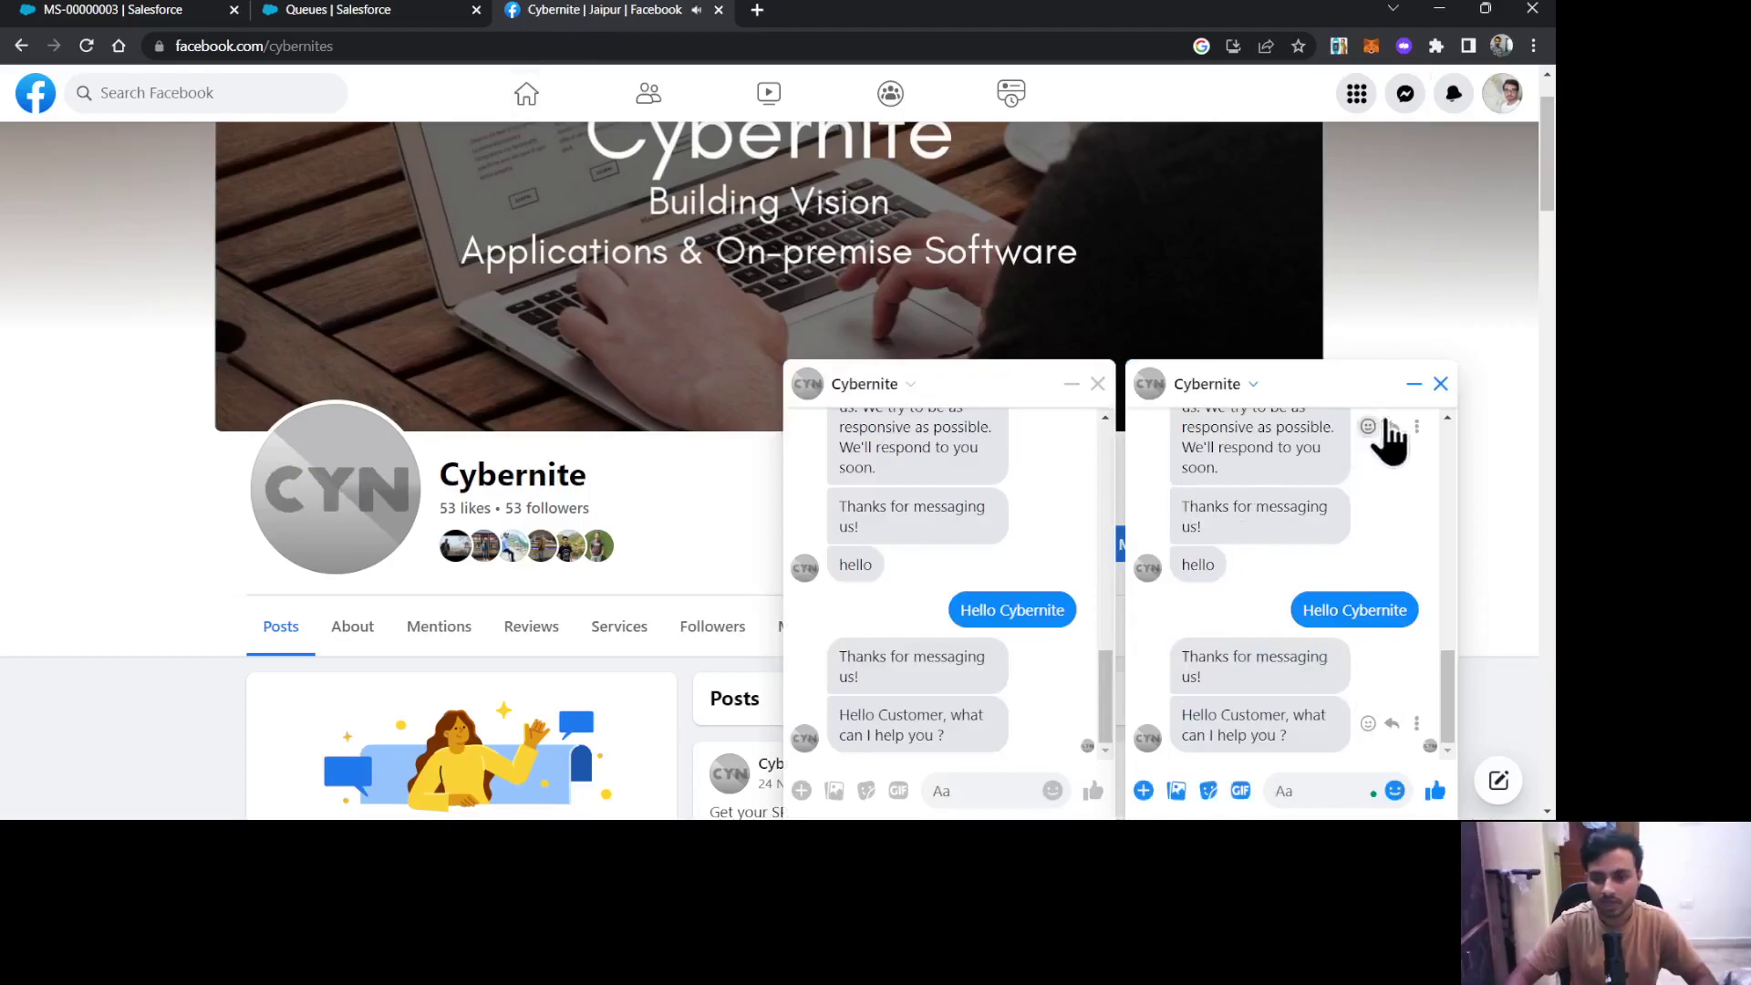
pyautogui.click(1441, 384)
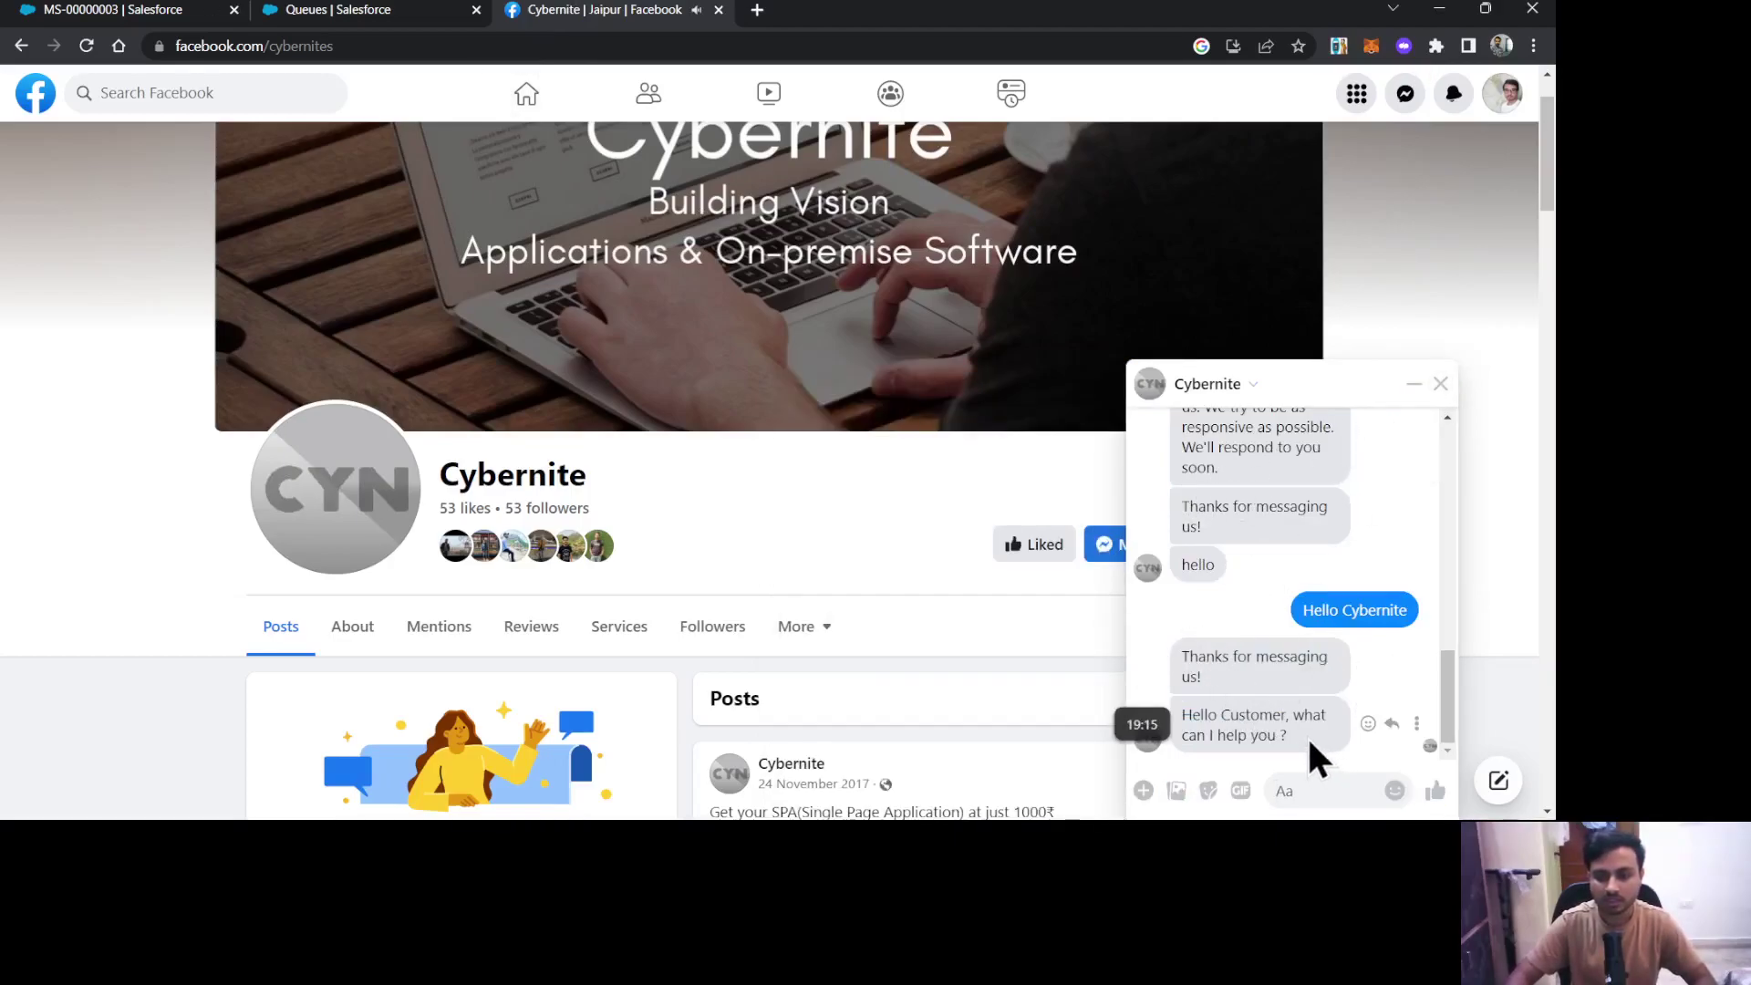
# Step: Send the customer reply 'I need help with your product service', then return to Salesforce
pyautogui.click(1309, 790)
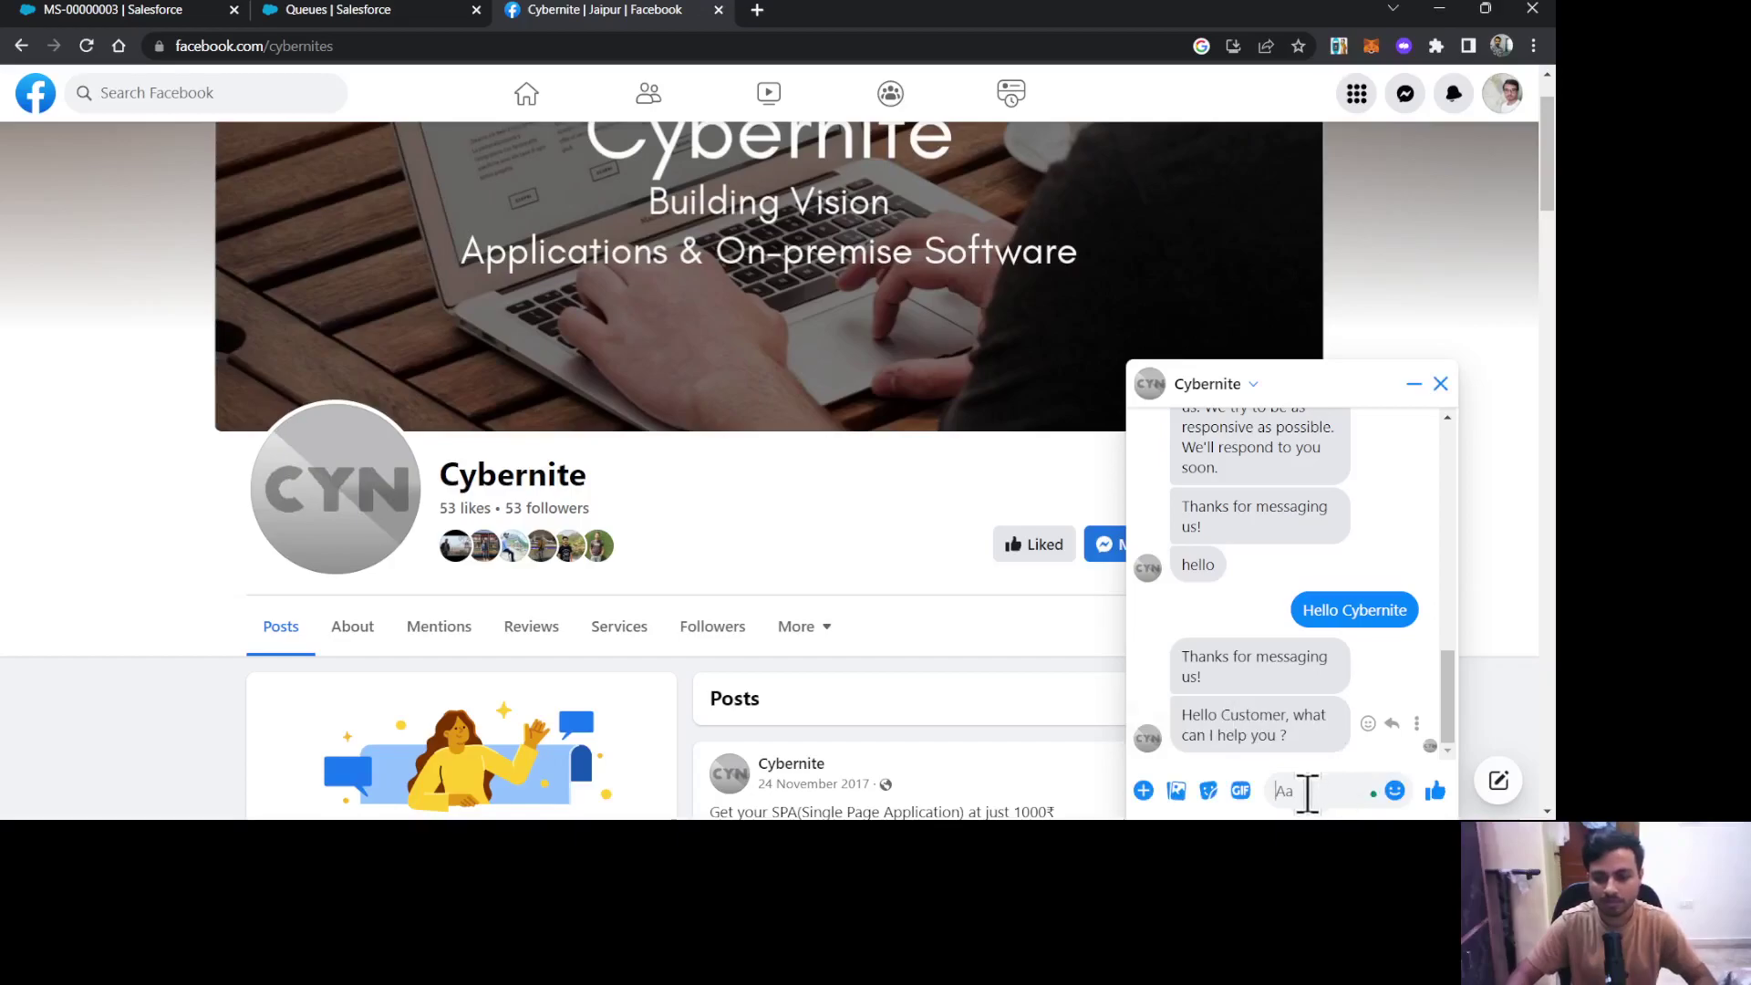
pyautogui.write('I')
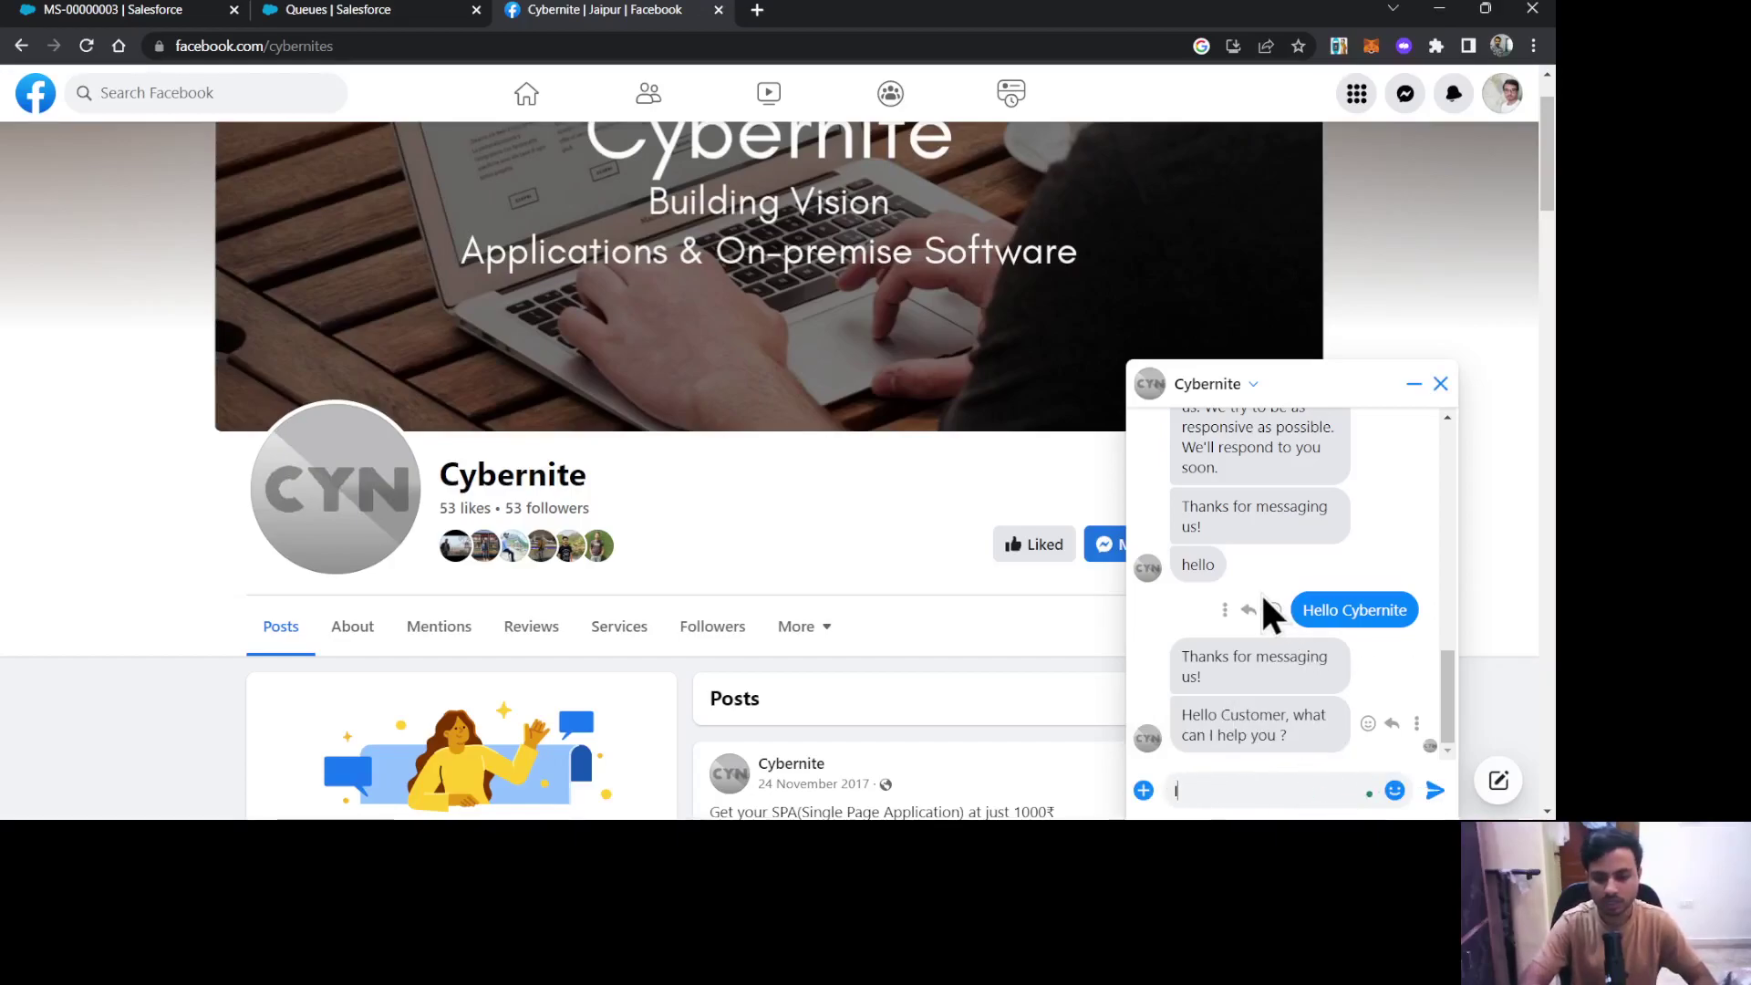
pyautogui.write(' need ')
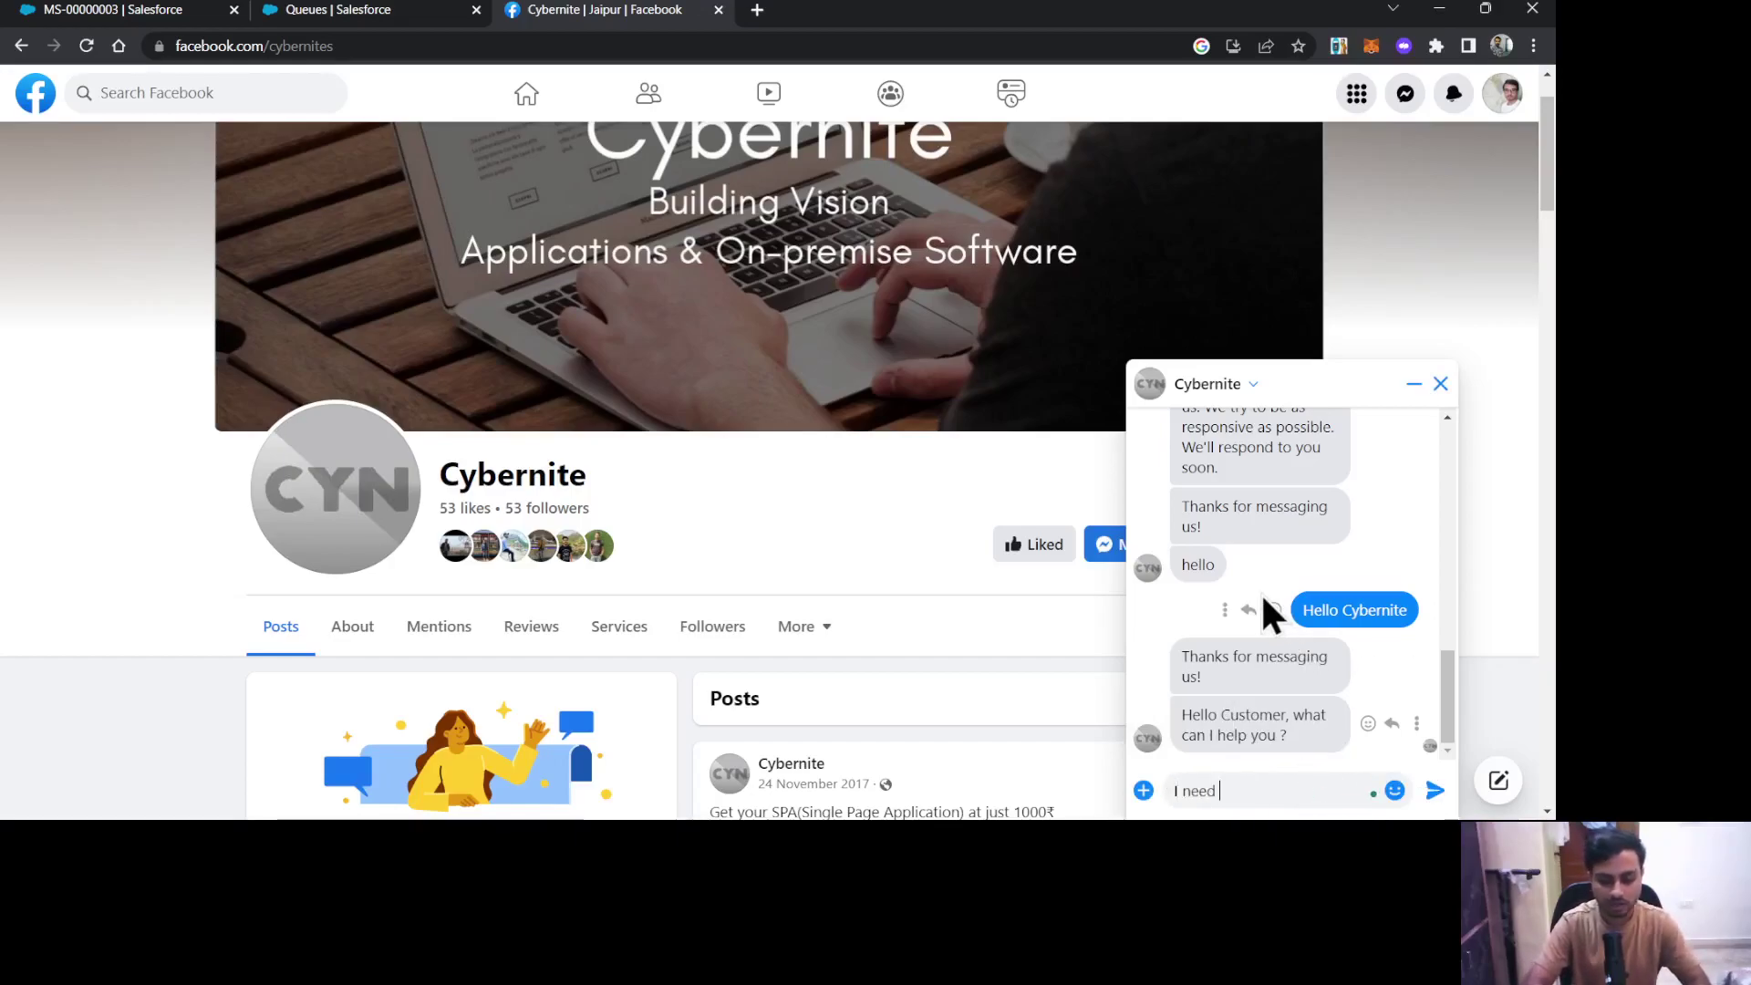
pyautogui.write('help wi')
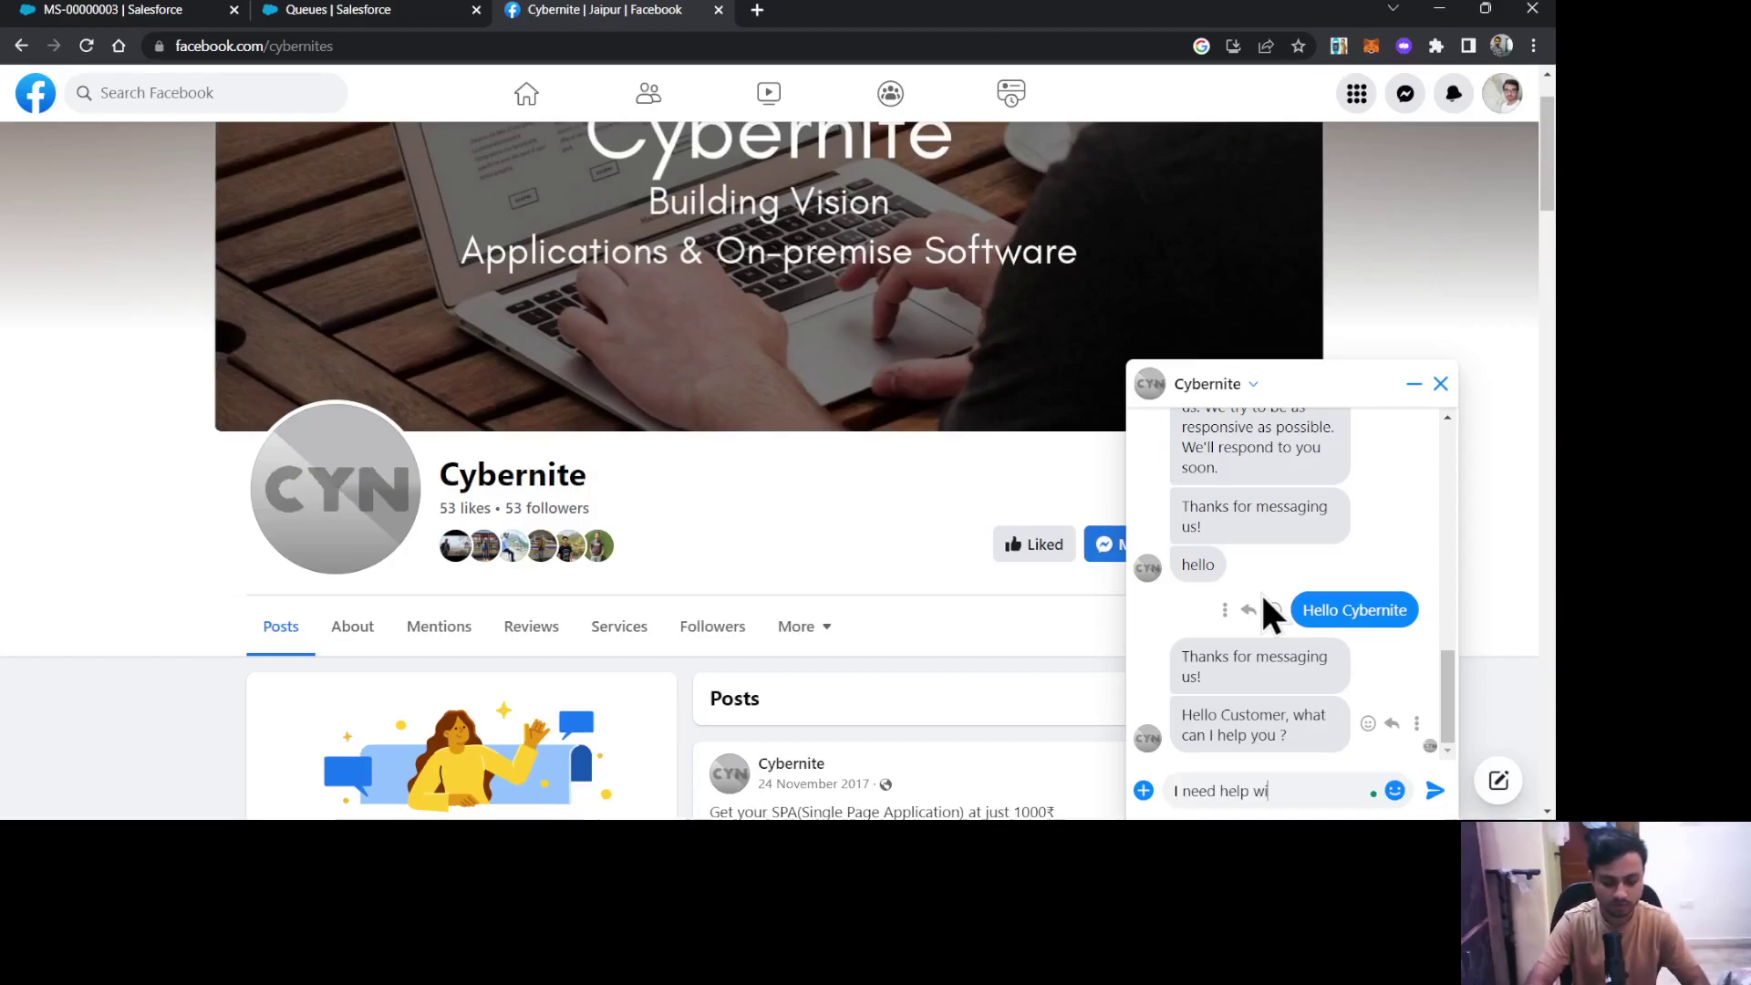
pyautogui.write('th yo')
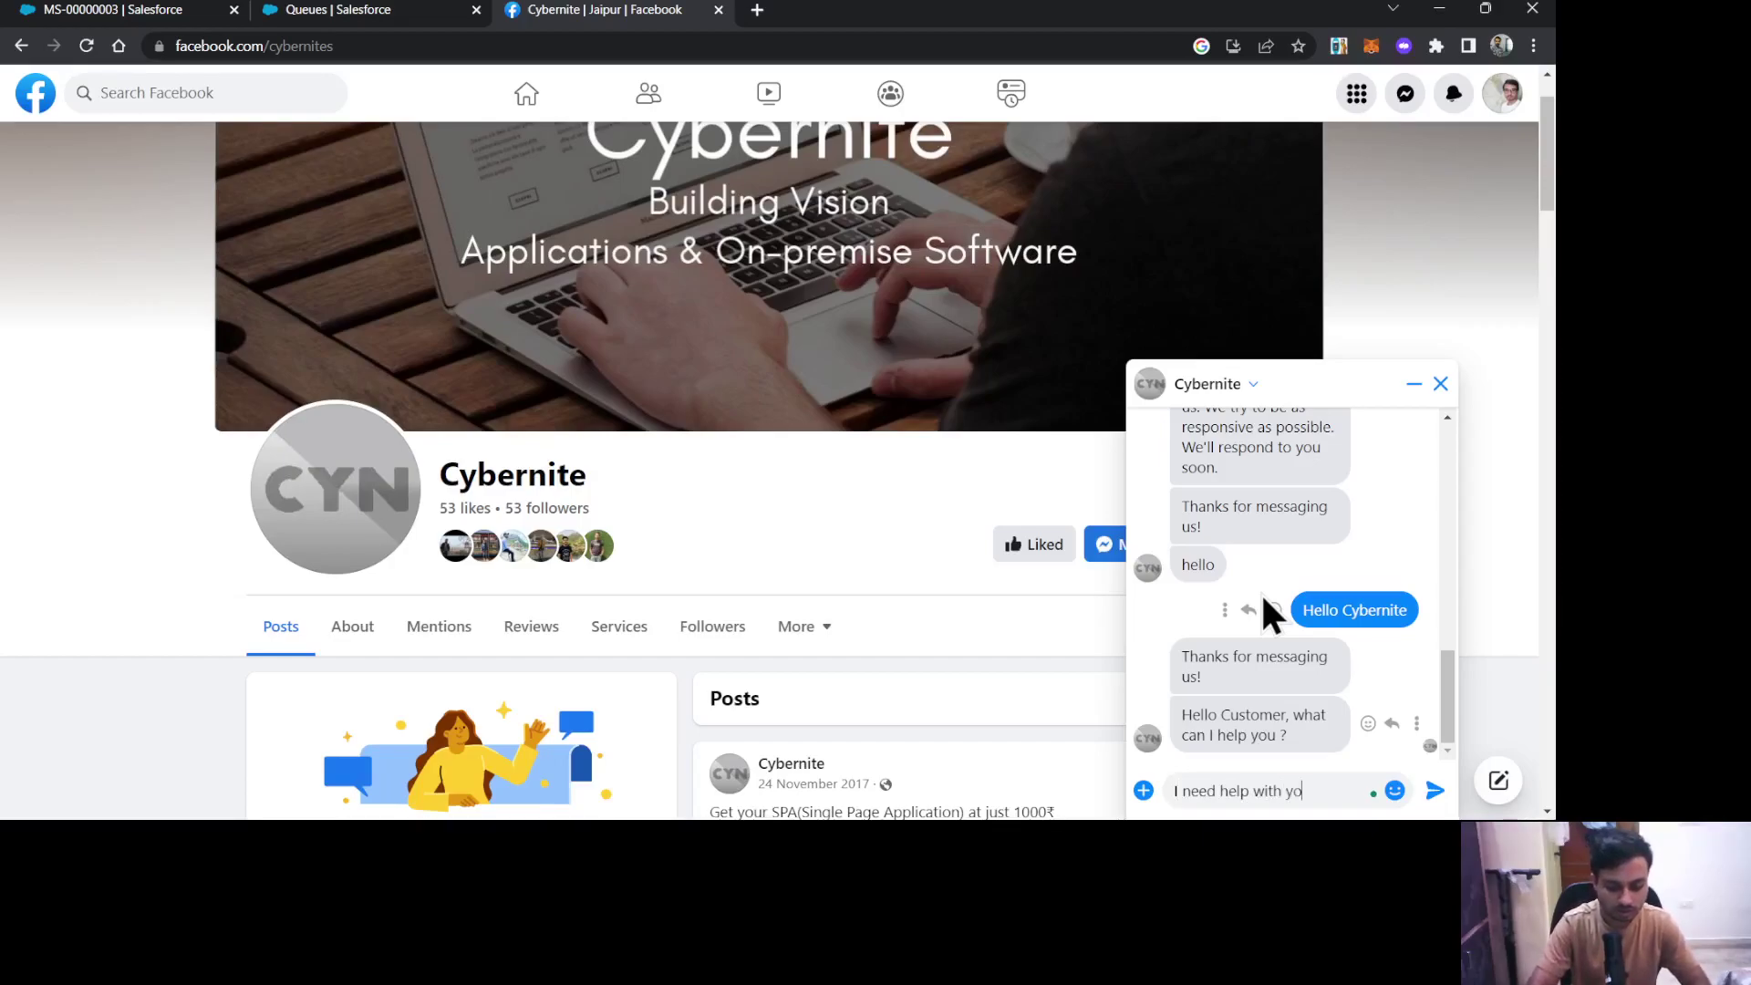
pyautogui.write('ur pr')
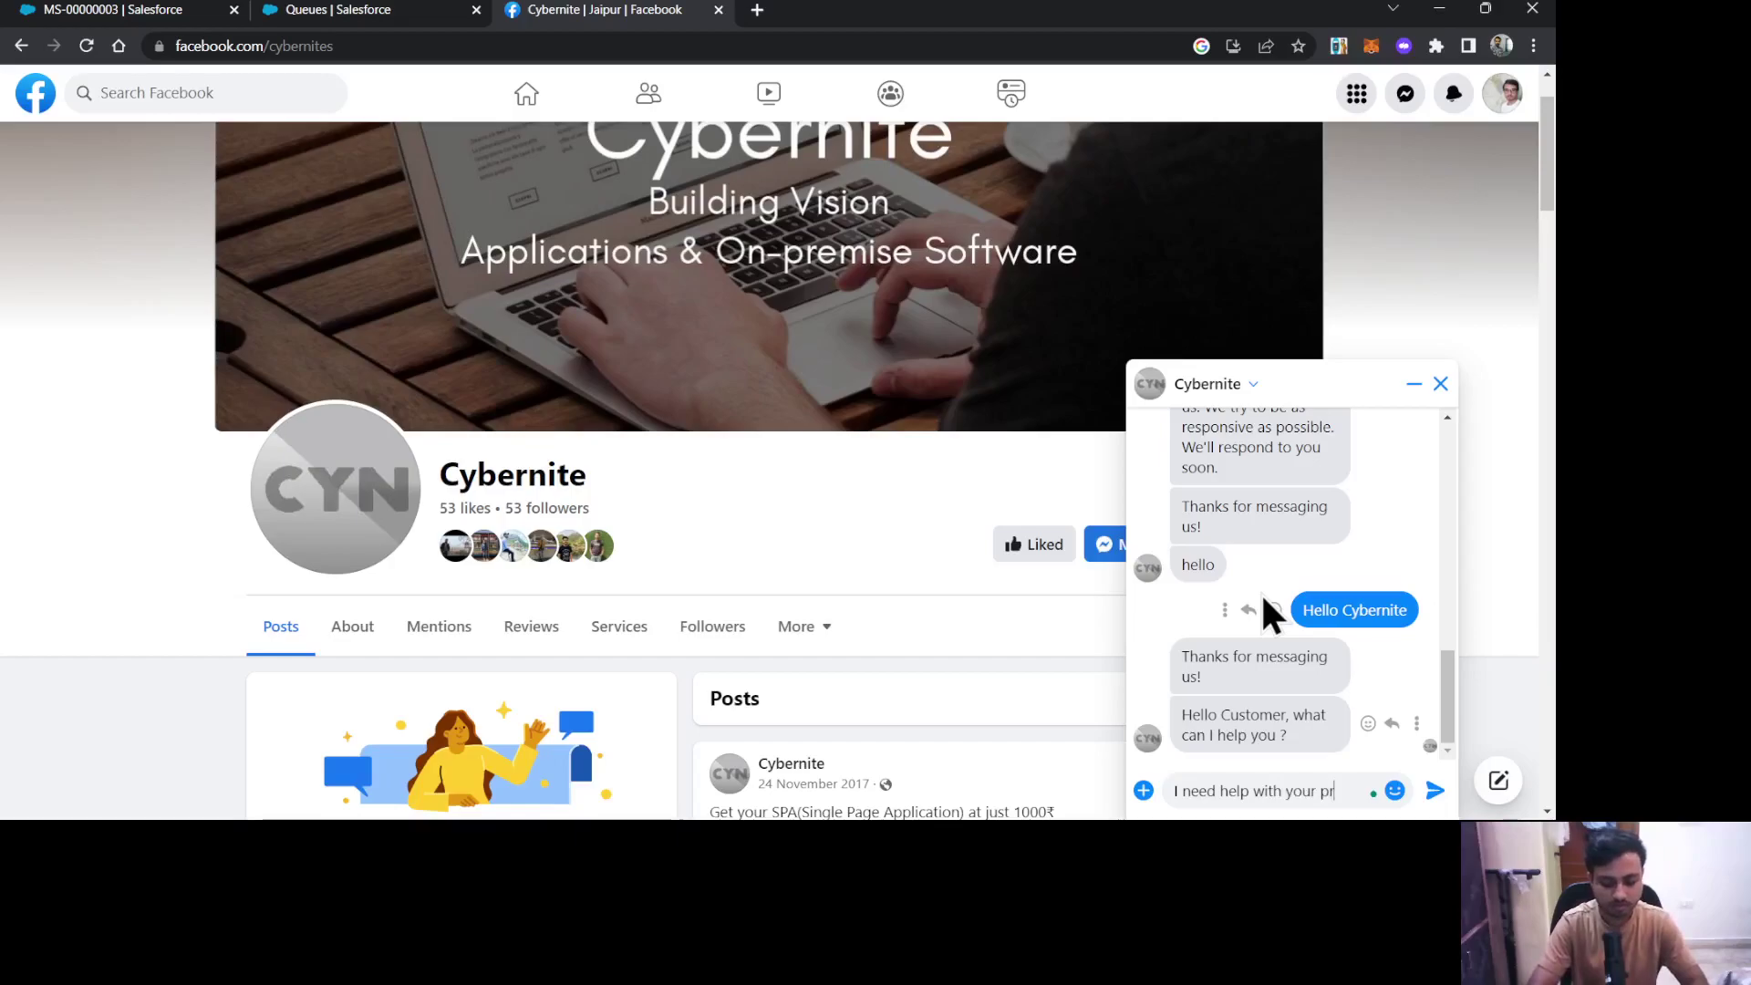
pyautogui.write('odut')
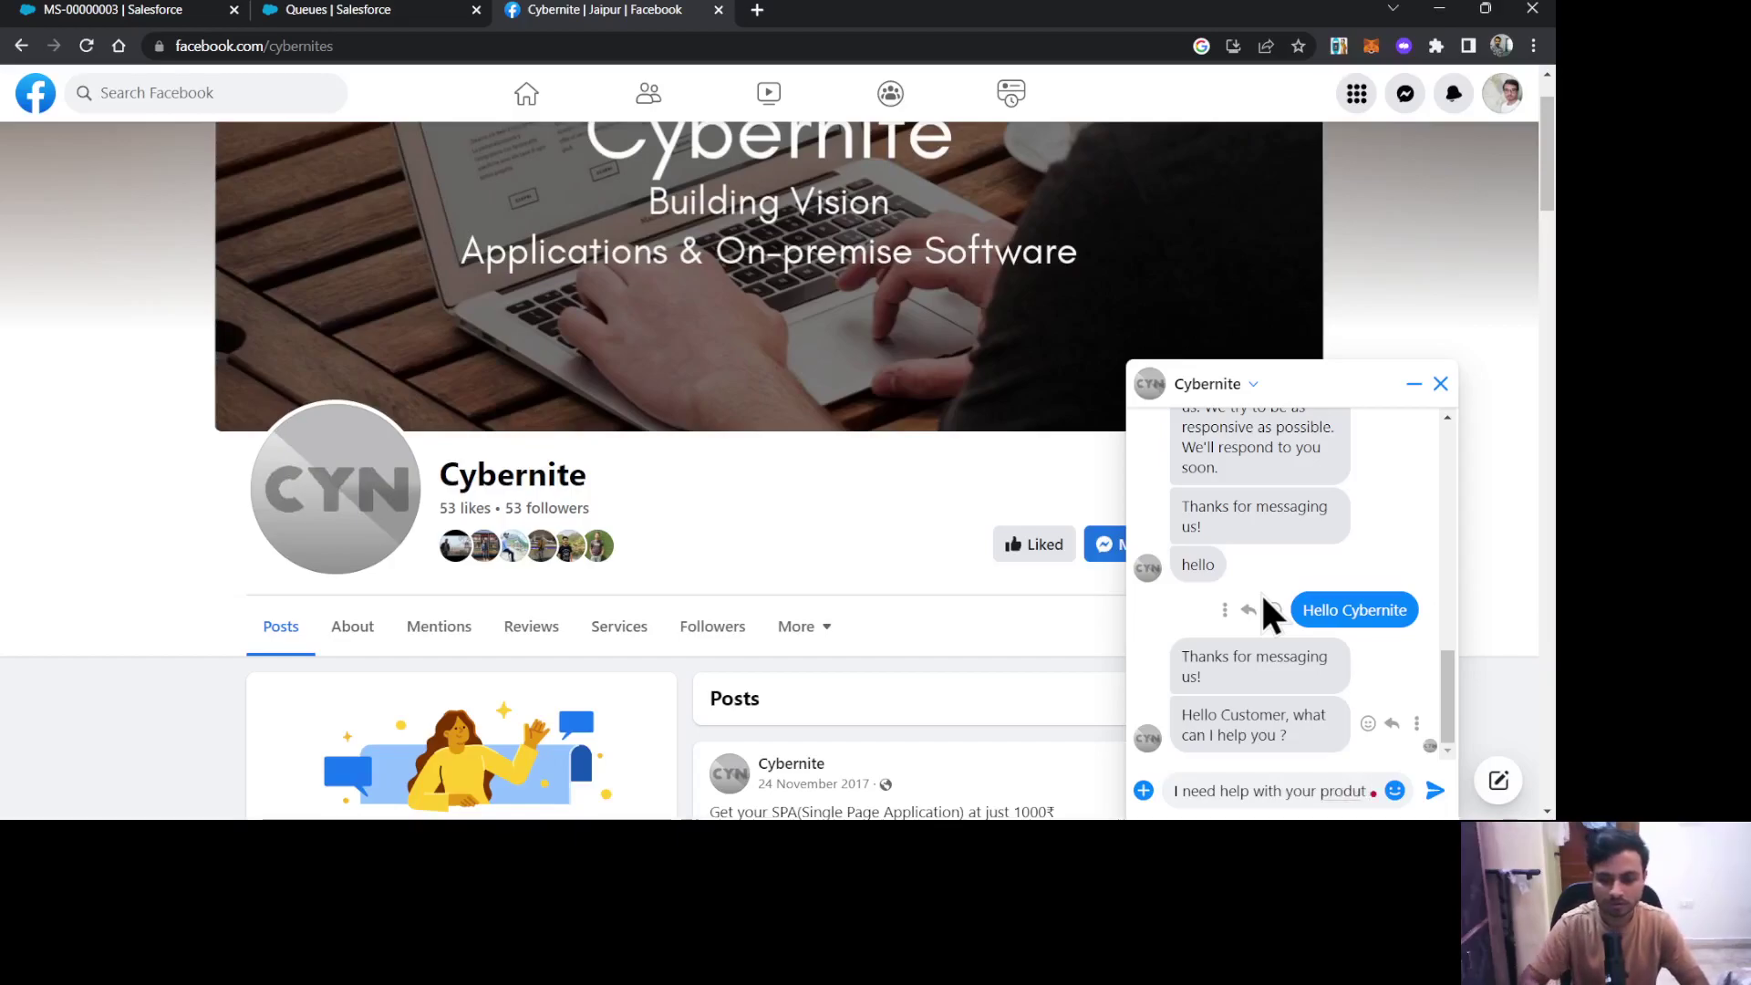
pyautogui.press('BackSpace')
pyautogui.write('ct')
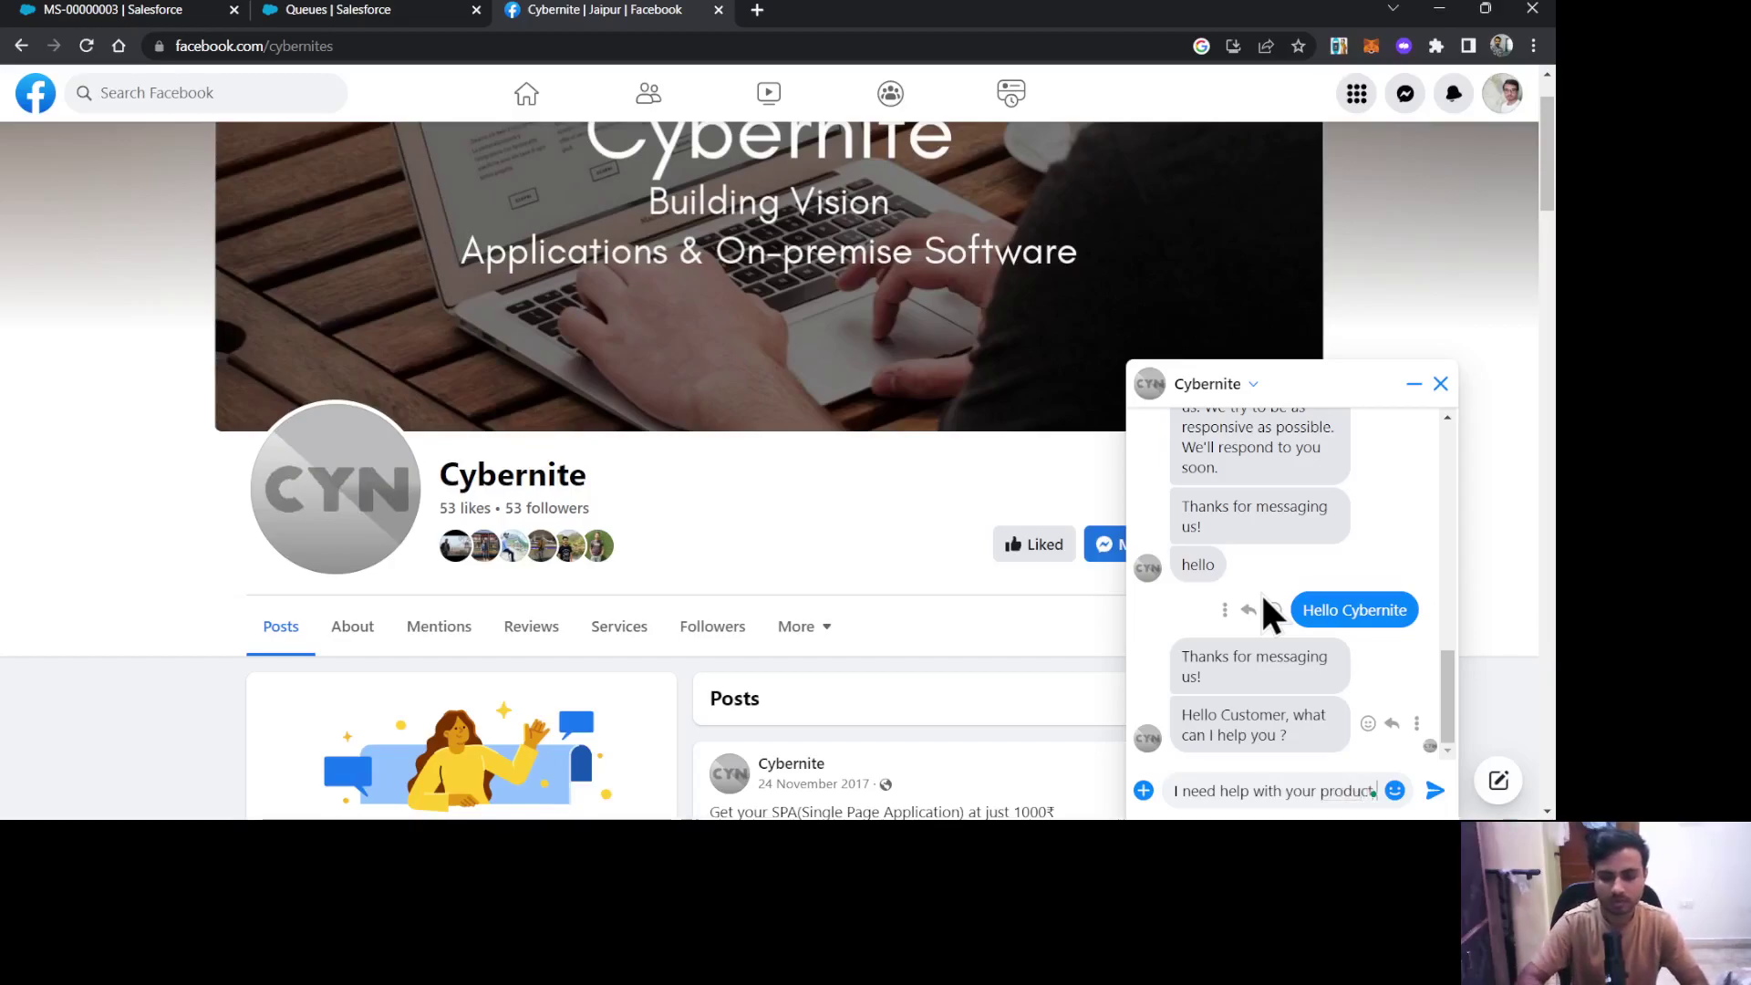
pyautogui.write(' serviec')
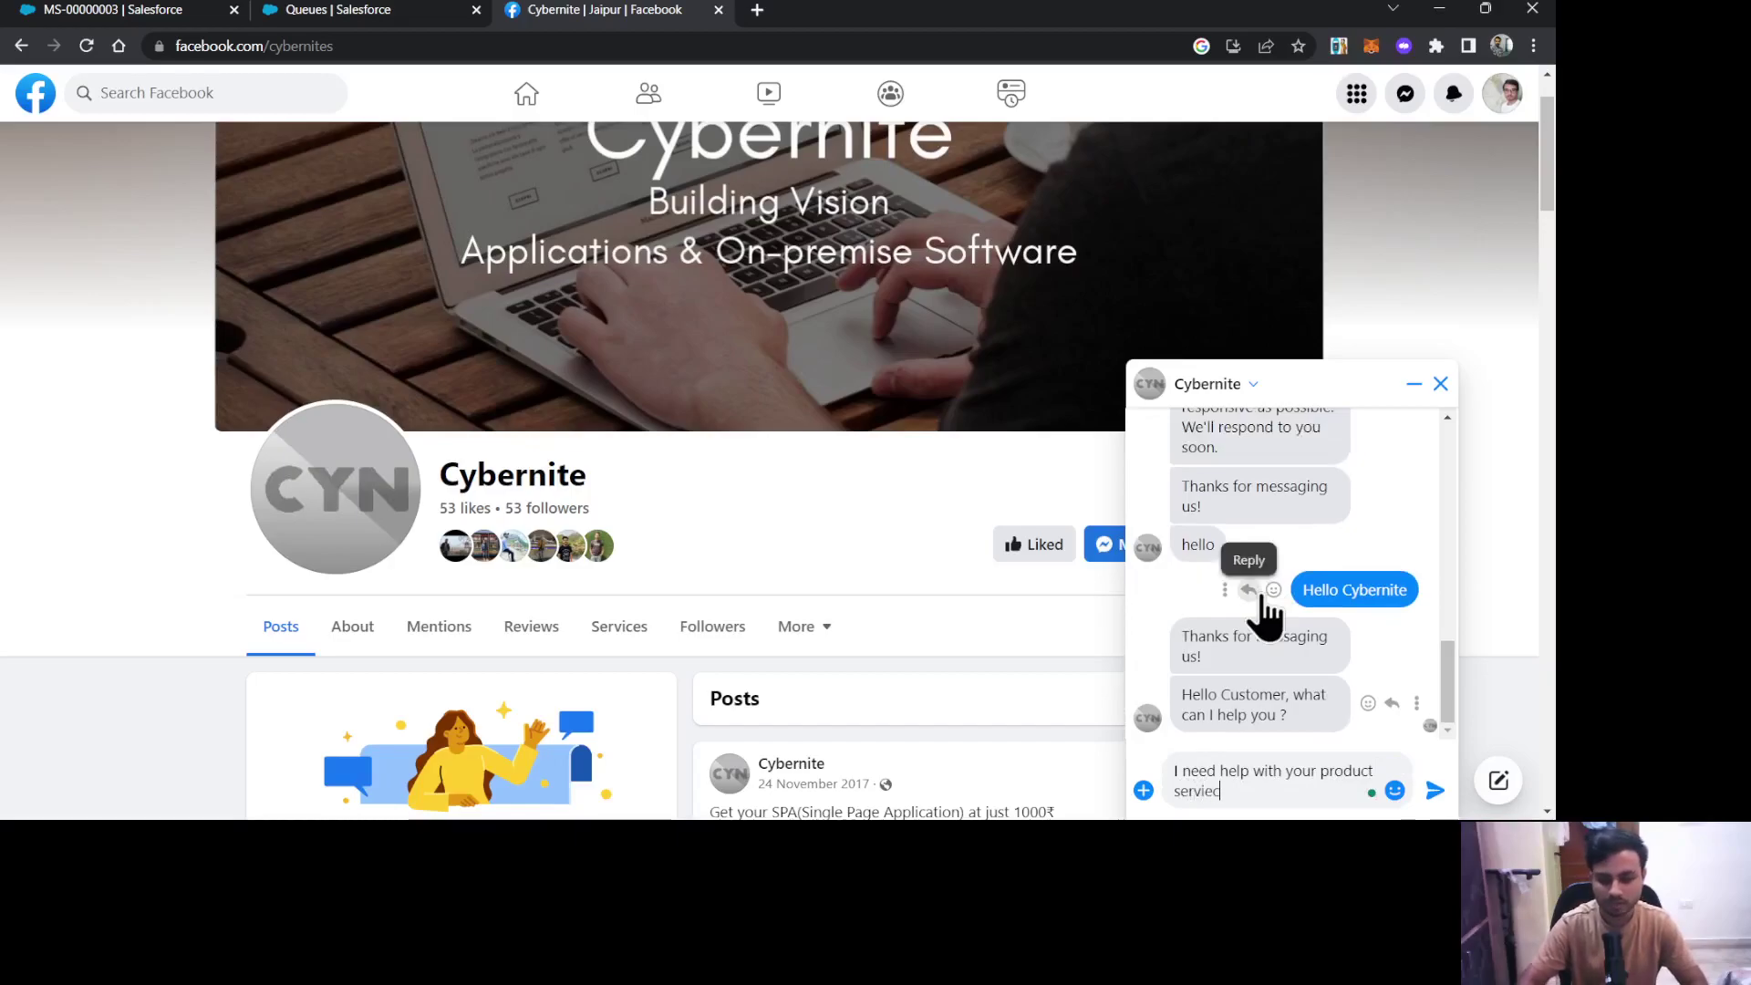
pyautogui.press('BackSpace')
pyautogui.press('BackSpace')
pyautogui.write('ce')
pyautogui.press('Return')
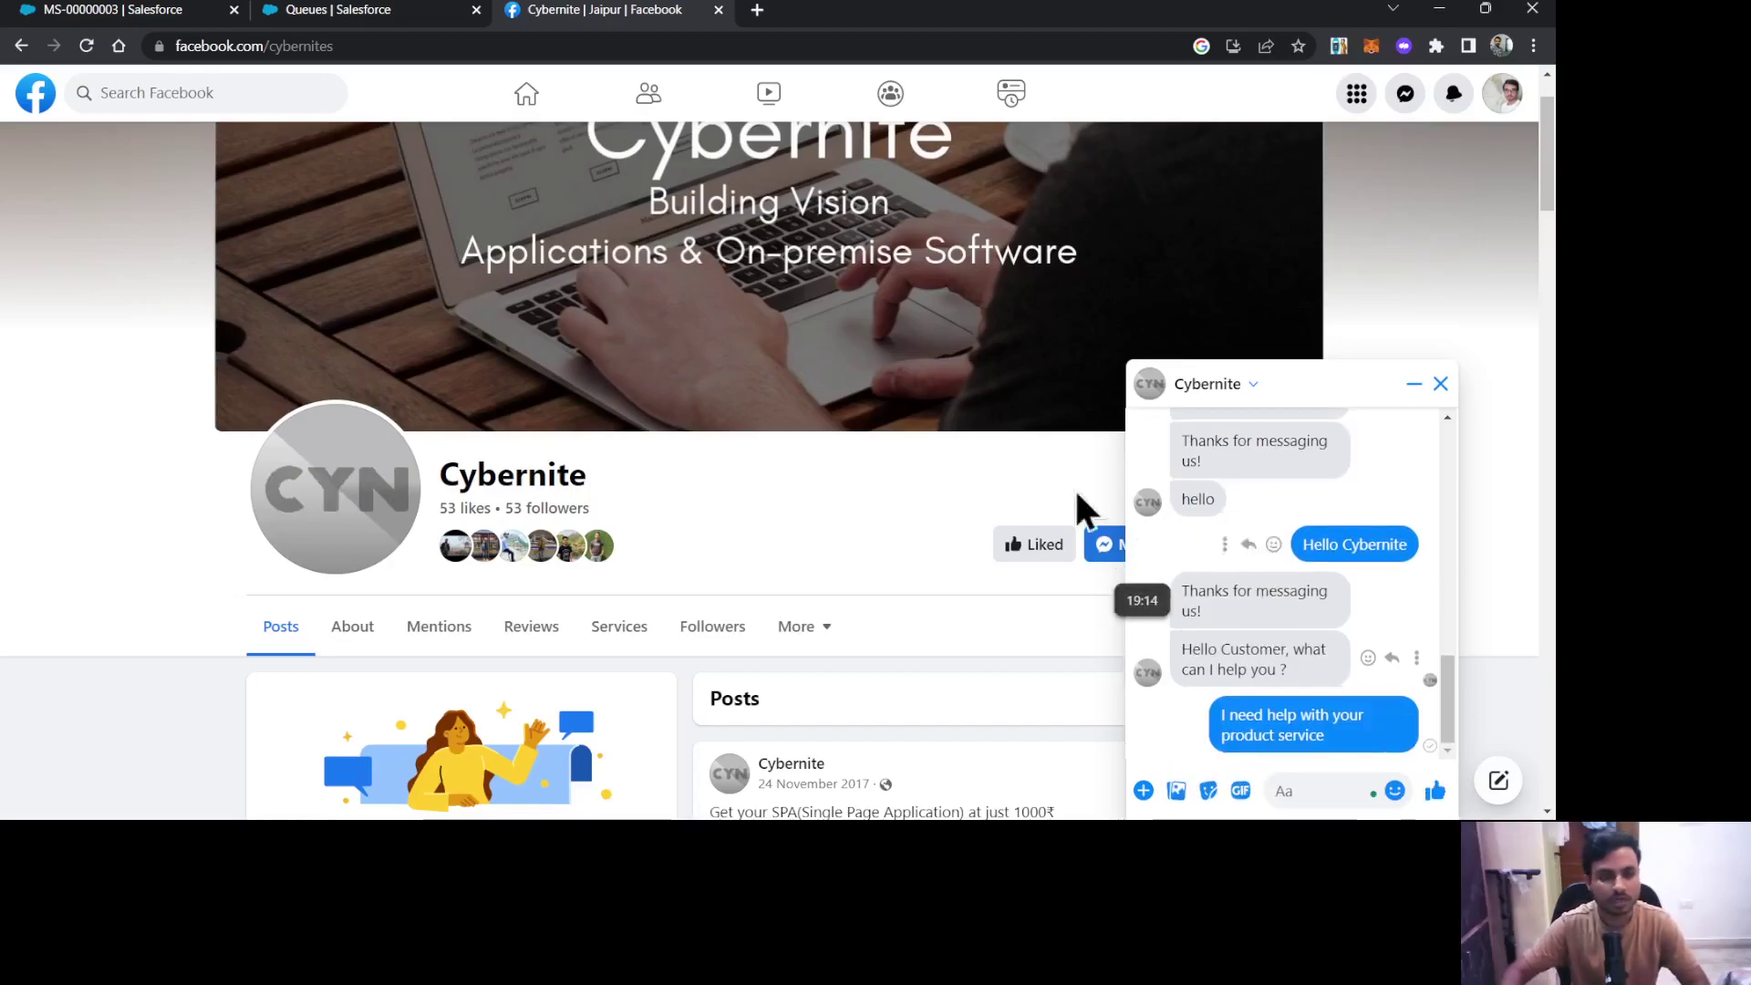
pyautogui.click(113, 9)
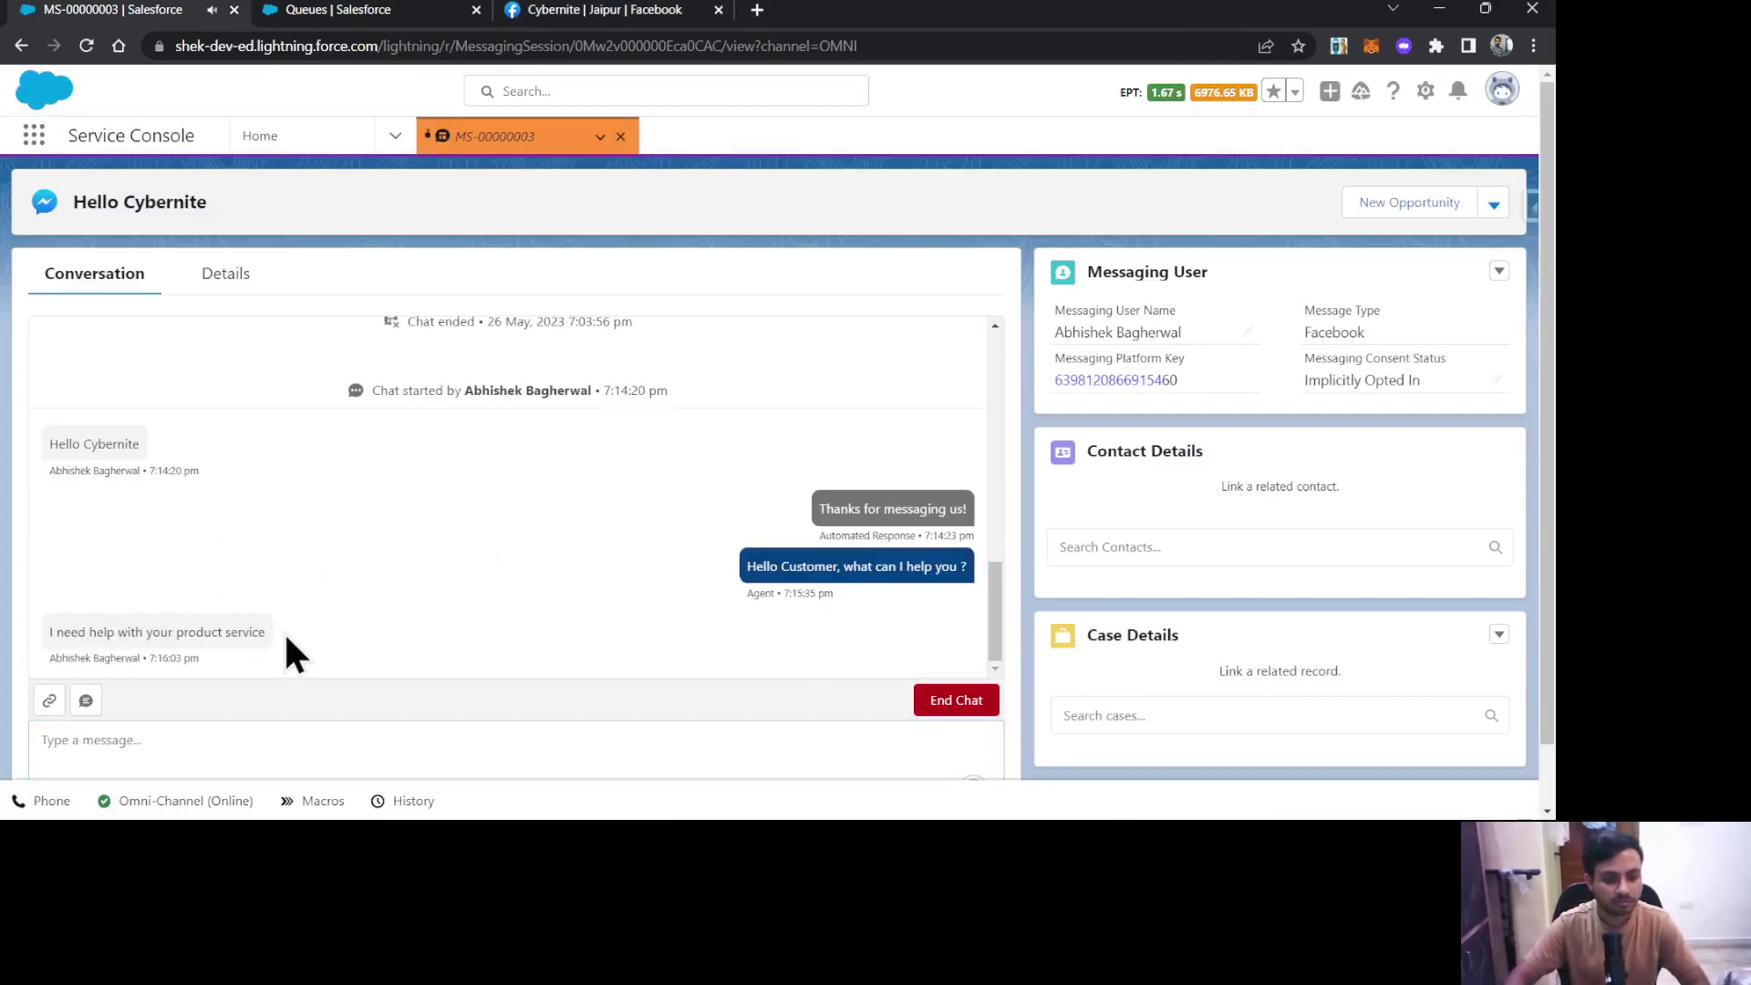
# Step: Send the agent message 'blah blah blah' and confirm it reached the Messenger chat
pyautogui.click(445, 735)
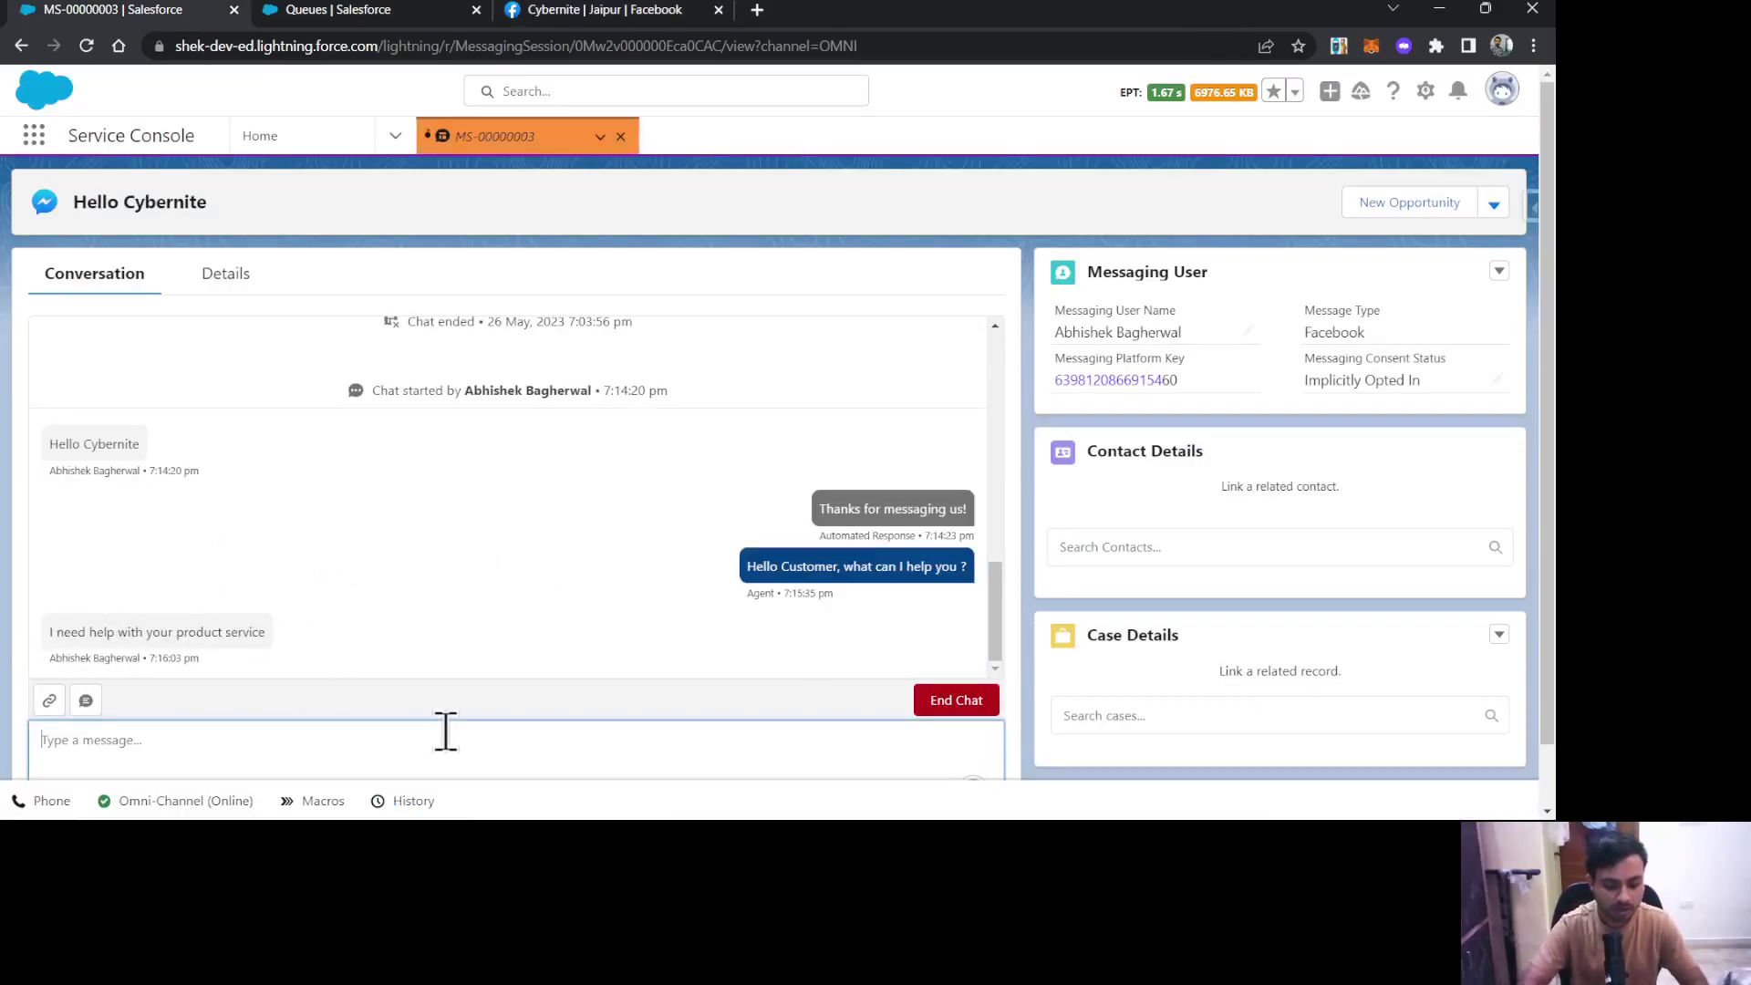
pyautogui.write('blah bl')
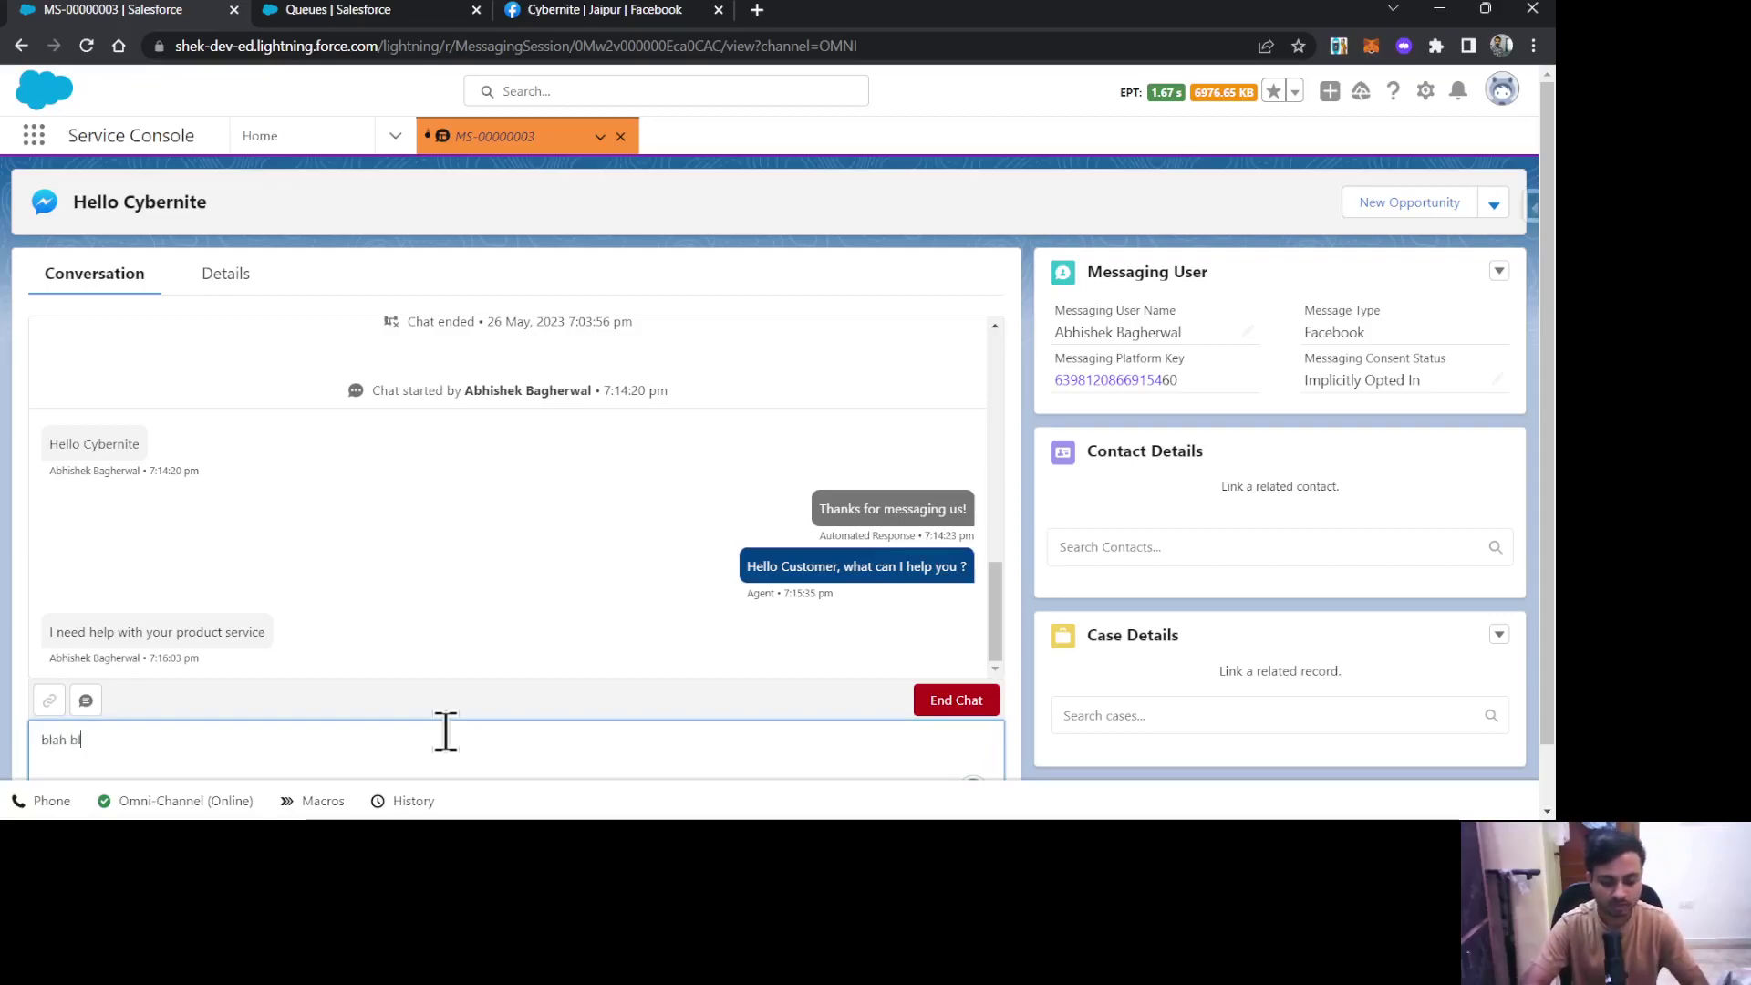
pyautogui.write('ah blah')
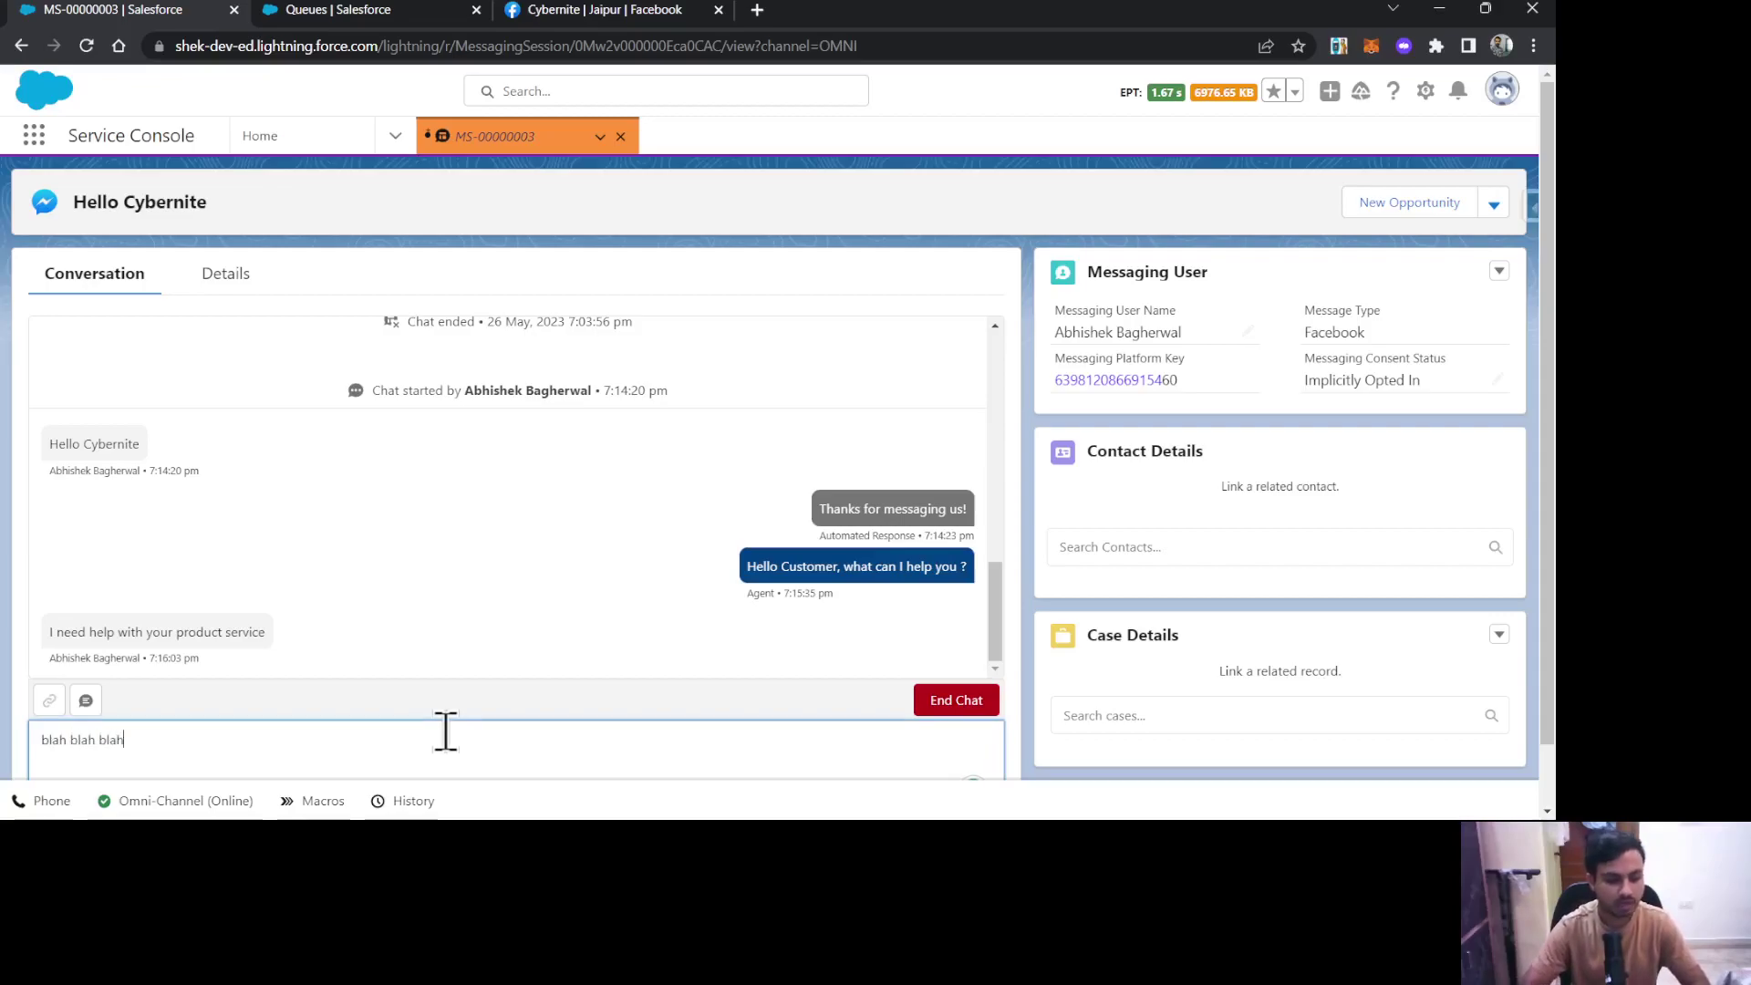
pyautogui.press('Return')
pyautogui.click(604, 10)
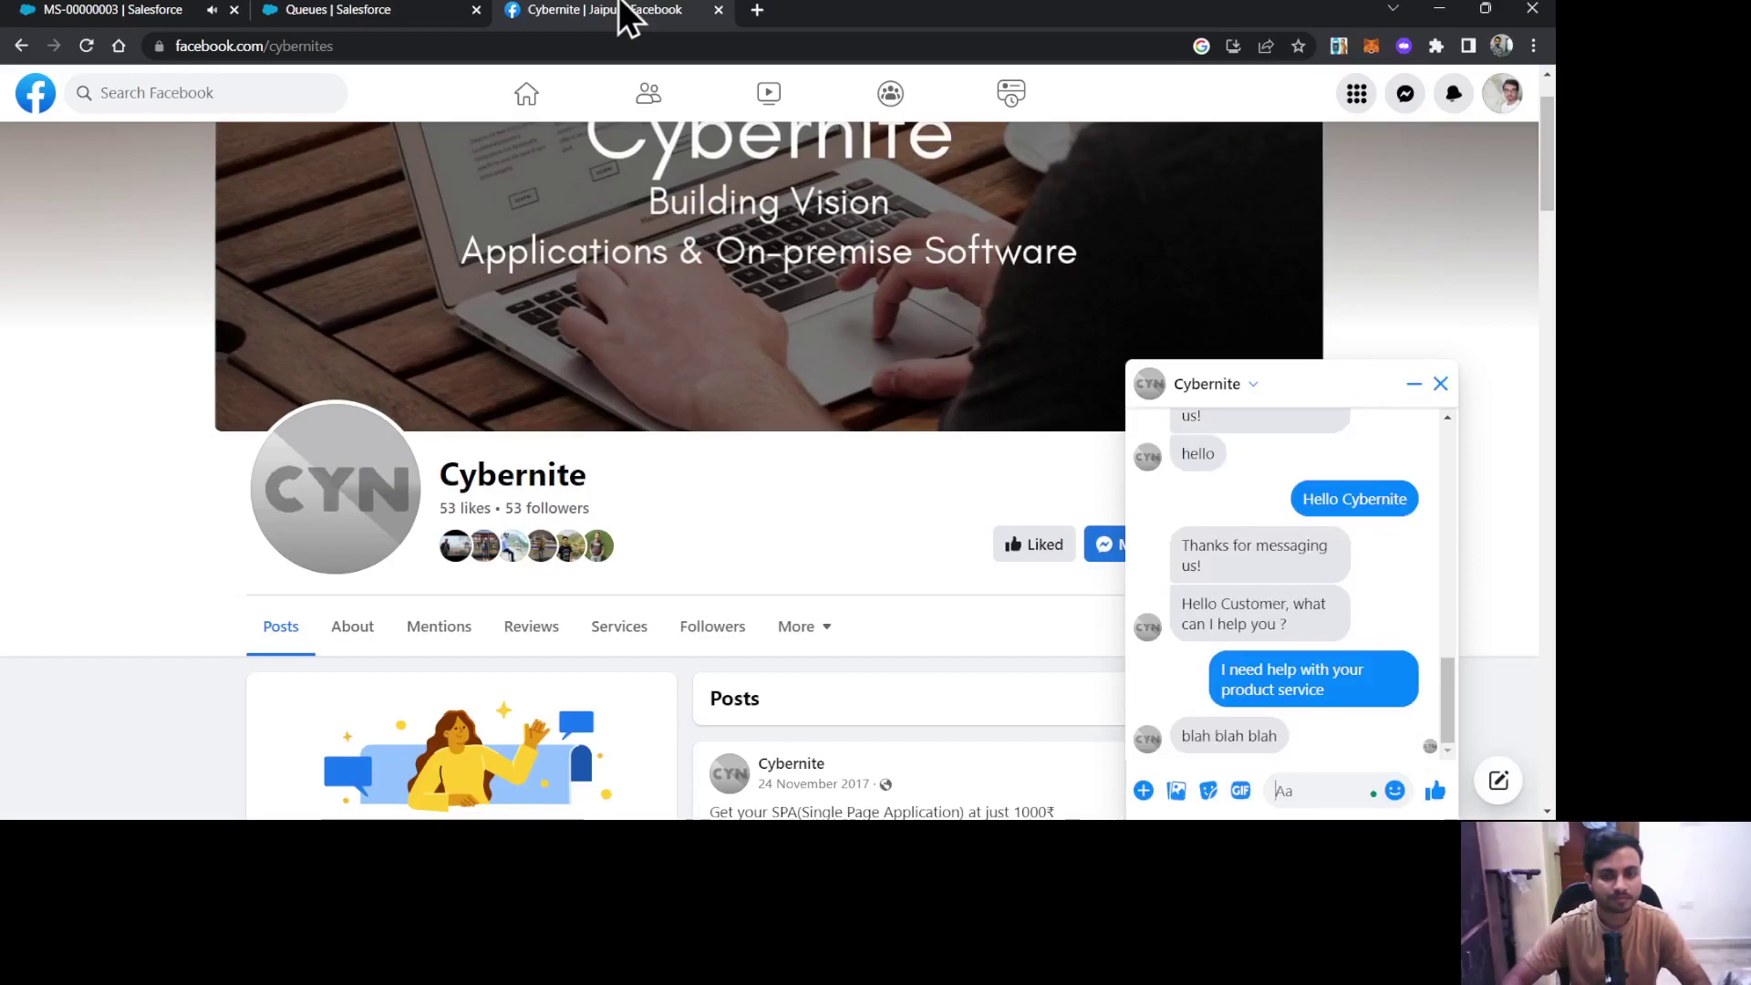
pyautogui.click(110, 10)
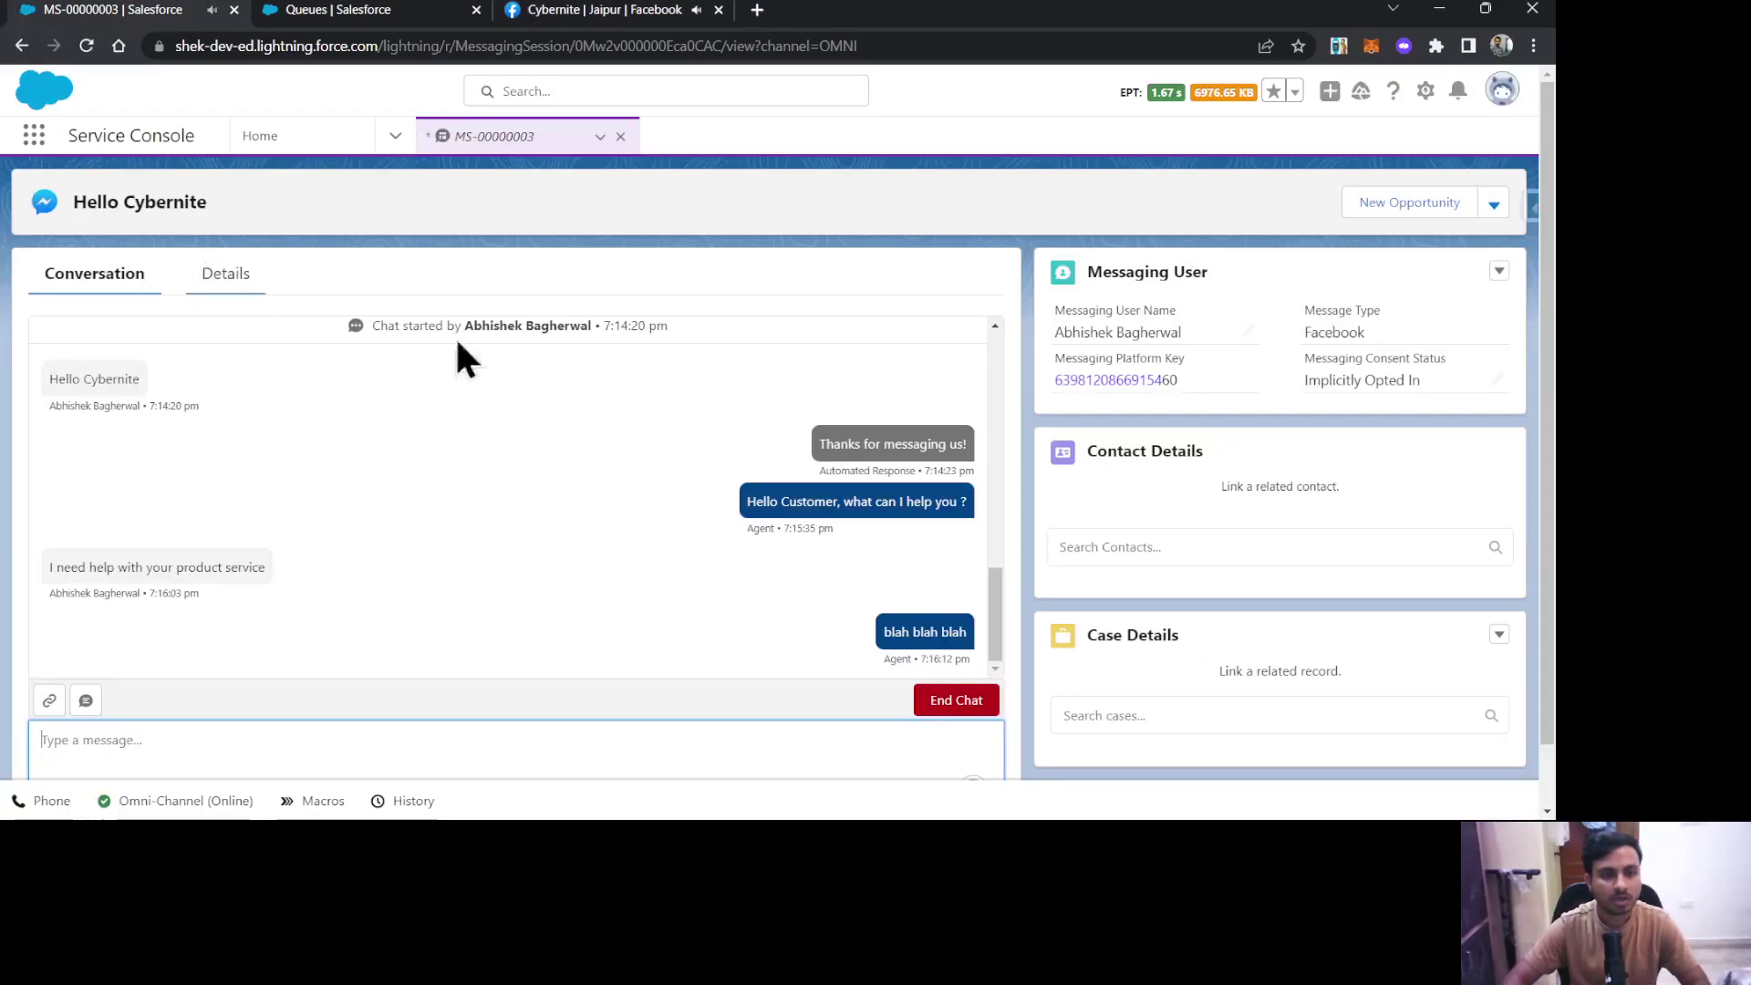
pyautogui.click(626, 471)
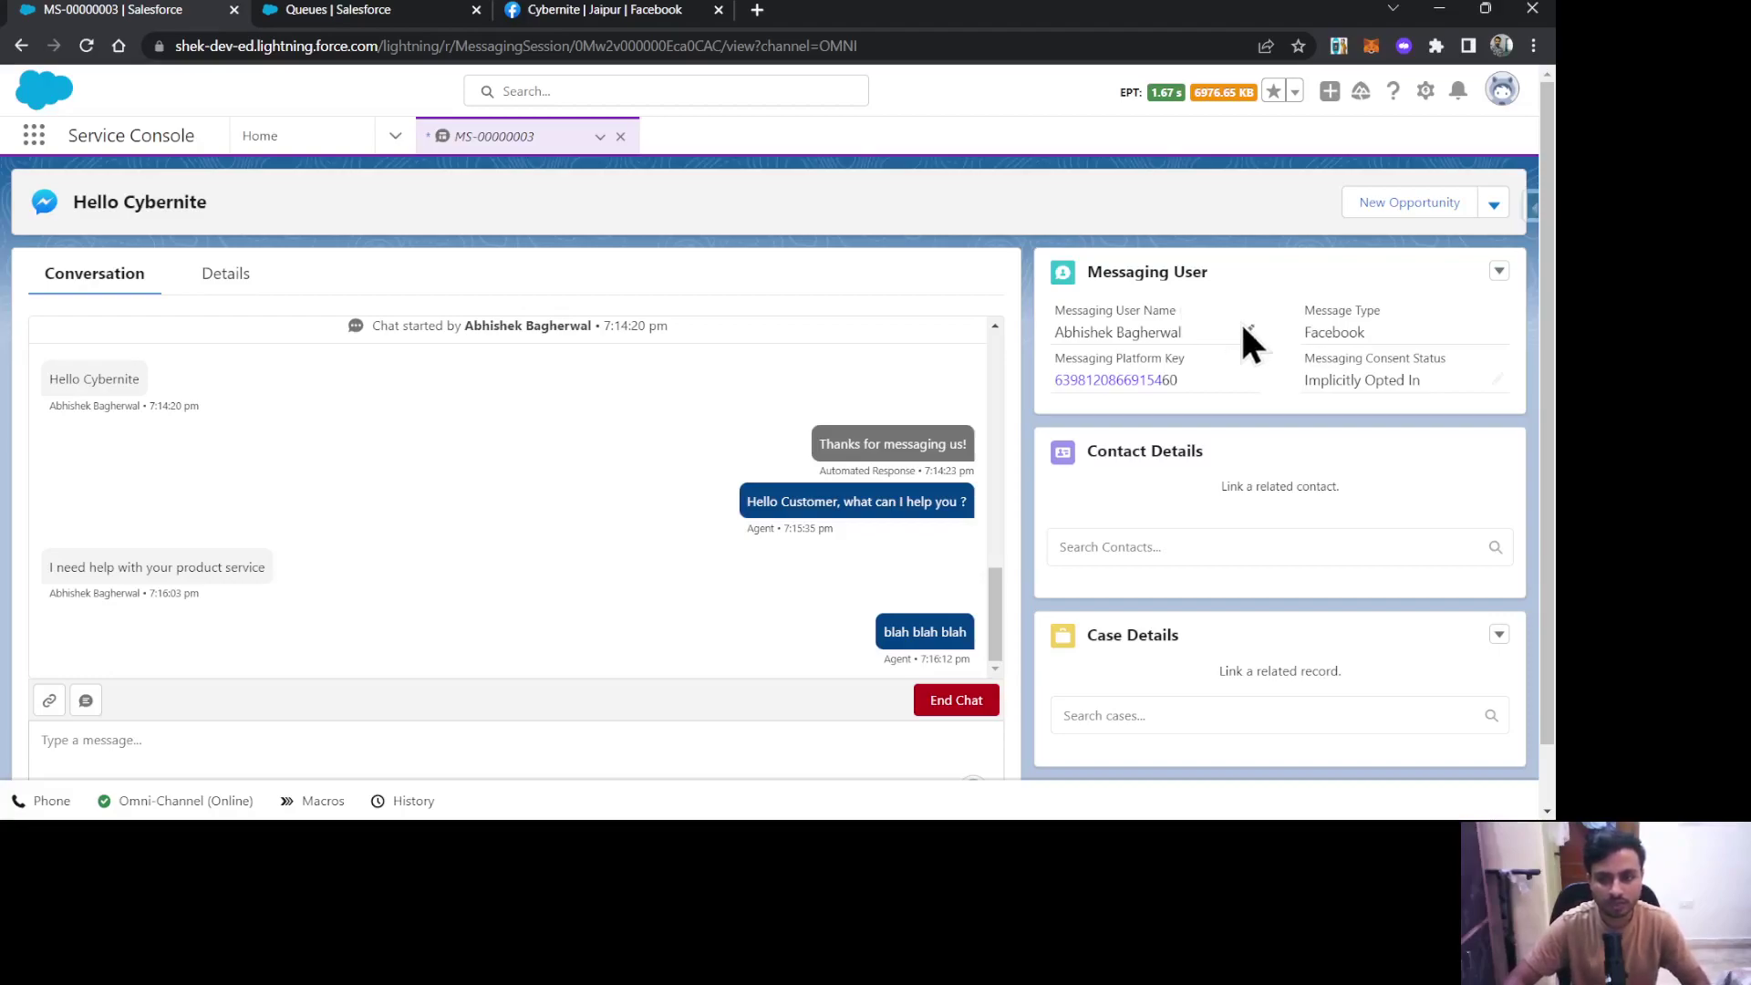
pyautogui.click(1165, 548)
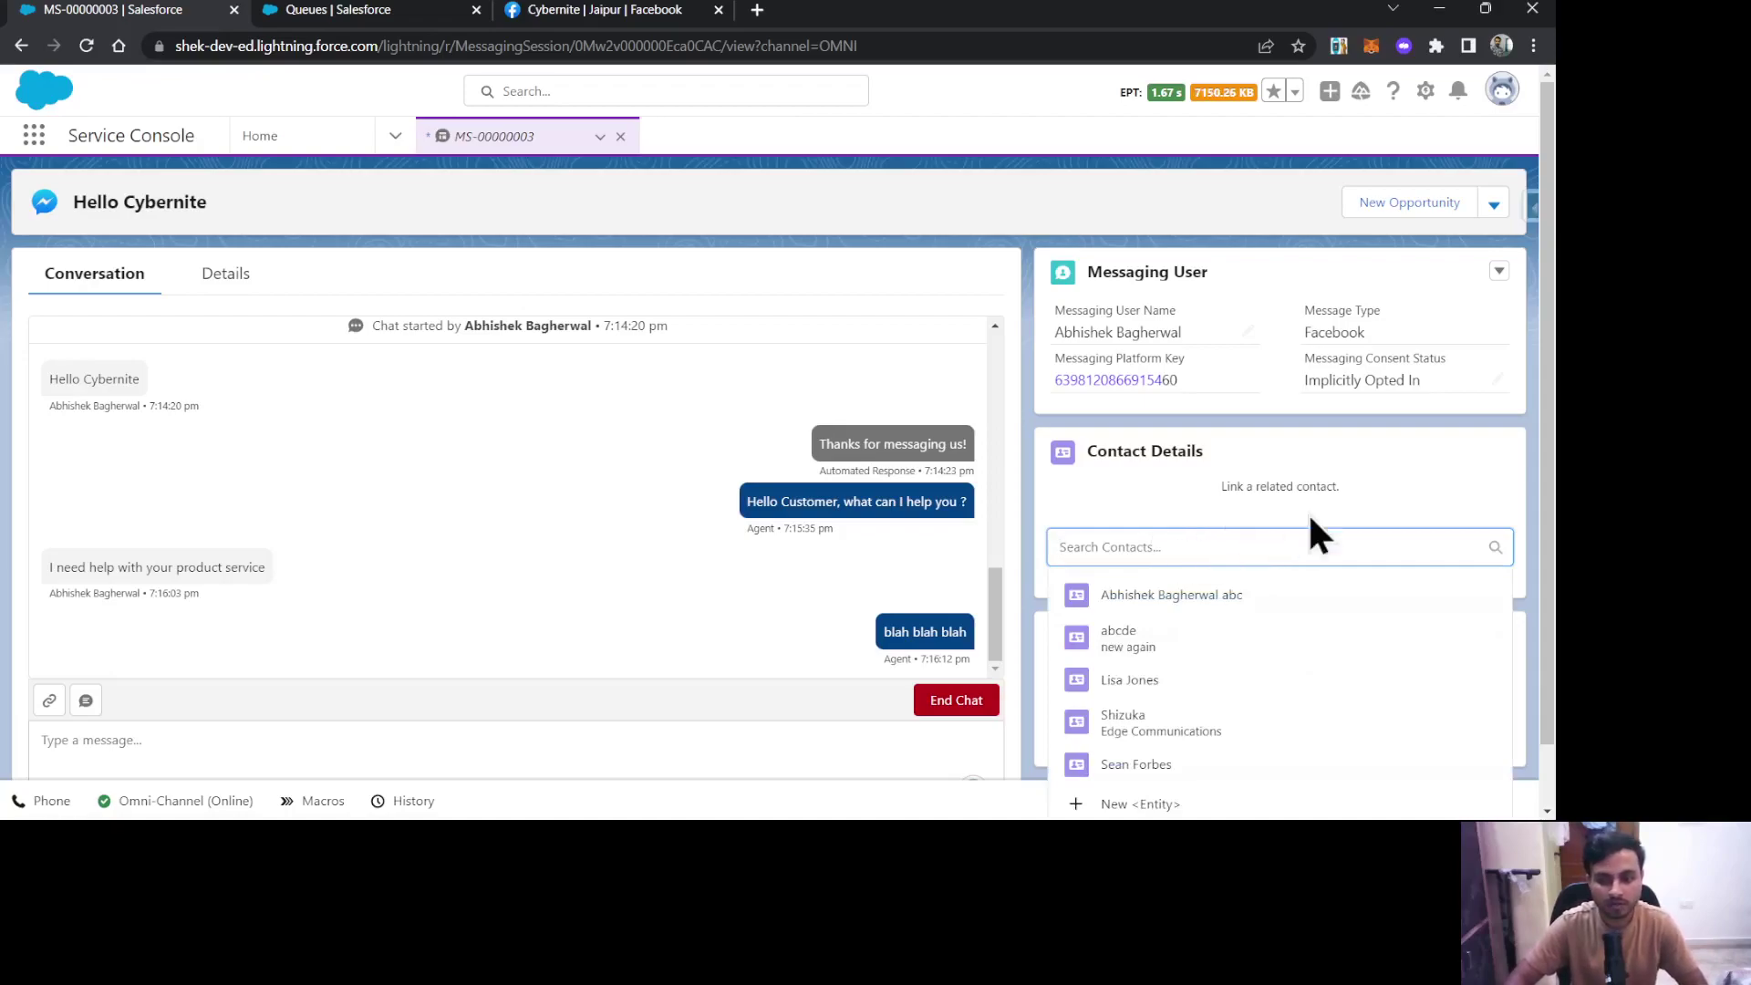
pyautogui.click(1386, 486)
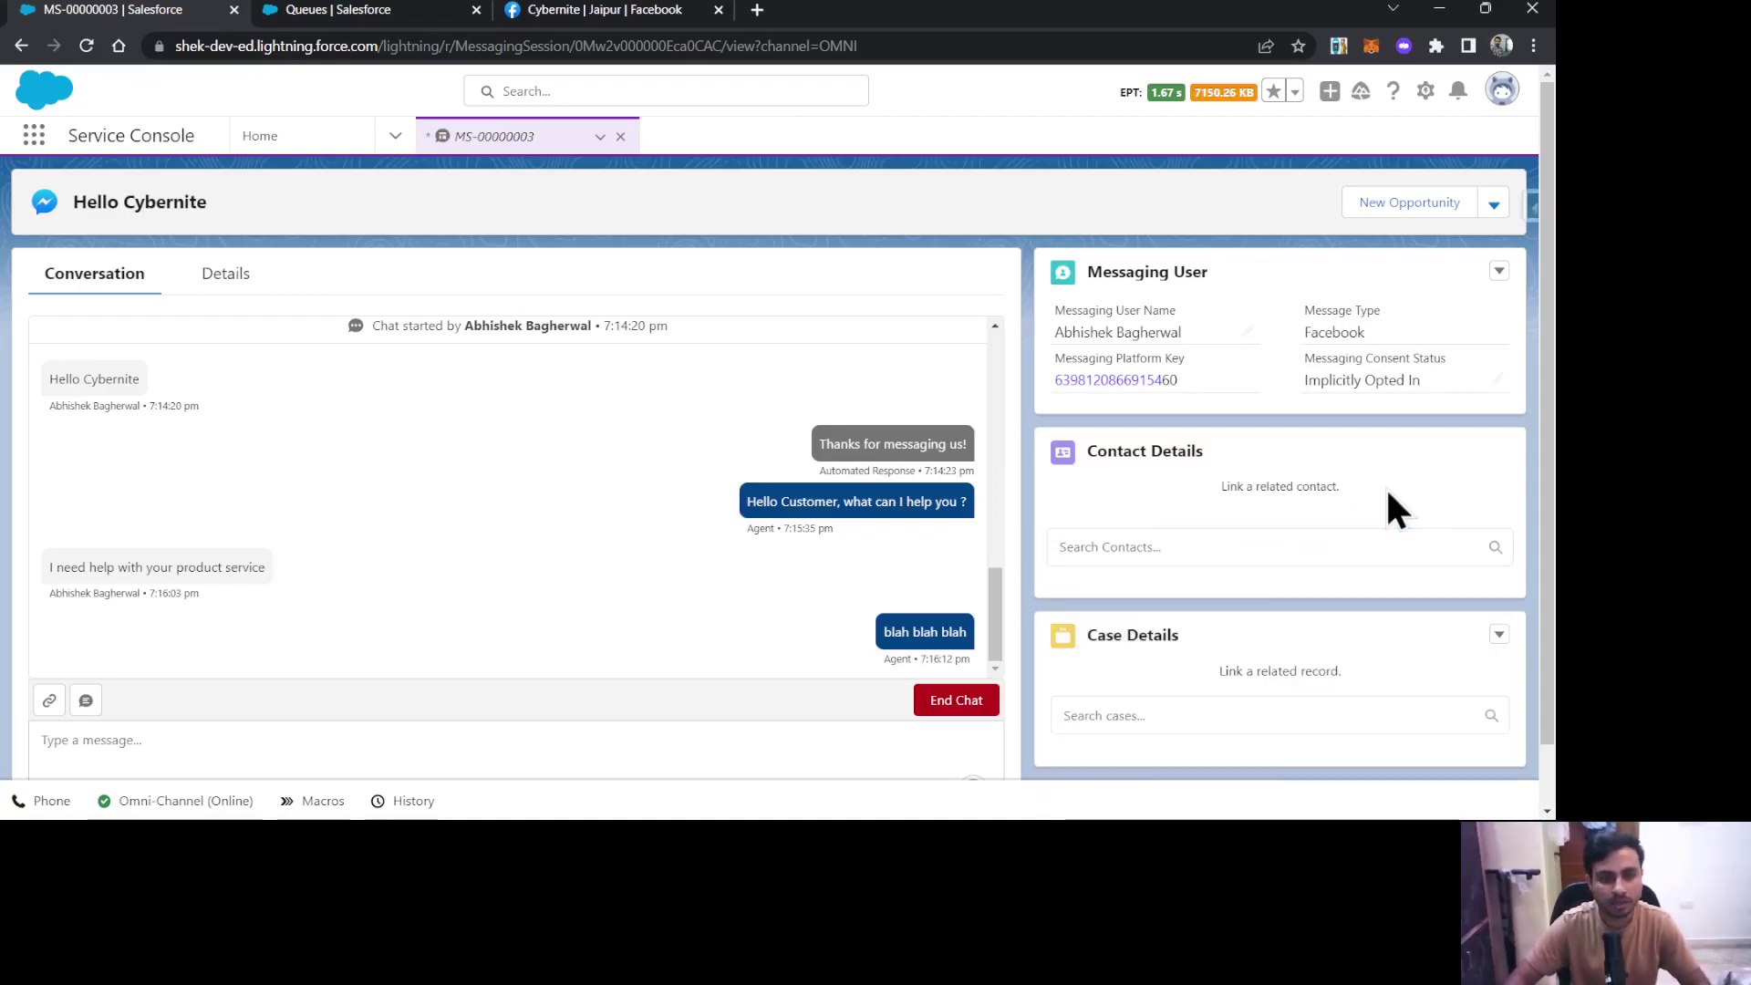